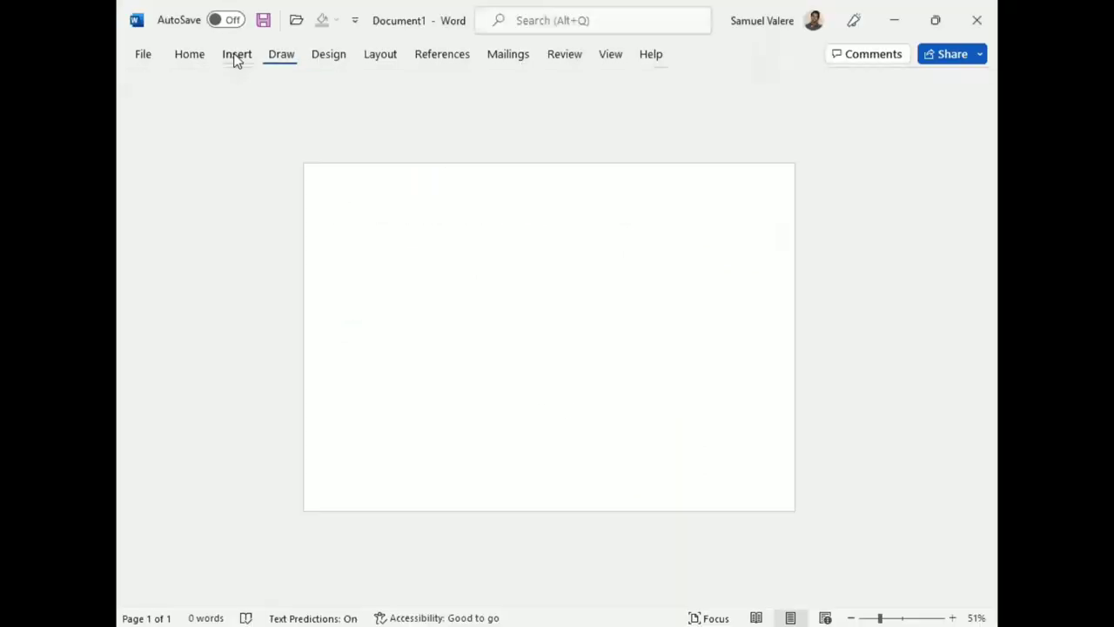
# Step: Draw a rectangle and stretch it to cover the whole page
pyautogui.click(236, 54)
pyautogui.click(321, 84)
pyautogui.click(332, 123)
pyautogui.moveTo(314, 192)
pyautogui.mouseDown()
pyautogui.moveTo(577, 416)
pyautogui.moveTo(792, 511)
pyautogui.mouseUp()
pyautogui.moveTo(550, 192); pyautogui.dragTo(547, 159)
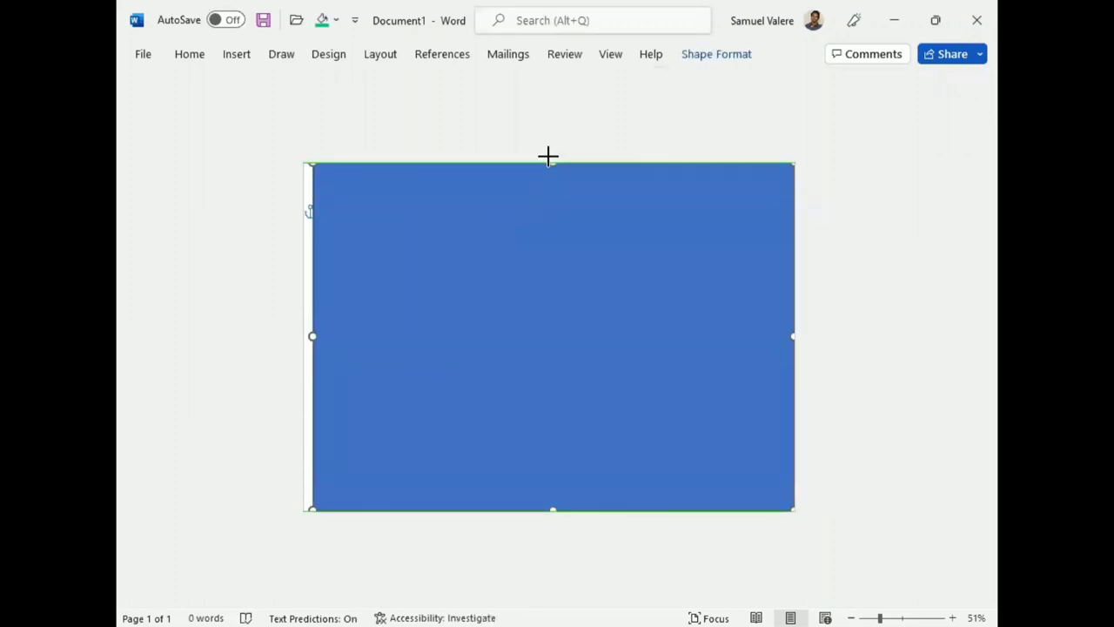
pyautogui.moveTo(306, 337); pyautogui.dragTo(271, 329)
pyautogui.moveTo(527, 505); pyautogui.dragTo(531, 510)
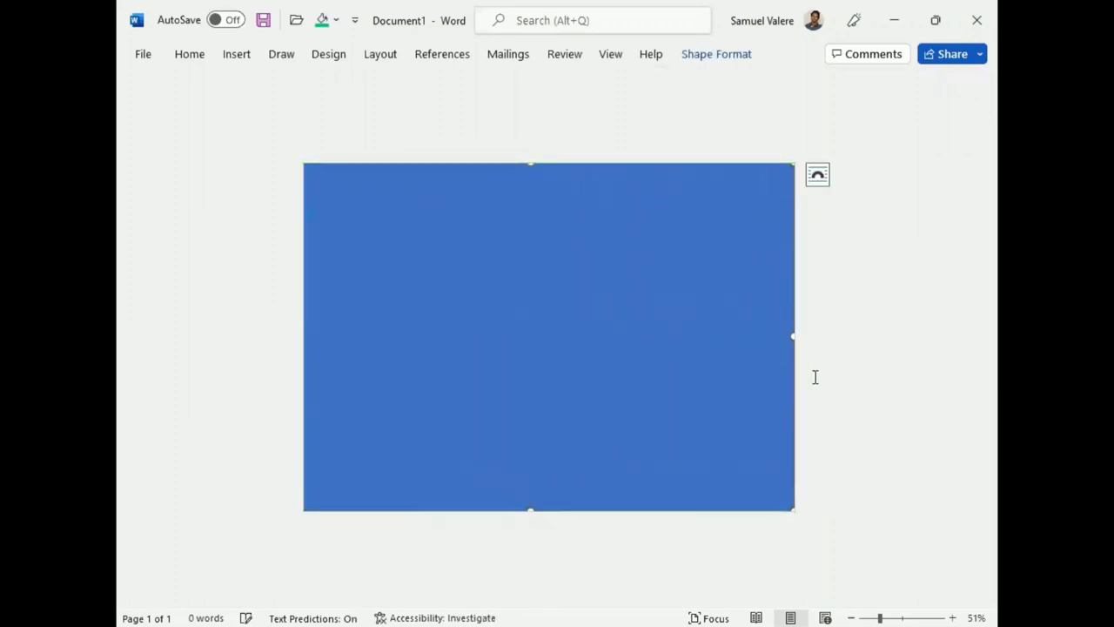
pyautogui.moveTo(794, 336); pyautogui.dragTo(796, 336)
# Step: Give the rectangle no outline and a white fill
pyautogui.click(707, 58)
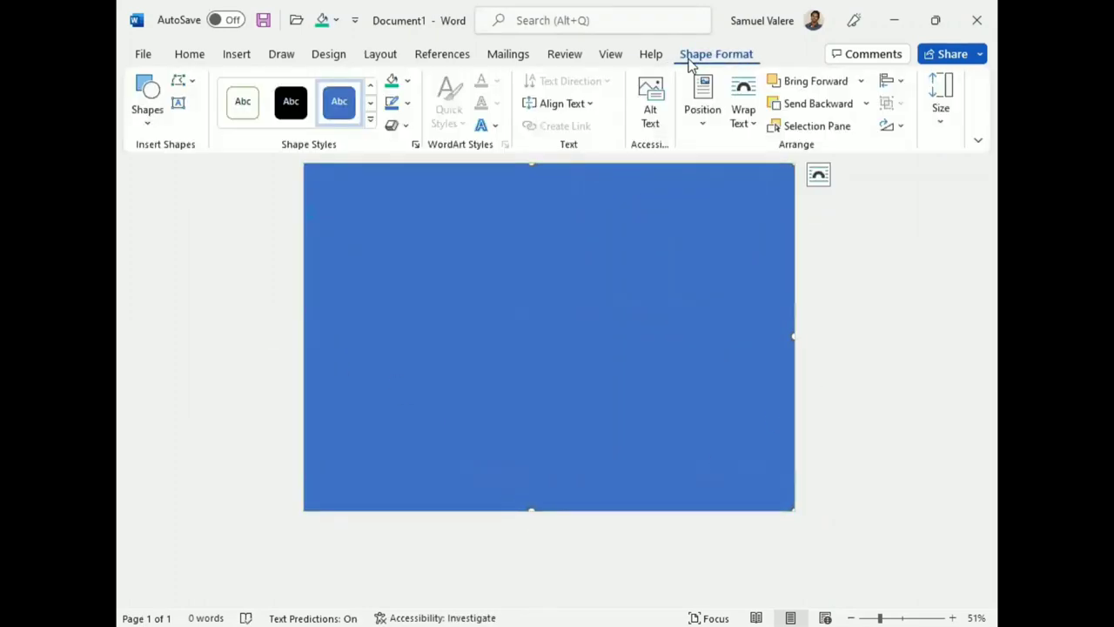
pyautogui.click(409, 103)
pyautogui.click(402, 339)
pyautogui.click(407, 81)
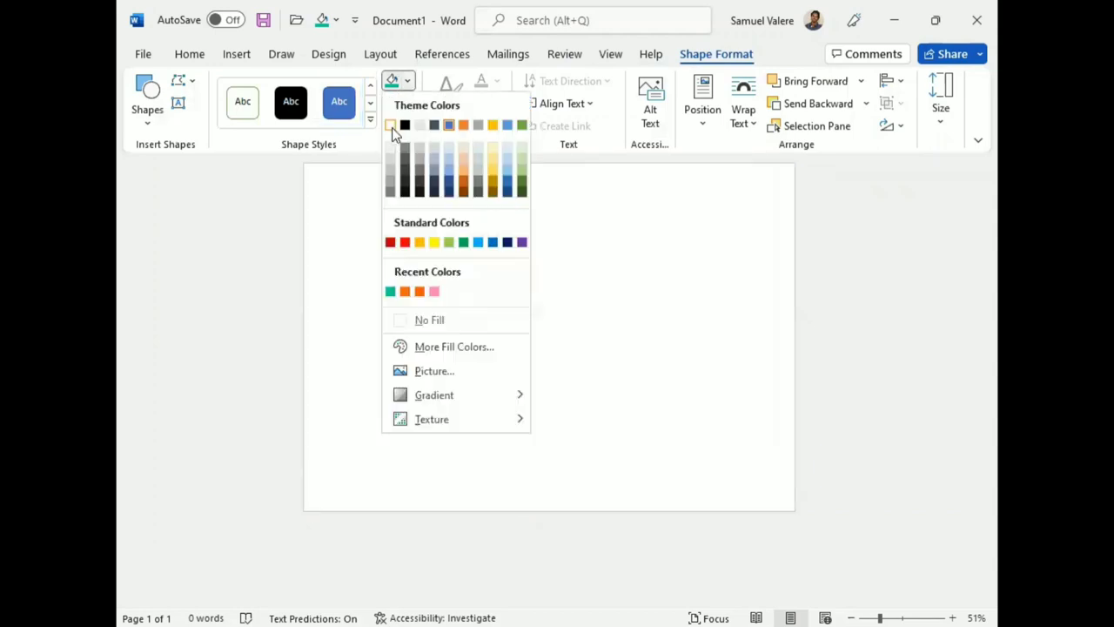
pyautogui.click(392, 127)
pyautogui.click(147, 108)
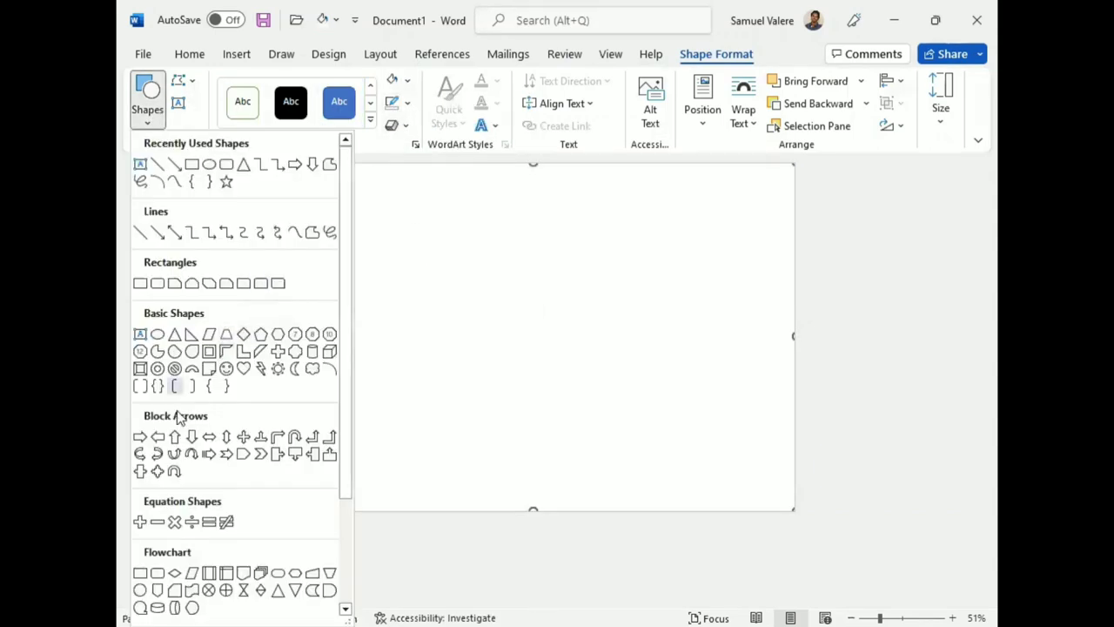
# Step: Draw an oval, move it to the page's top-left corner, and reshape it into a wide ellipse
pyautogui.click(157, 335)
pyautogui.moveTo(447, 171); pyautogui.dragTo(657, 378)
pyautogui.moveTo(559, 269); pyautogui.dragTo(393, 207)
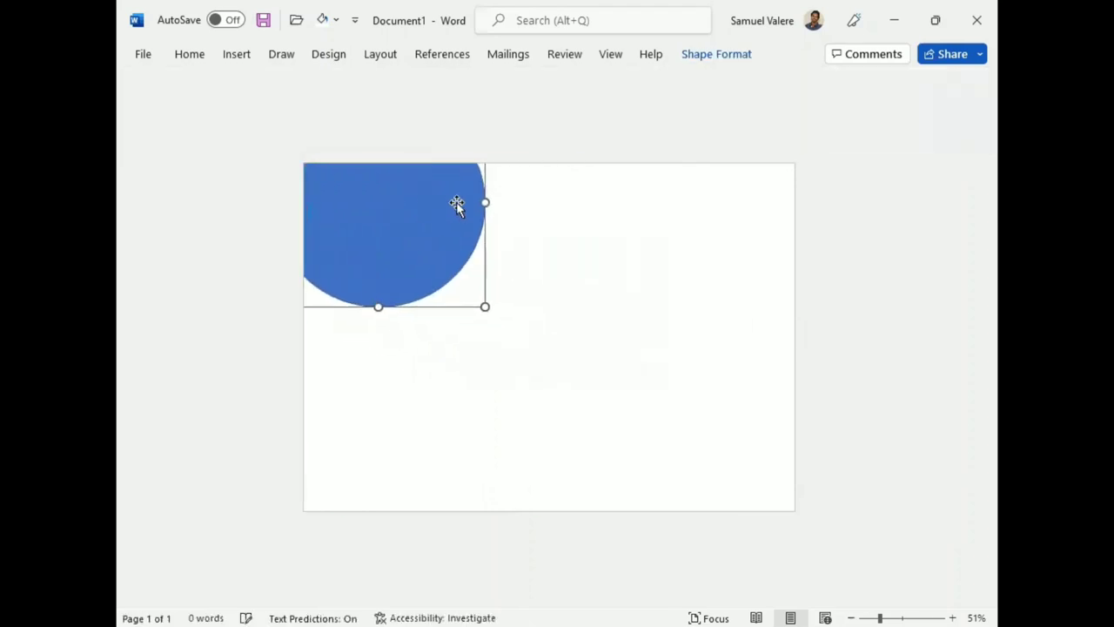
pyautogui.moveTo(485, 202); pyautogui.dragTo(536, 198)
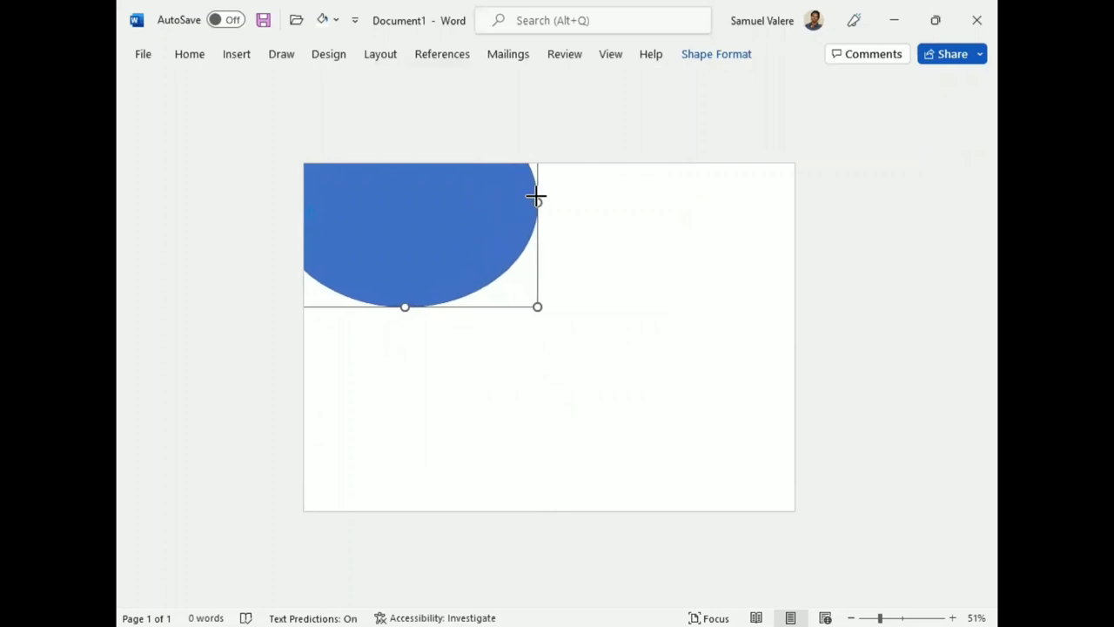
pyautogui.moveTo(537, 306); pyautogui.dragTo(537, 292)
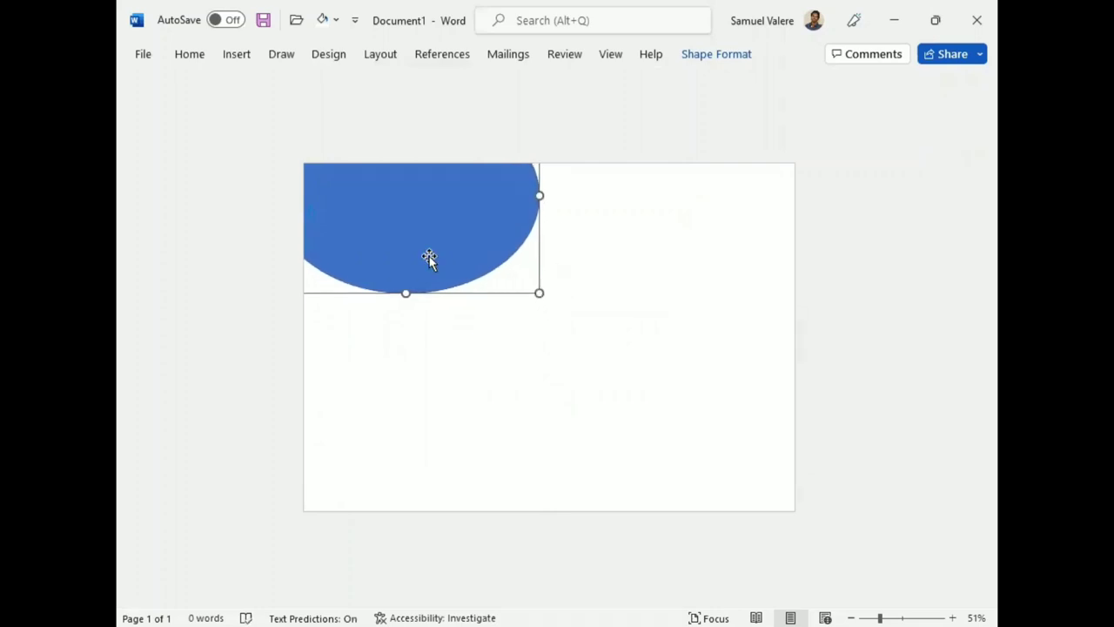
# Step: Make the ellipse orange with no outline and place a copy to its right along the top
pyautogui.click(716, 54)
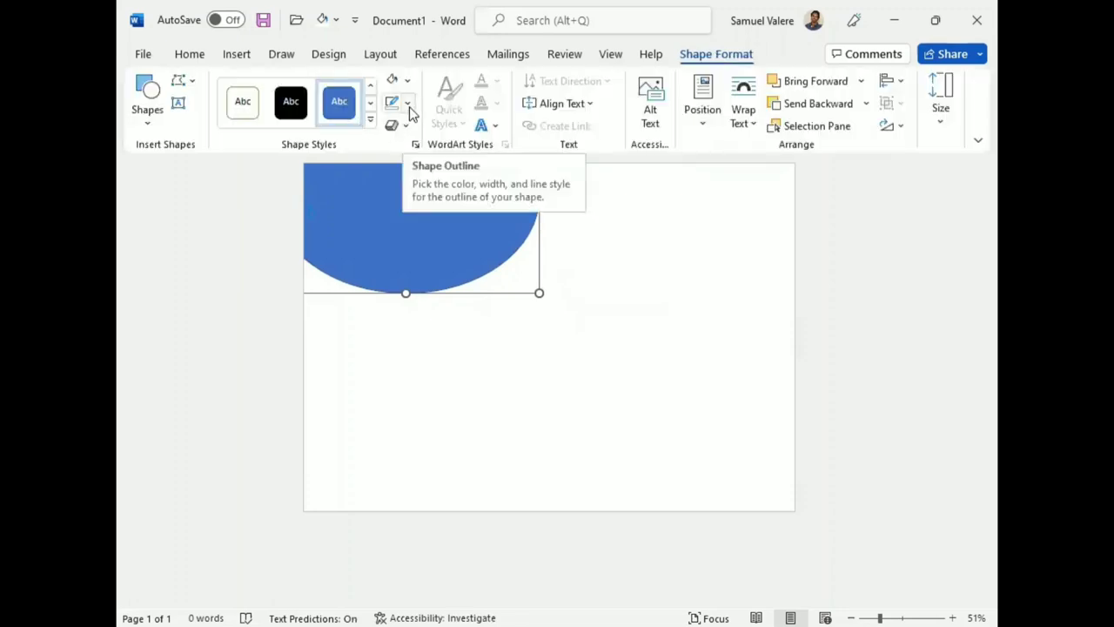
pyautogui.click(408, 103)
pyautogui.click(400, 337)
pyautogui.click(406, 80)
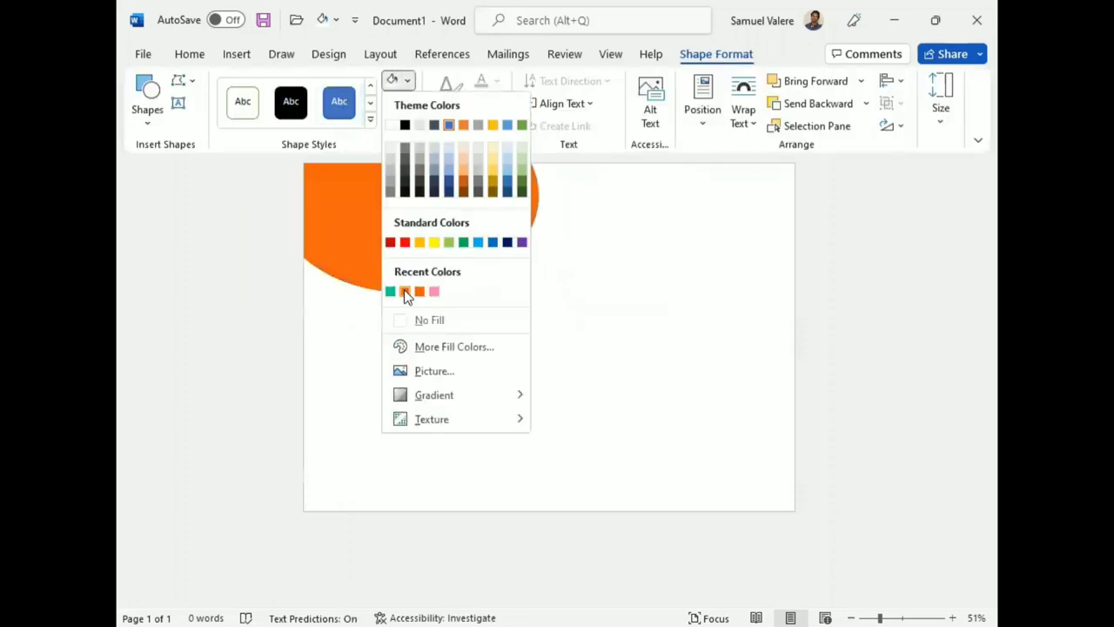
pyautogui.click(405, 292)
pyautogui.moveTo(440, 257); pyautogui.dragTo(554, 260)
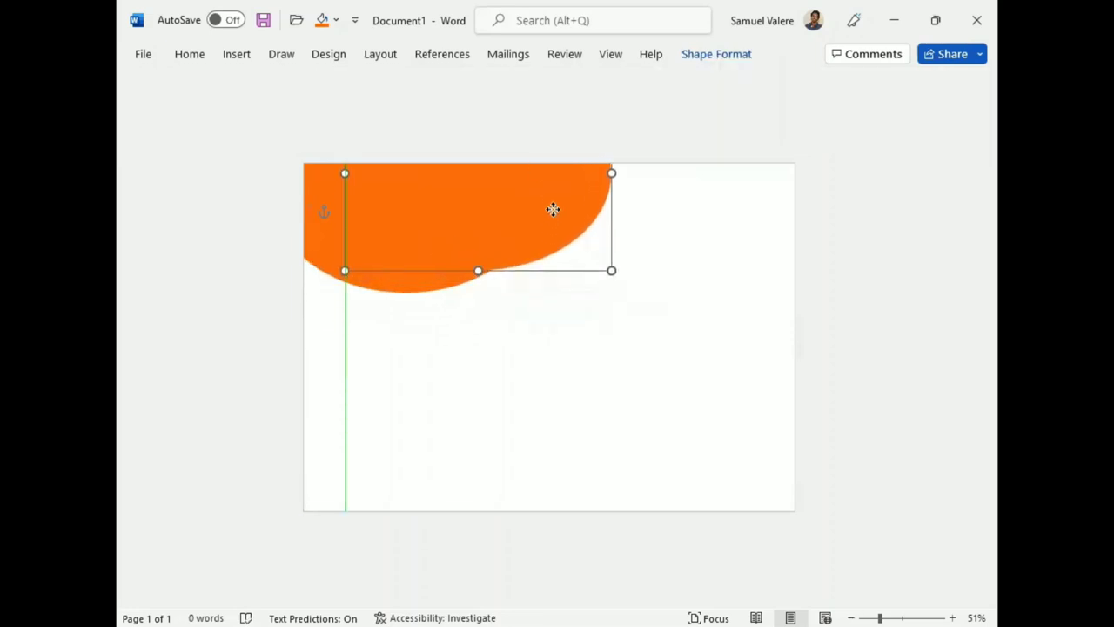
pyautogui.moveTo(554, 259)
pyautogui.mouseDown()
pyautogui.moveTo(580, 201)
pyautogui.moveTo(644, 198)
pyautogui.mouseUp()
# Step: Fill the copied ellipse with pink
pyautogui.click(715, 54)
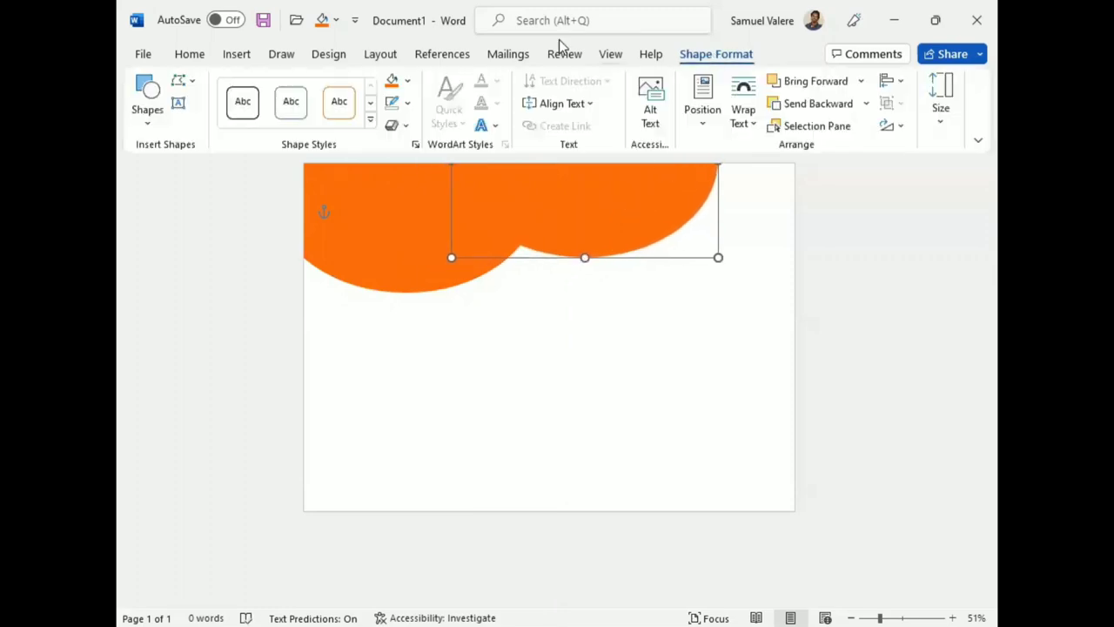
pyautogui.click(408, 81)
pyautogui.click(435, 292)
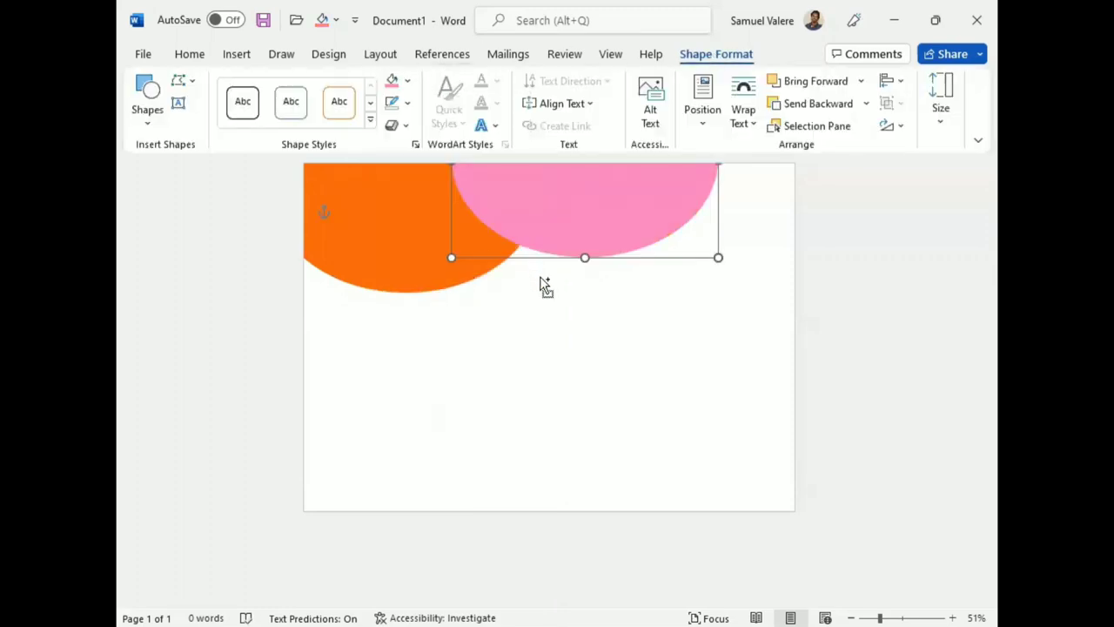
# Step: Add a teal copy sent two layers back, narrowed and centred beneath the orange and pink ellipses
pyautogui.moveTo(585, 226); pyautogui.dragTo(522, 287)
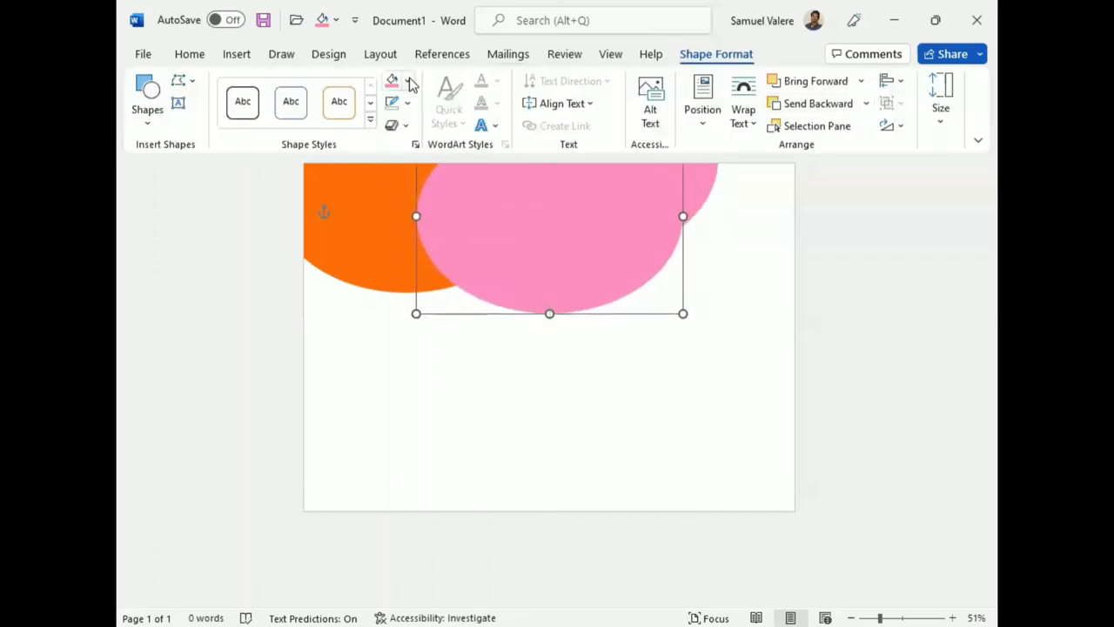
pyautogui.click(407, 81)
pyautogui.click(419, 292)
pyautogui.click(809, 103)
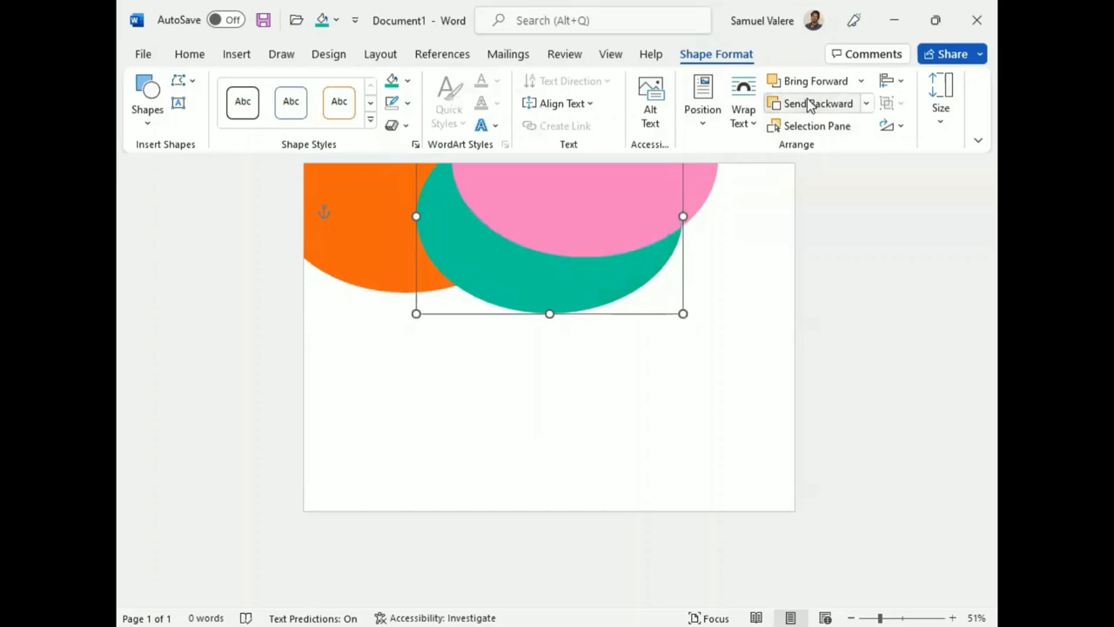
pyautogui.click(810, 103)
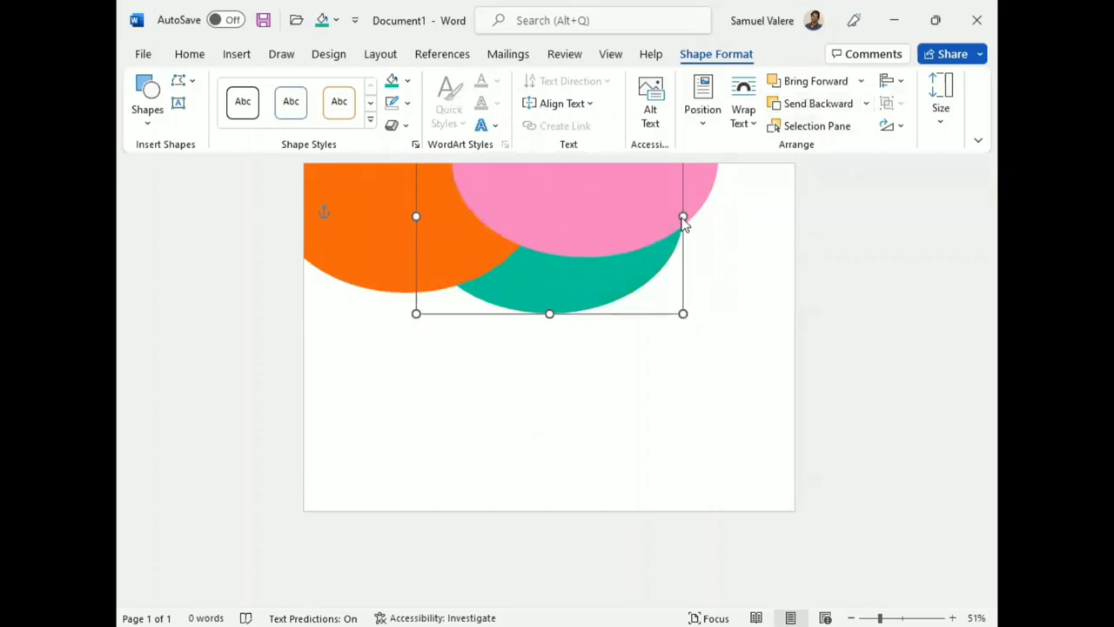
pyautogui.moveTo(684, 217); pyautogui.dragTo(673, 219)
pyautogui.moveTo(583, 264)
pyautogui.mouseDown()
pyautogui.moveTo(596, 265)
pyautogui.moveTo(587, 228)
pyautogui.mouseUp()
# Step: Narrow and reposition the pink ellipse, and widen the orange ellipse to the right
pyautogui.click(410, 241)
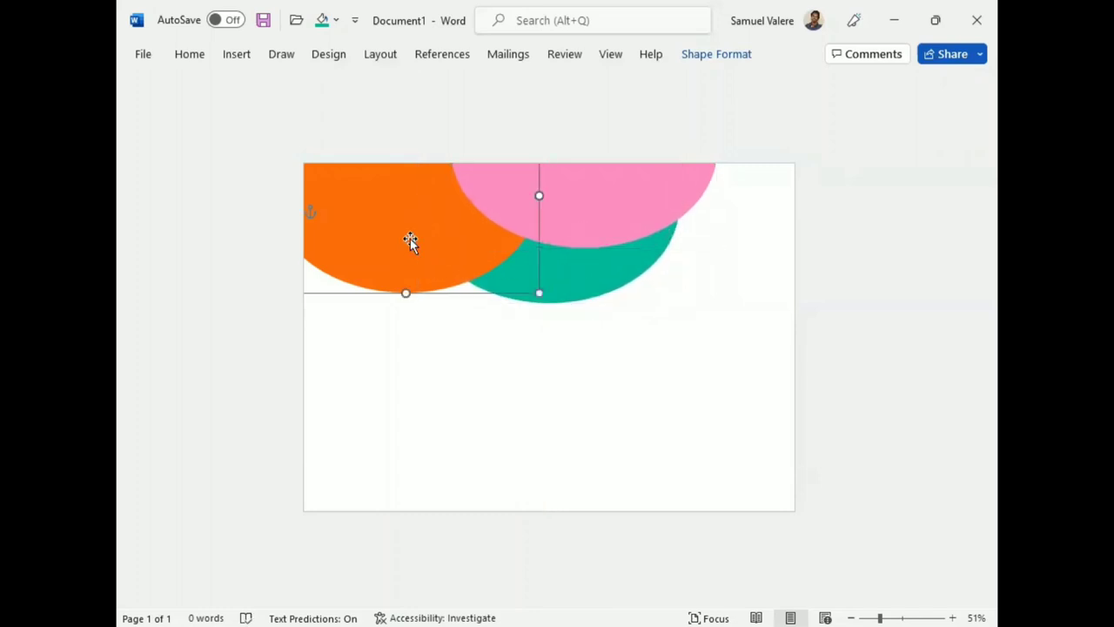
pyautogui.click(603, 211)
pyautogui.moveTo(450, 241); pyautogui.dragTo(473, 238)
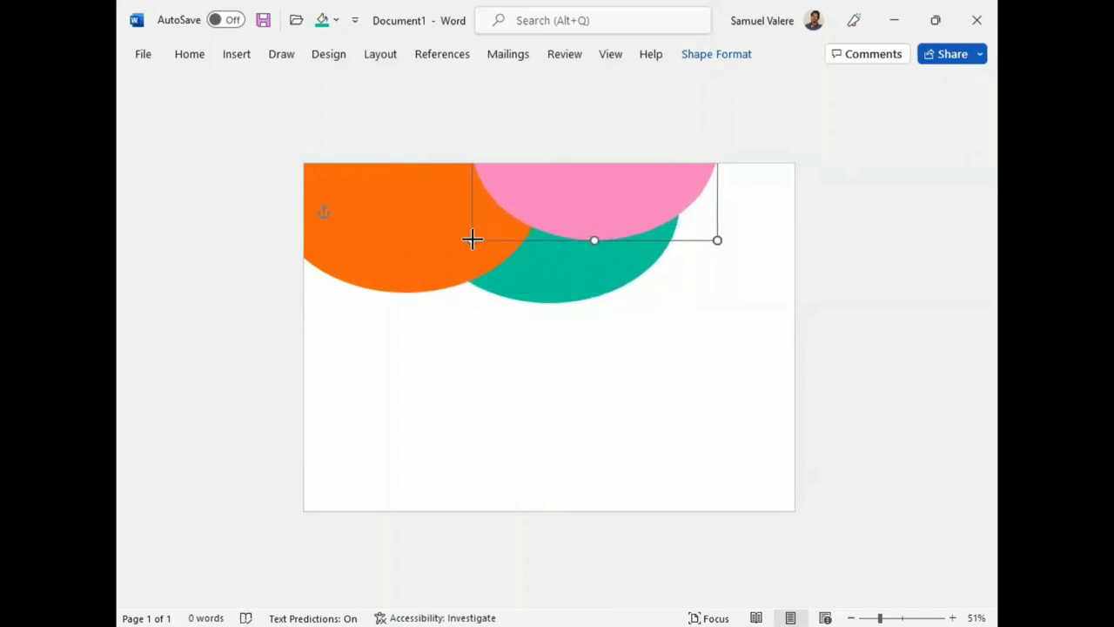
pyautogui.moveTo(599, 214); pyautogui.dragTo(636, 206)
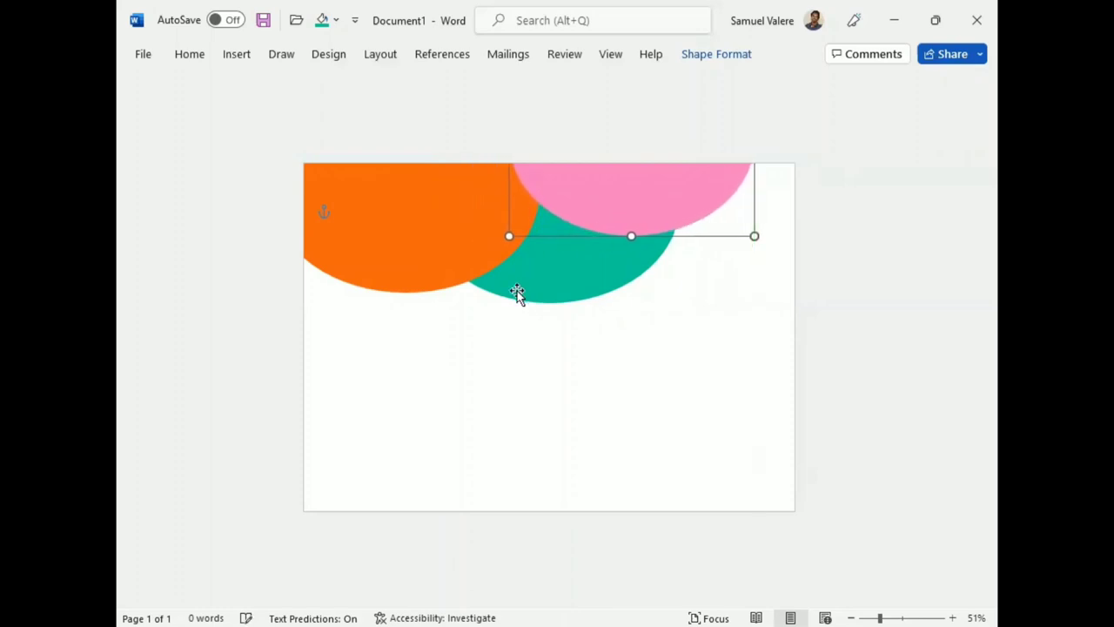
pyautogui.moveTo(517, 294); pyautogui.dragTo(530, 272)
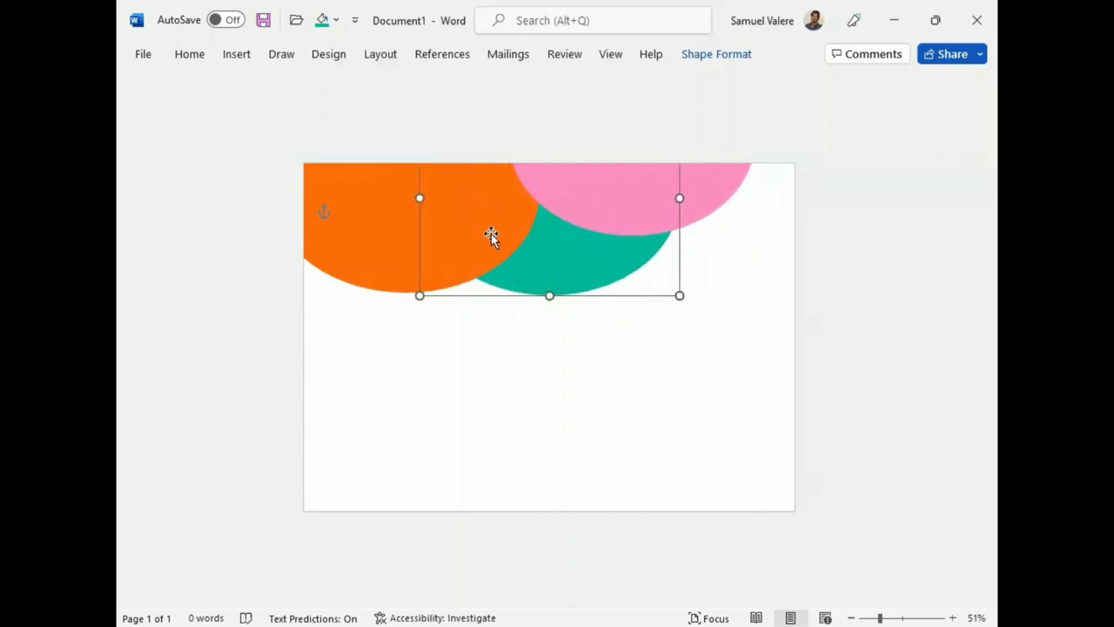
pyautogui.click(491, 235)
pyautogui.moveTo(539, 192); pyautogui.dragTo(583, 193)
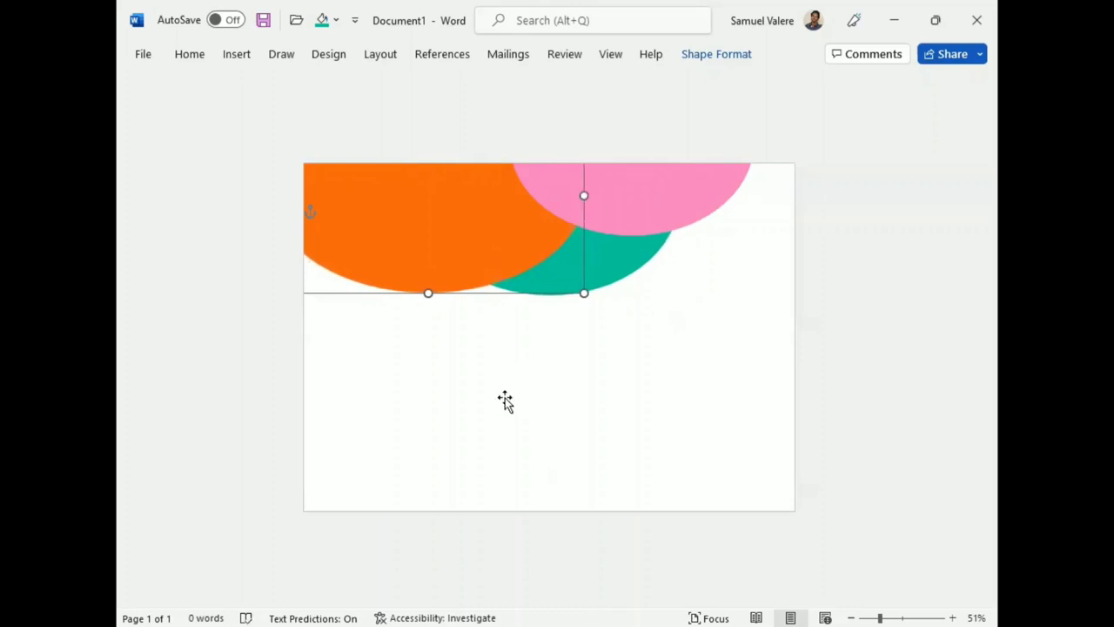
pyautogui.click(559, 400)
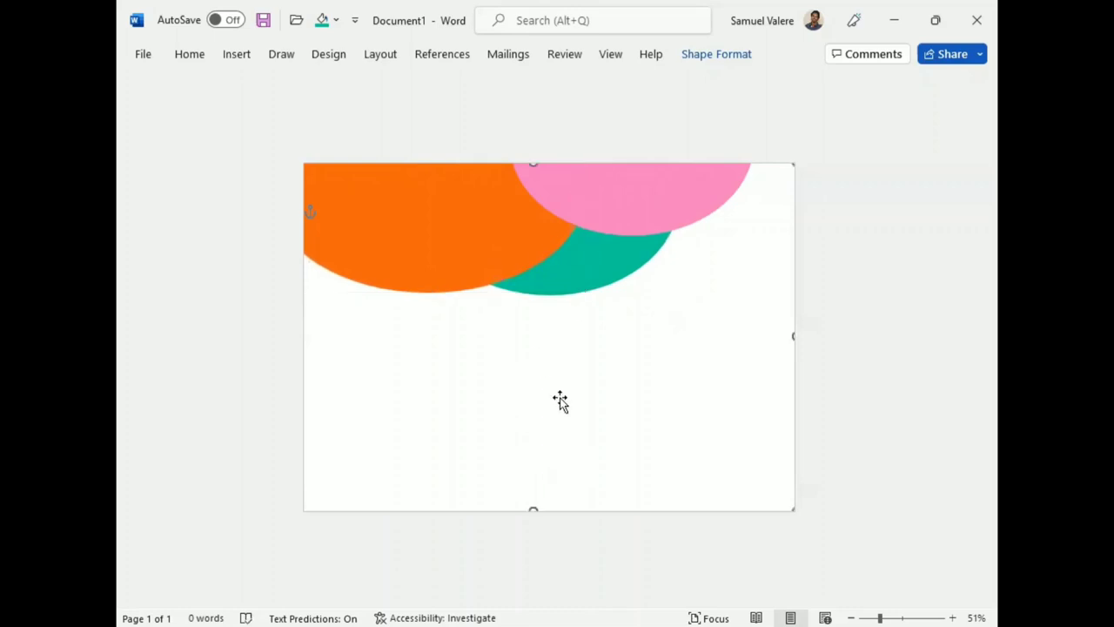
# Step: Select the orange, teal and pink ellipses and group them
pyautogui.click(487, 214)
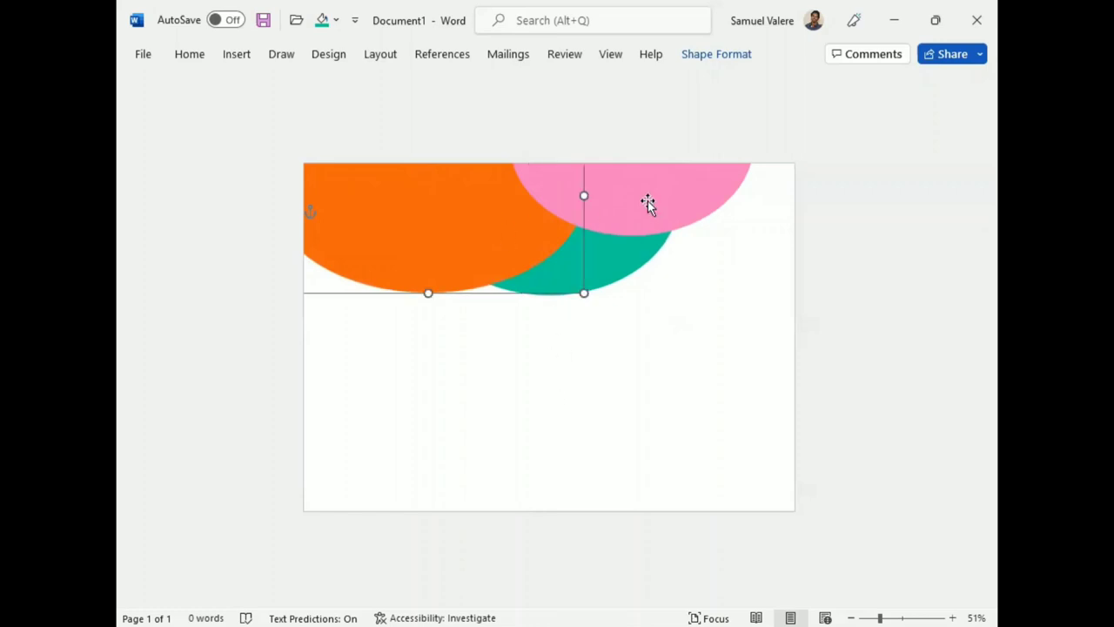
pyautogui.keyDown('shift'); pyautogui.click(647, 201); pyautogui.keyUp('shift')
pyautogui.keyDown('shift'); pyautogui.click(607, 261); pyautogui.keyUp('shift')
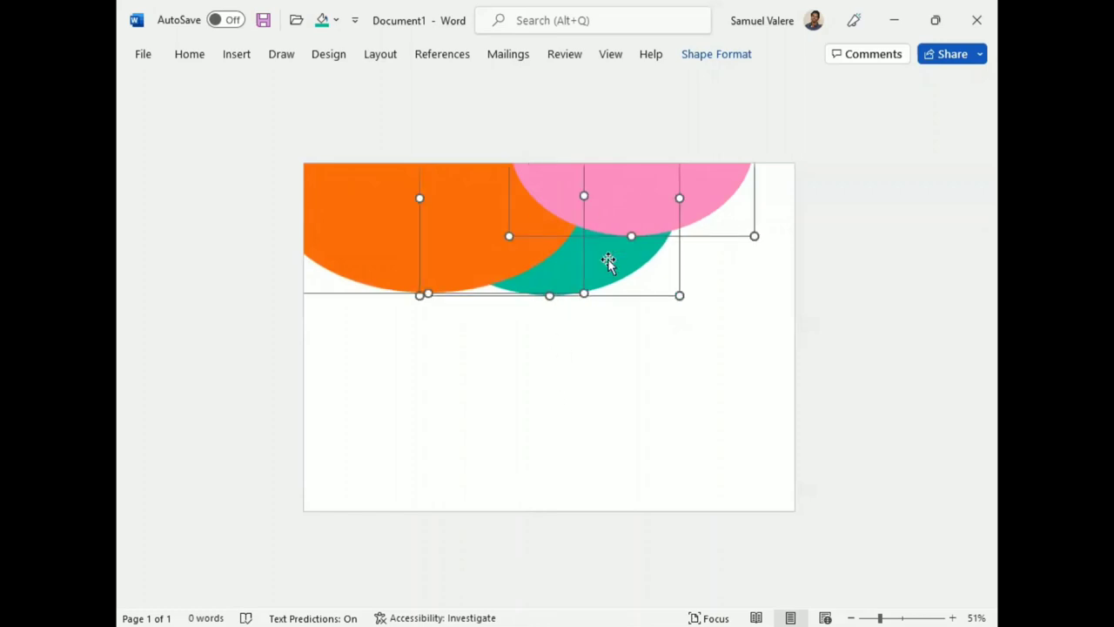
pyautogui.click(717, 54)
pyautogui.click(892, 125)
pyautogui.click(922, 124)
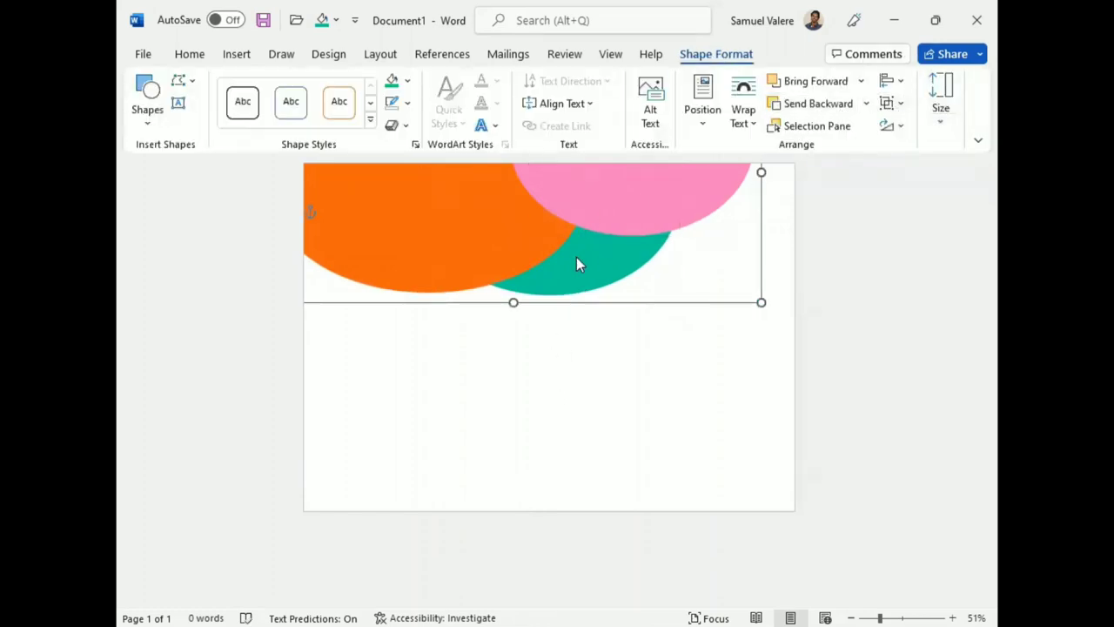
# Step: Duplicate the oval group, flip the copy vertically, and move it to the page bottom
pyautogui.press('Right')
pyautogui.press('Down')
pyautogui.moveTo(588, 206); pyautogui.dragTo(595, 289)
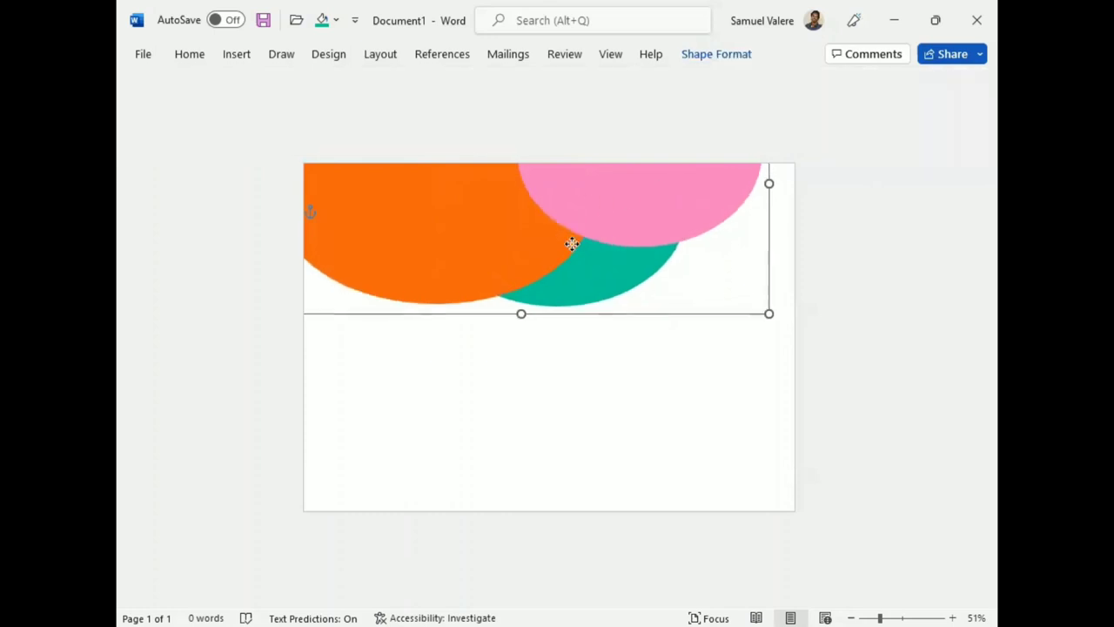
pyautogui.click(901, 127)
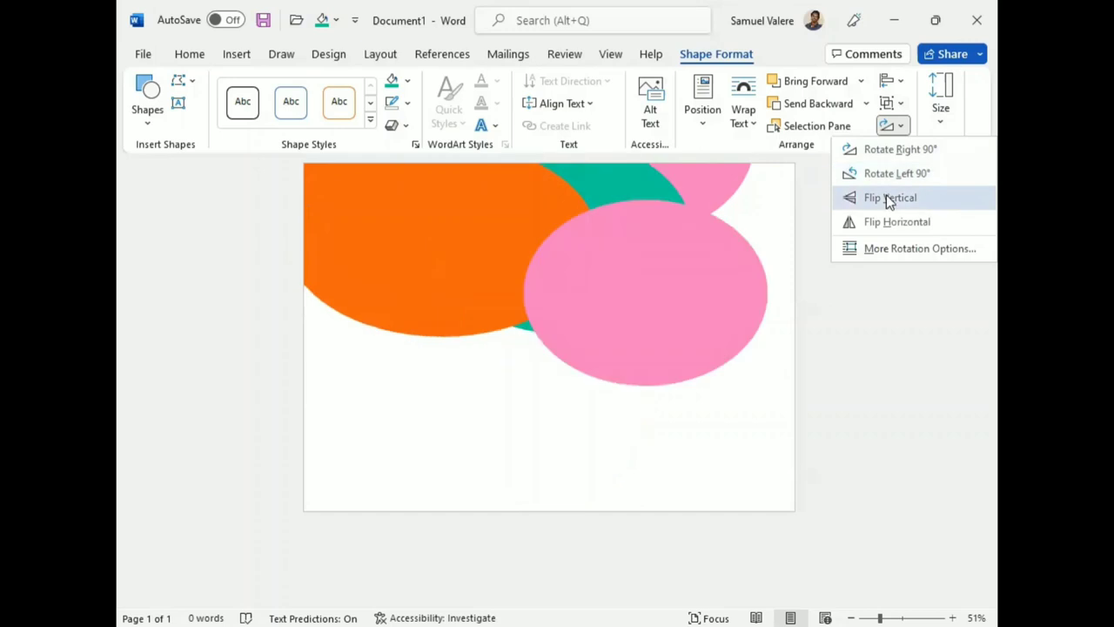
pyautogui.click(890, 198)
pyautogui.moveTo(554, 249); pyautogui.dragTo(575, 544)
# Step: Flip the lower oval group horizontally and shift it right and down
pyautogui.click(507, 471)
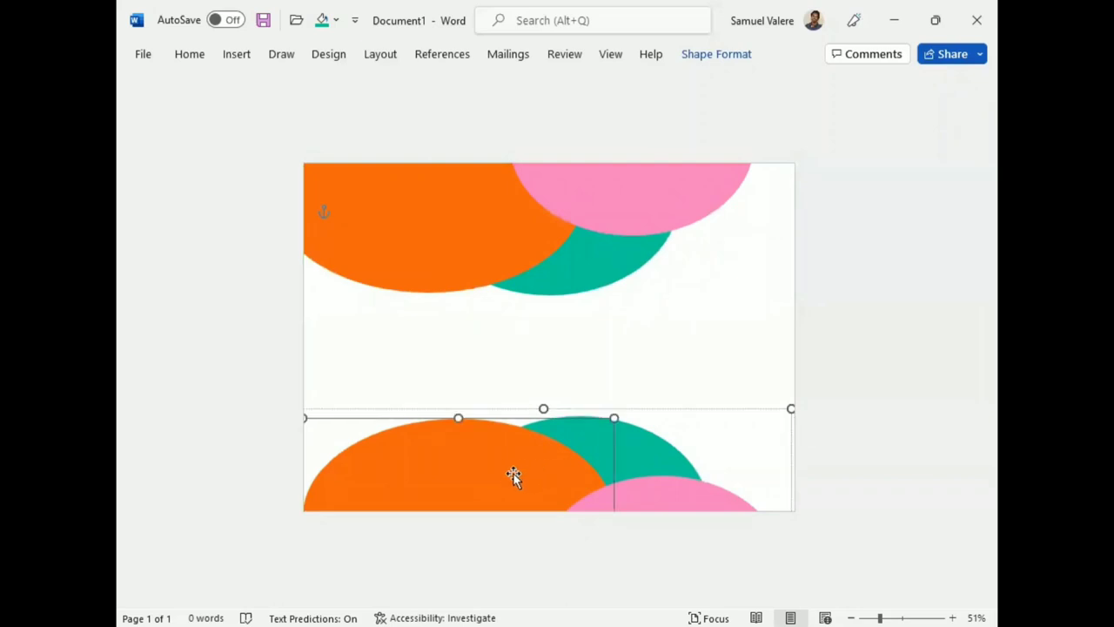
pyautogui.click(664, 501)
pyautogui.moveTo(667, 411); pyautogui.dragTo(670, 389)
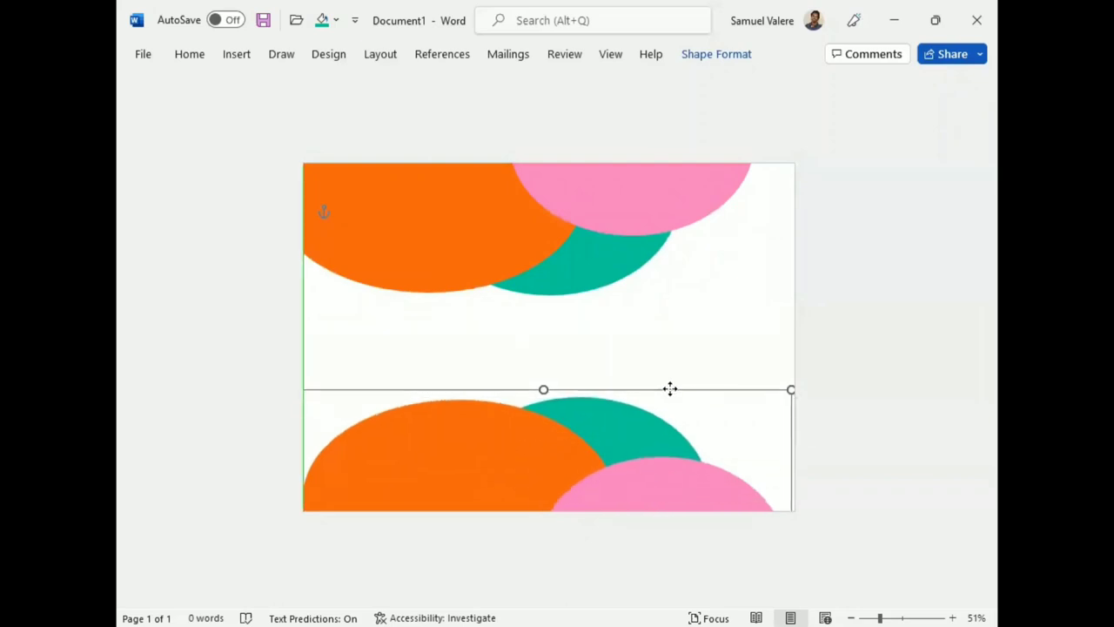
pyautogui.click(716, 54)
pyautogui.click(893, 126)
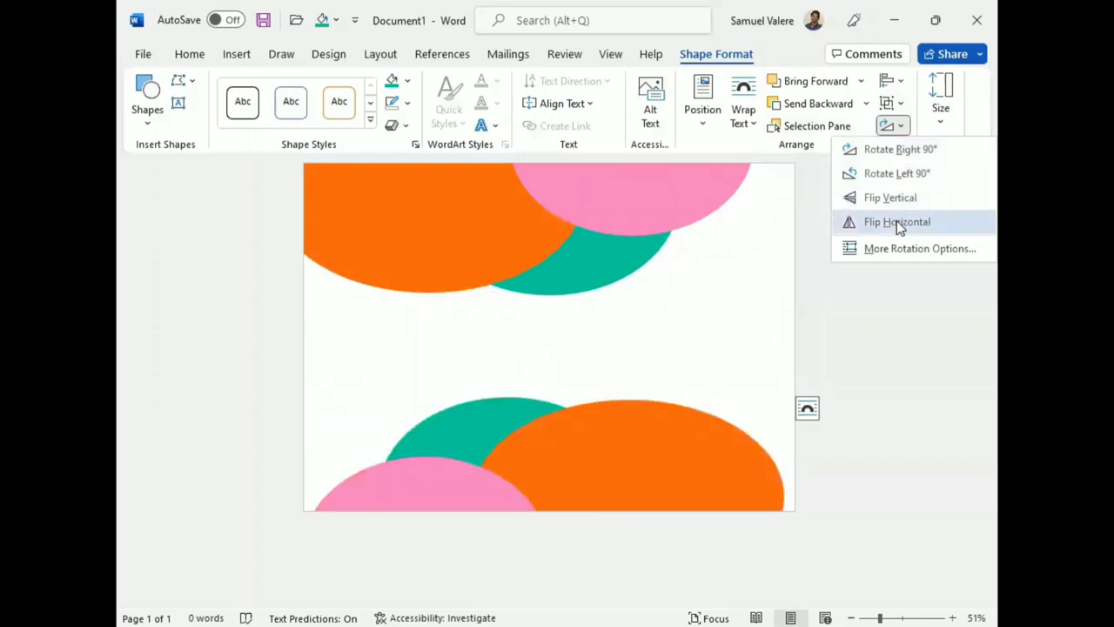
pyautogui.click(896, 221)
pyautogui.moveTo(568, 396)
pyautogui.mouseDown()
pyautogui.moveTo(611, 398)
pyautogui.moveTo(615, 387)
pyautogui.moveTo(612, 408)
pyautogui.mouseUp()
# Step: Raise the top oval group and fine-tune the lower group and pink ovals at the edges
pyautogui.click(606, 252)
pyautogui.moveTo(565, 307); pyautogui.dragTo(567, 256)
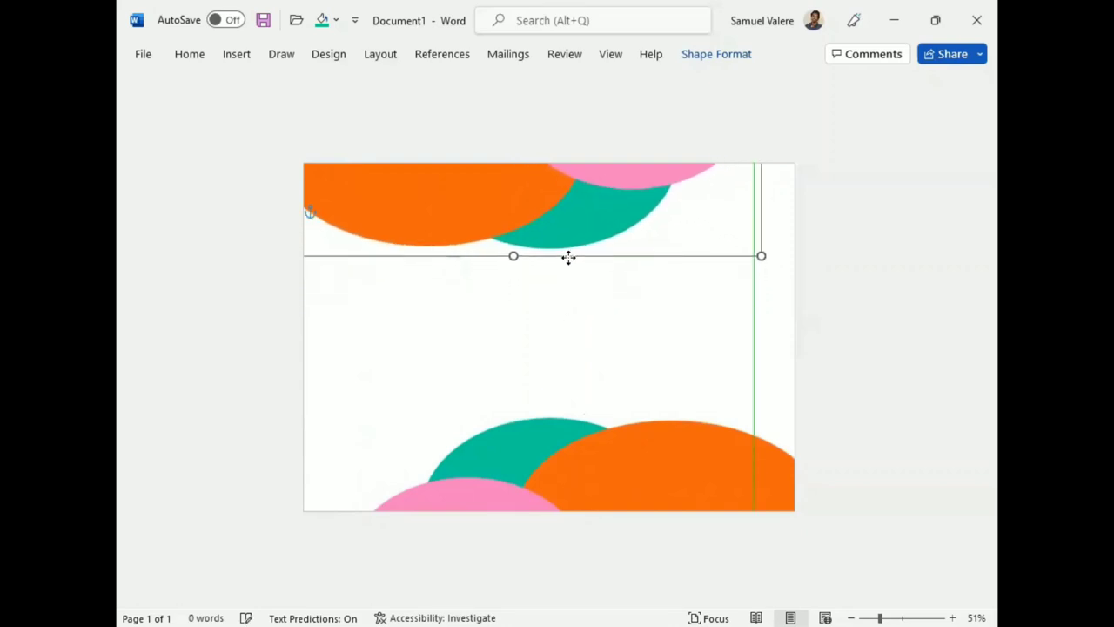
pyautogui.moveTo(612, 169); pyautogui.dragTo(625, 189)
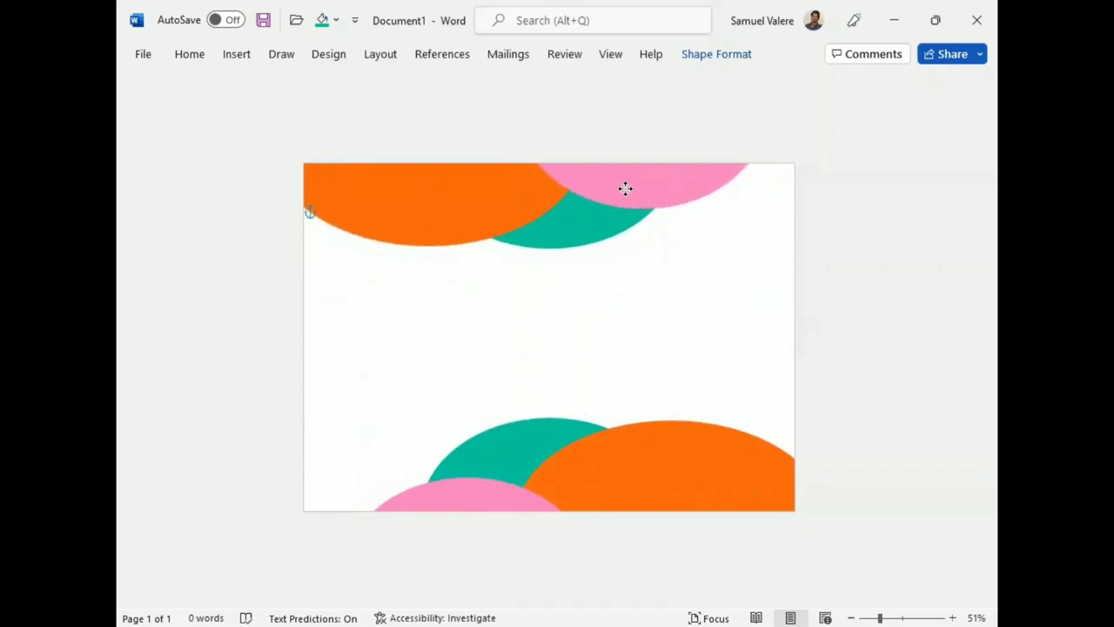
pyautogui.click(620, 413)
pyautogui.moveTo(621, 414); pyautogui.dragTo(614, 427)
pyautogui.click(493, 507)
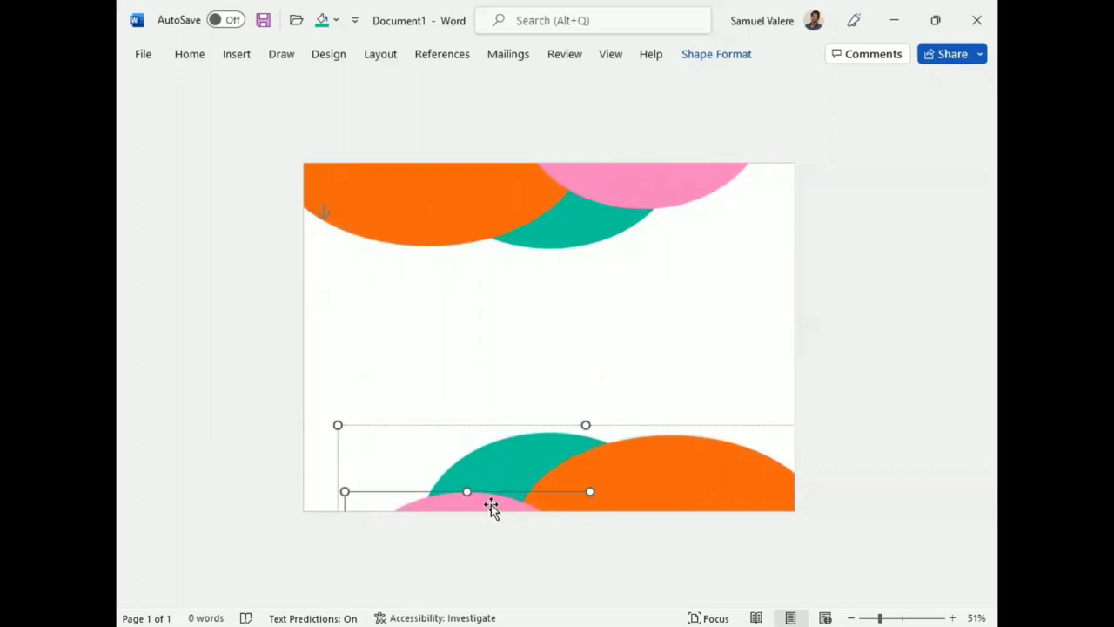
pyautogui.moveTo(492, 508); pyautogui.dragTo(487, 480)
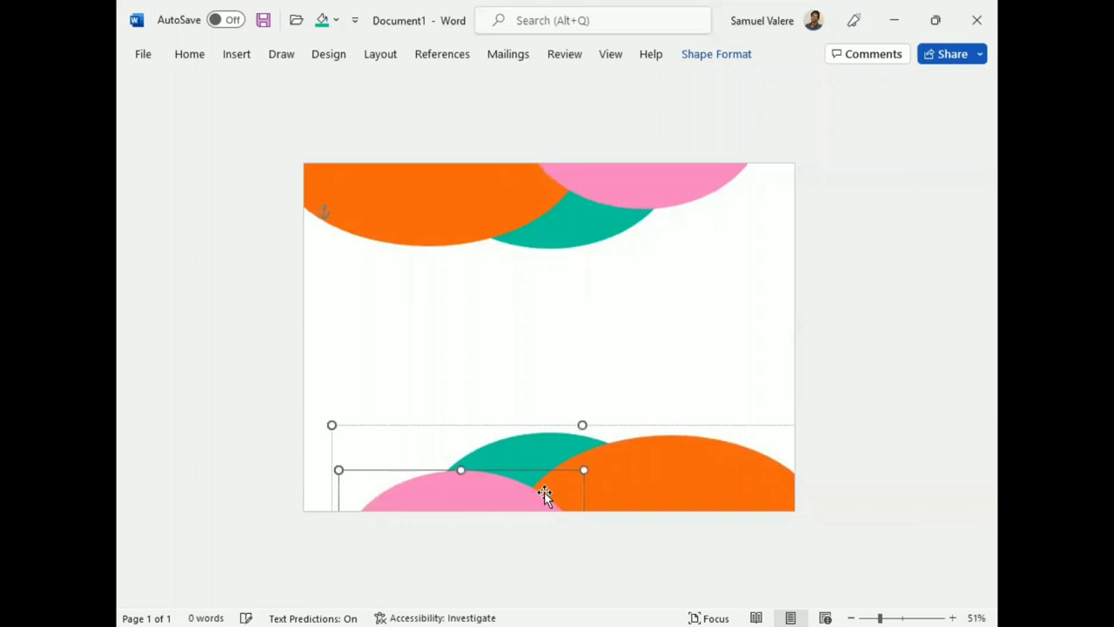
pyautogui.click(577, 355)
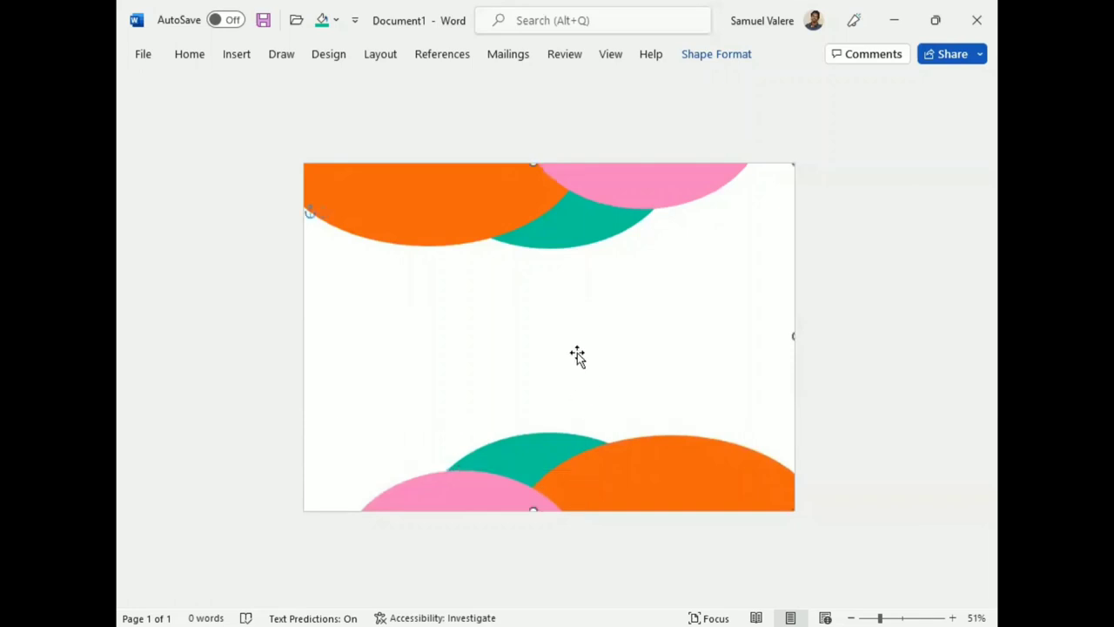
pyautogui.click(717, 54)
# Step: Add a text box below the top ovals reading 'Certificate' in Palace Script MT
pyautogui.click(179, 98)
pyautogui.moveTo(361, 255)
pyautogui.mouseDown()
pyautogui.moveTo(682, 293)
pyautogui.moveTo(699, 331)
pyautogui.mouseUp()
pyautogui.write('G')
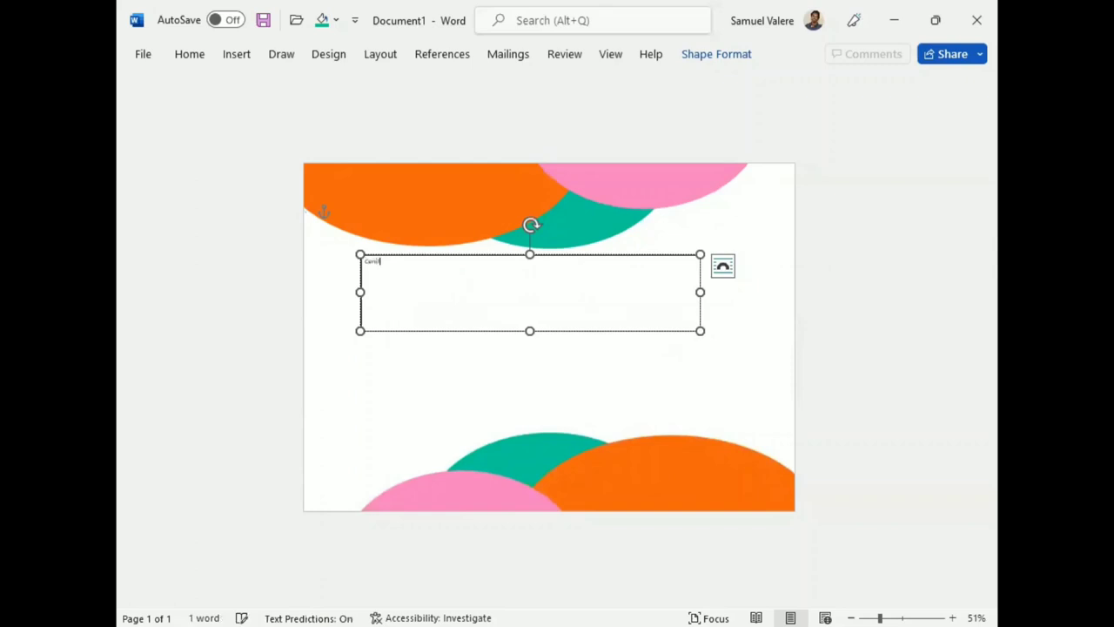
pyautogui.doubleClick(374, 272)
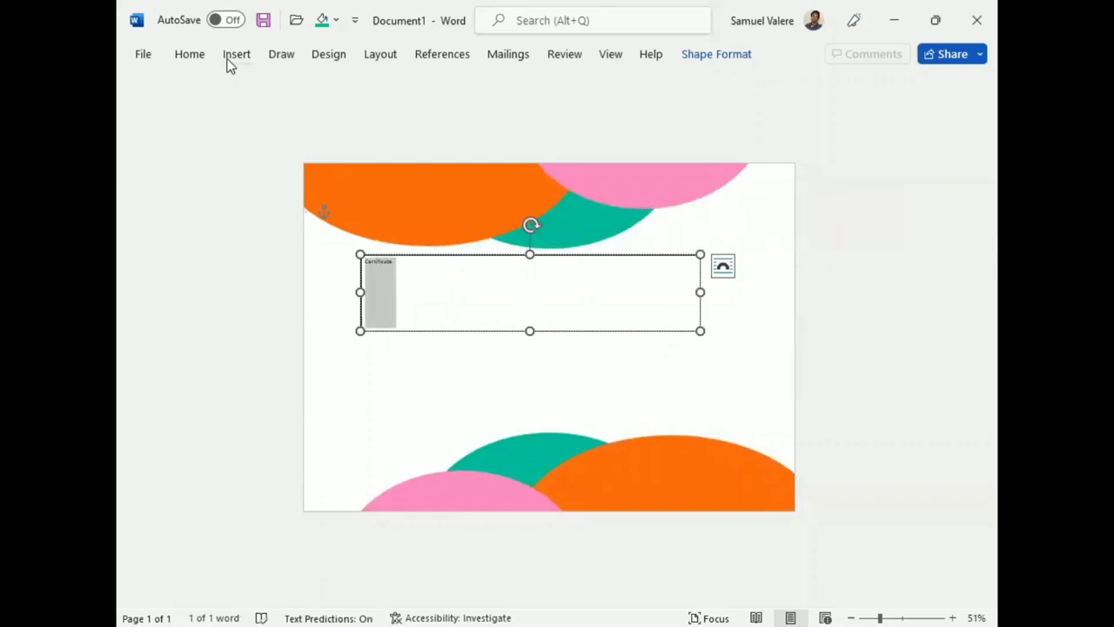
pyautogui.click(198, 59)
pyautogui.click(358, 81)
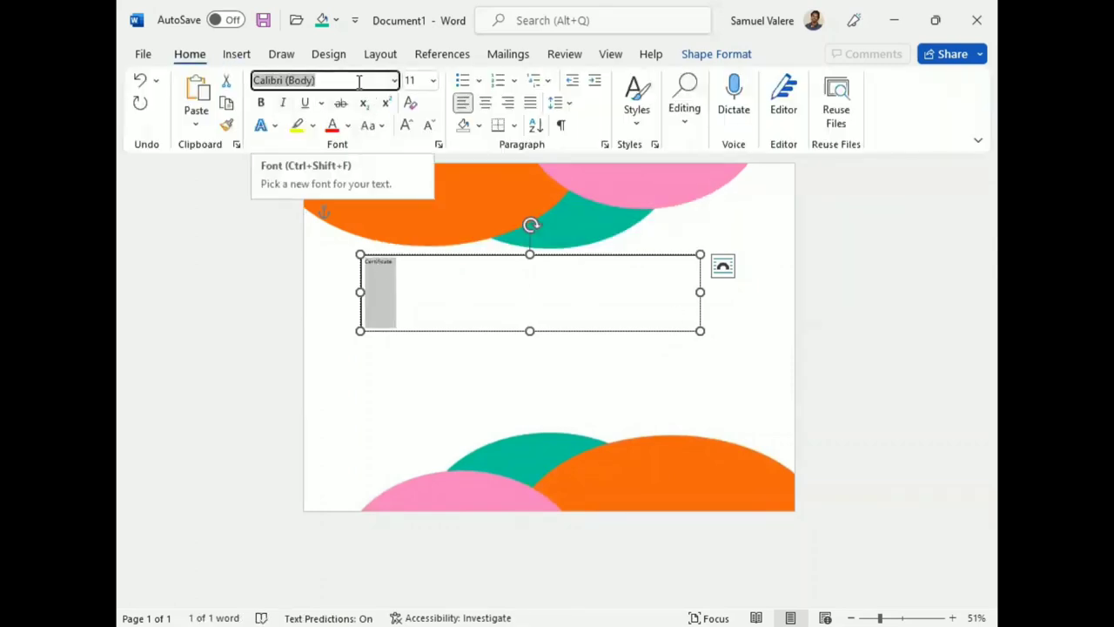
pyautogui.write('Palace Script MT')
pyautogui.press('Return')
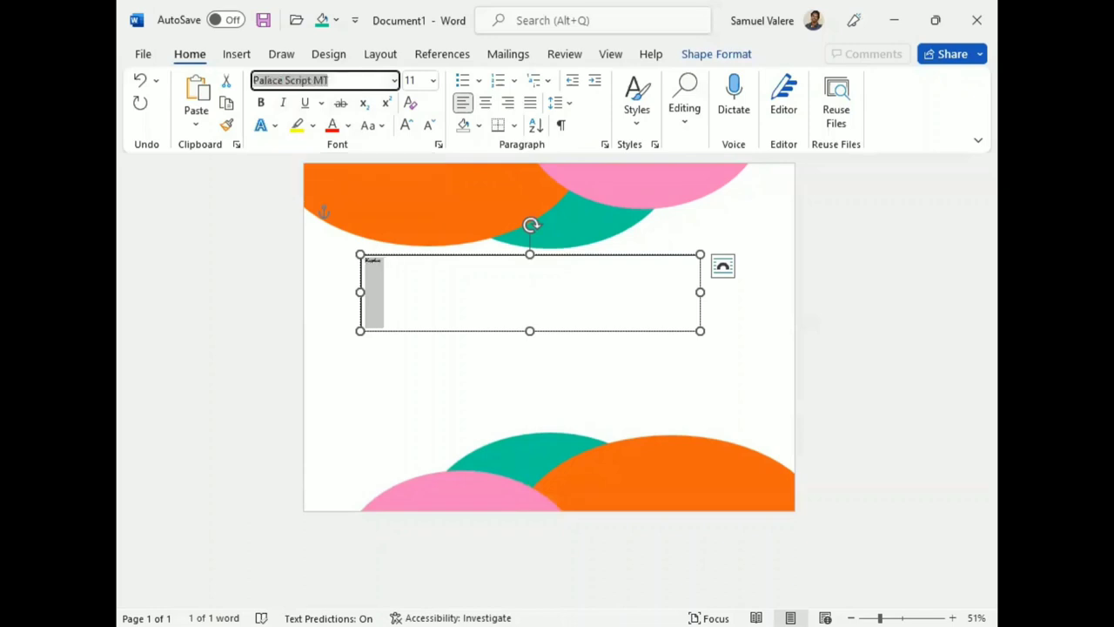
# Step: Centre the Certificate title and enlarge it to 170 pt
pyautogui.hotkey('ctrl', 'e')
pyautogui.click(407, 126)
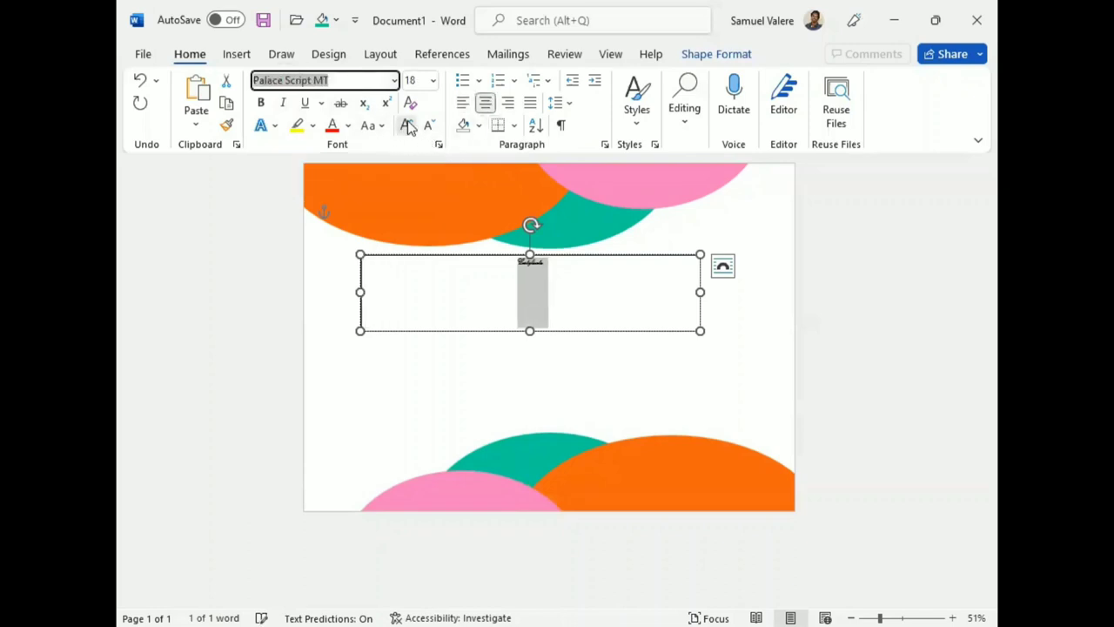
pyautogui.click(406, 126)
pyautogui.click(407, 125)
pyautogui.click(406, 125)
pyautogui.click(407, 126)
pyautogui.click(407, 125)
pyautogui.click(406, 125)
pyautogui.click(407, 125)
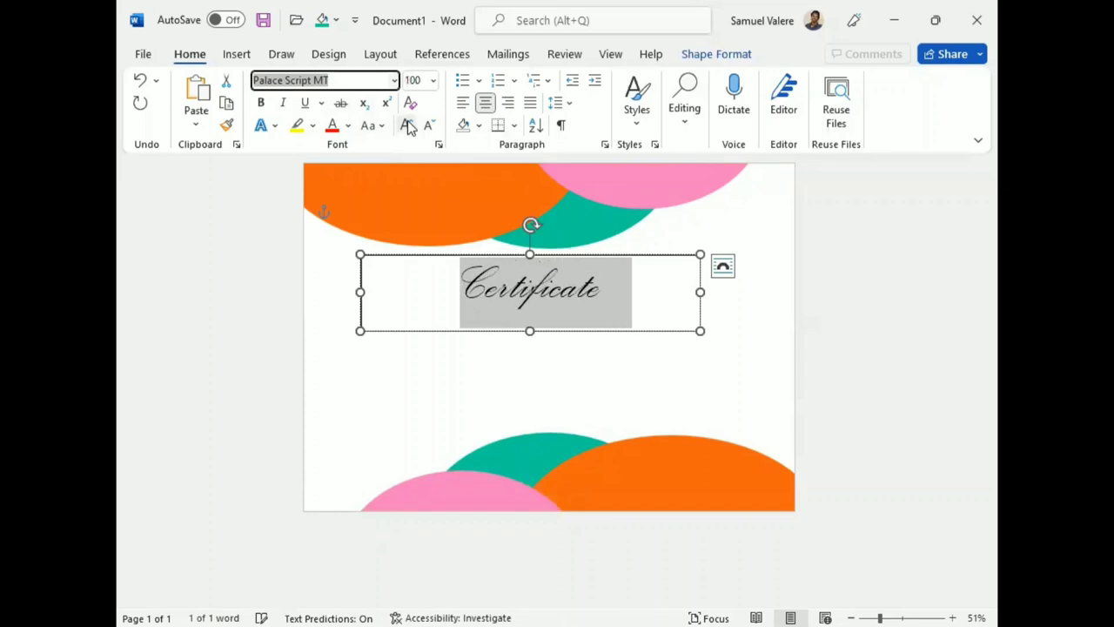
pyautogui.click(407, 126)
pyautogui.click(406, 125)
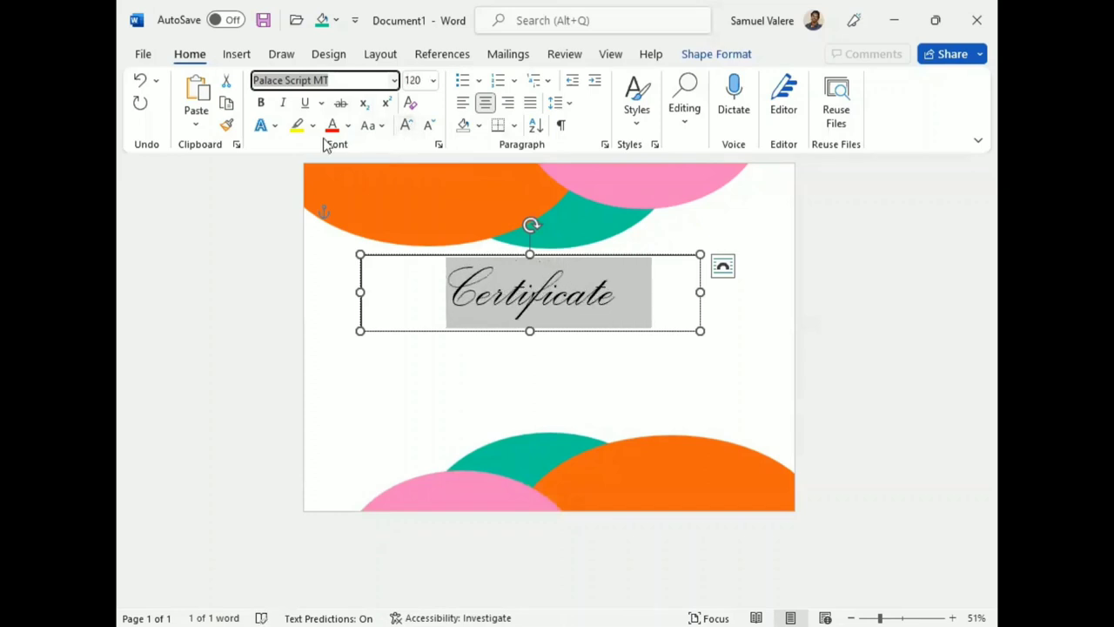
pyautogui.click(408, 126)
pyautogui.click(407, 126)
pyautogui.click(406, 127)
pyautogui.click(406, 126)
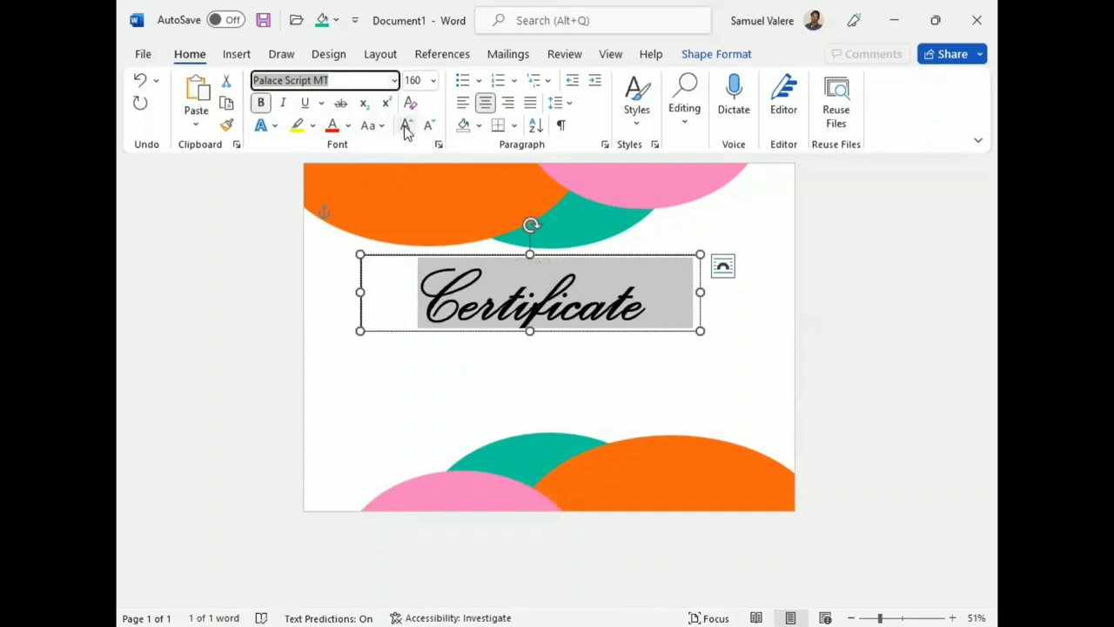
pyautogui.click(406, 126)
# Step: Remove the Certificate text box's fill and border, then move it up over the top ovals
pyautogui.click(712, 54)
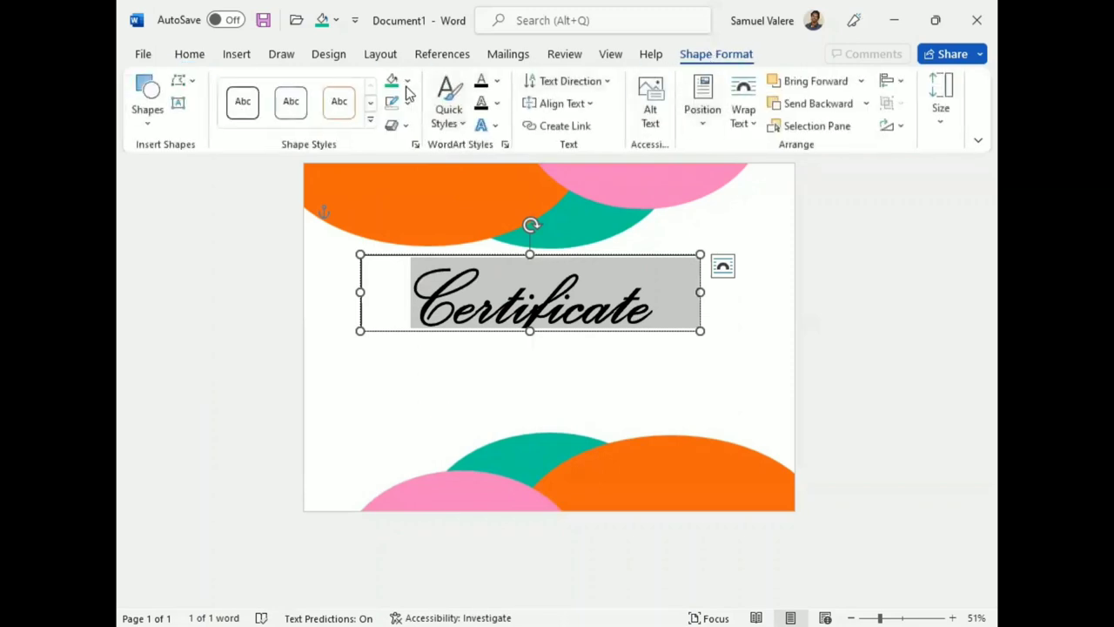
pyautogui.click(406, 80)
pyautogui.click(398, 321)
pyautogui.click(407, 106)
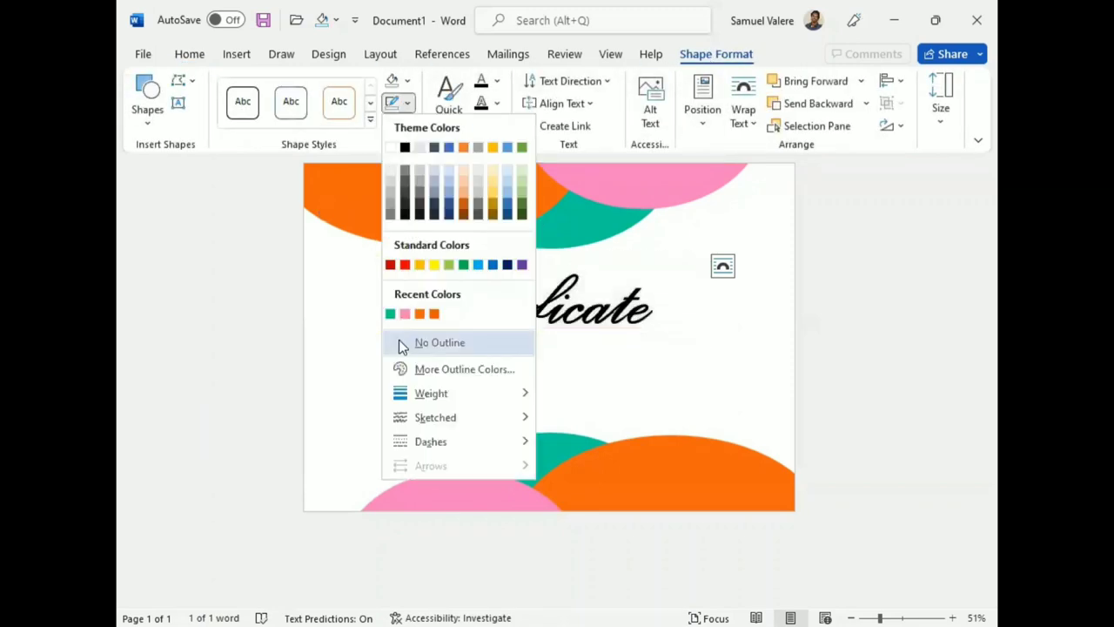
pyautogui.click(399, 340)
pyautogui.moveTo(529, 331)
pyautogui.mouseDown()
pyautogui.moveTo(525, 349)
pyautogui.moveTo(557, 266)
pyautogui.moveTo(569, 268)
pyautogui.mouseUp()
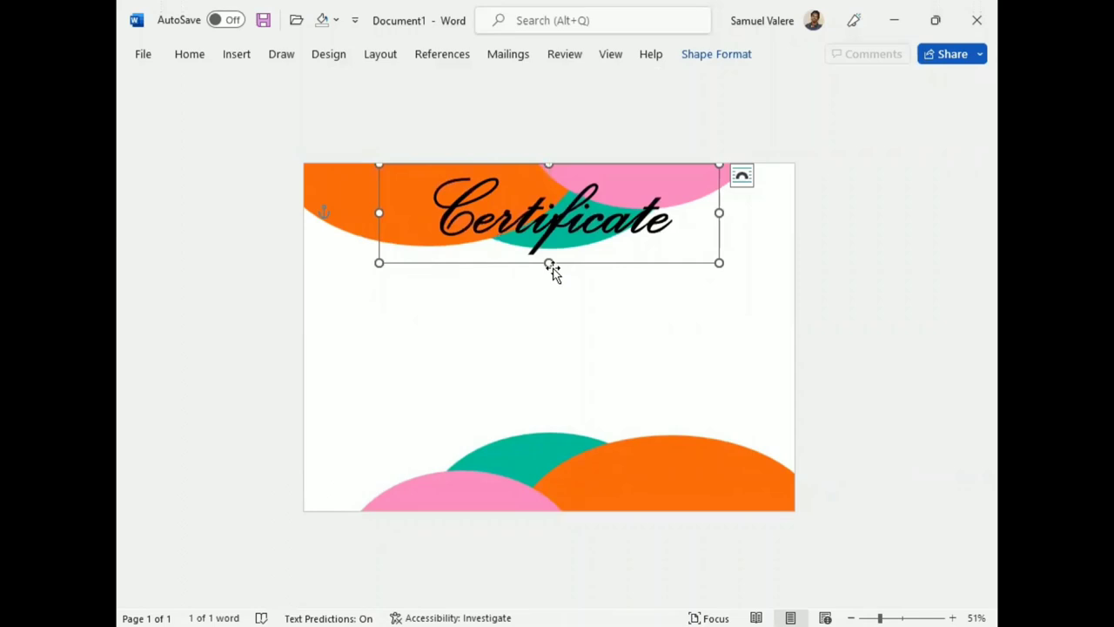
pyautogui.press('Up')
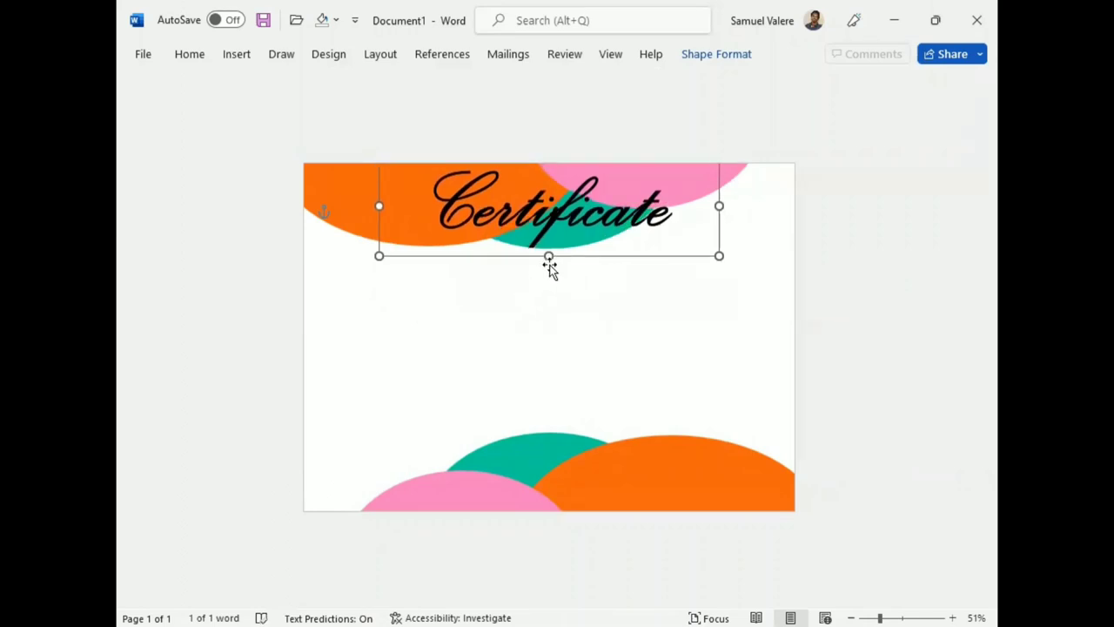
pyautogui.click(716, 55)
# Step: Add a text box below the title reading 'Of Appreciation', fixing the misspelling
pyautogui.click(178, 105)
pyautogui.moveTo(485, 258); pyautogui.dragTo(639, 296)
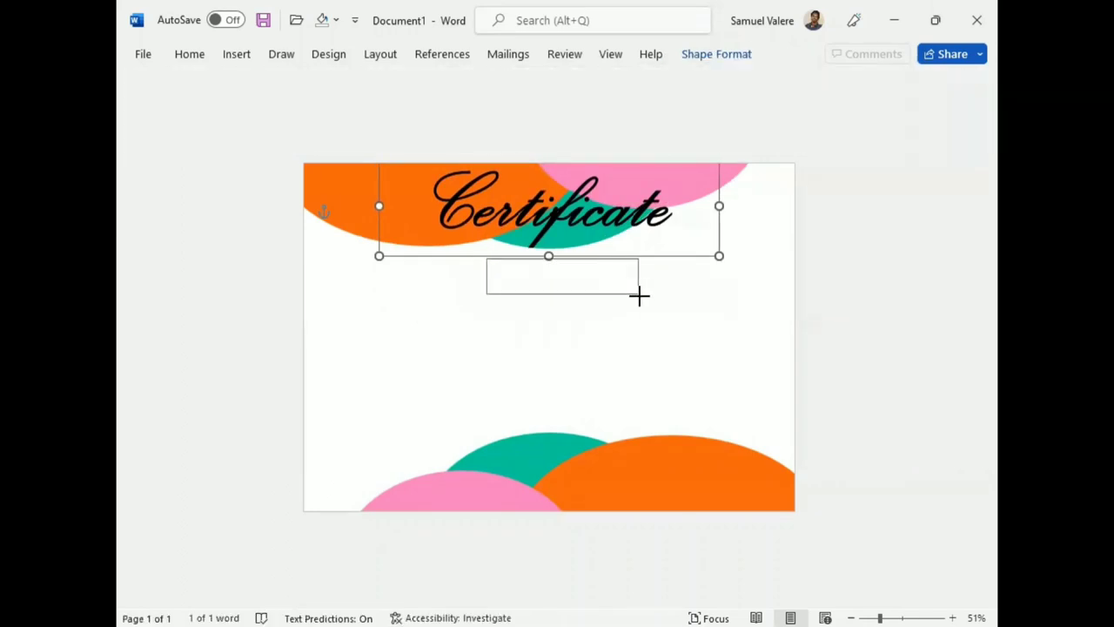
pyautogui.write('f')
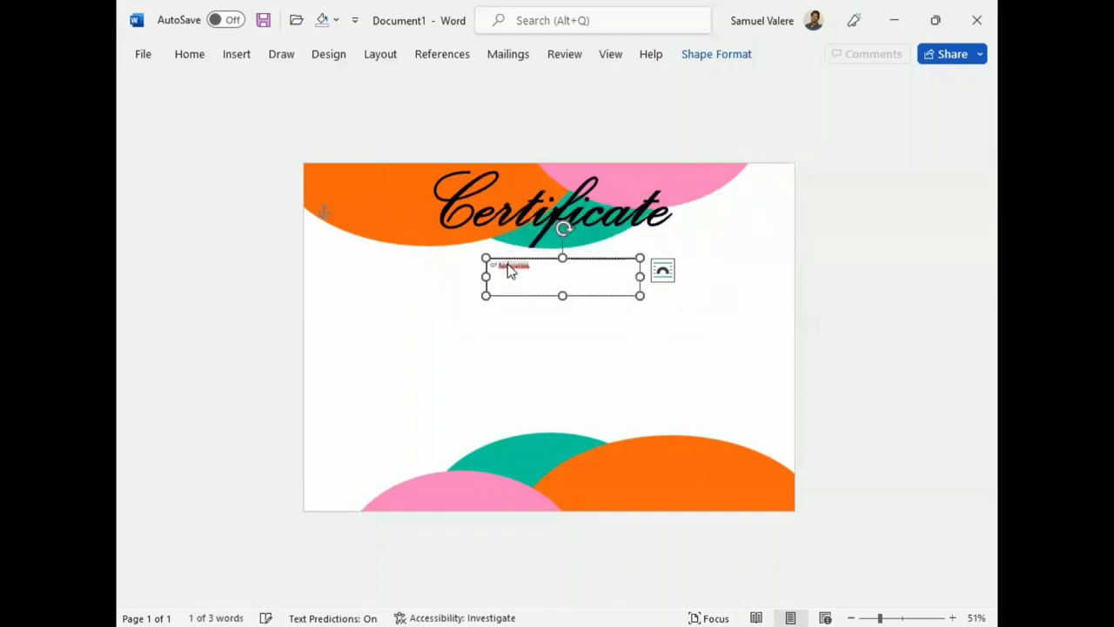
pyautogui.rightClick(508, 263)
pyautogui.click(522, 314)
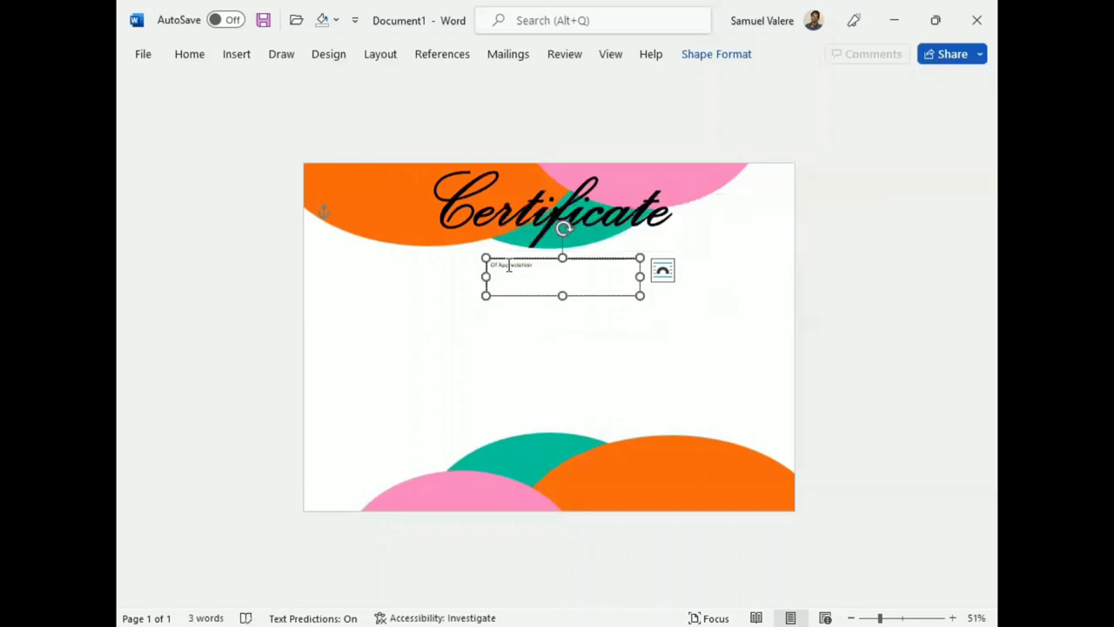
# Step: Centre the subtitle, enlarge it to 22 pt, and make it all capitals
pyautogui.tripleClick(508, 271)
pyautogui.click(189, 54)
pyautogui.click(486, 103)
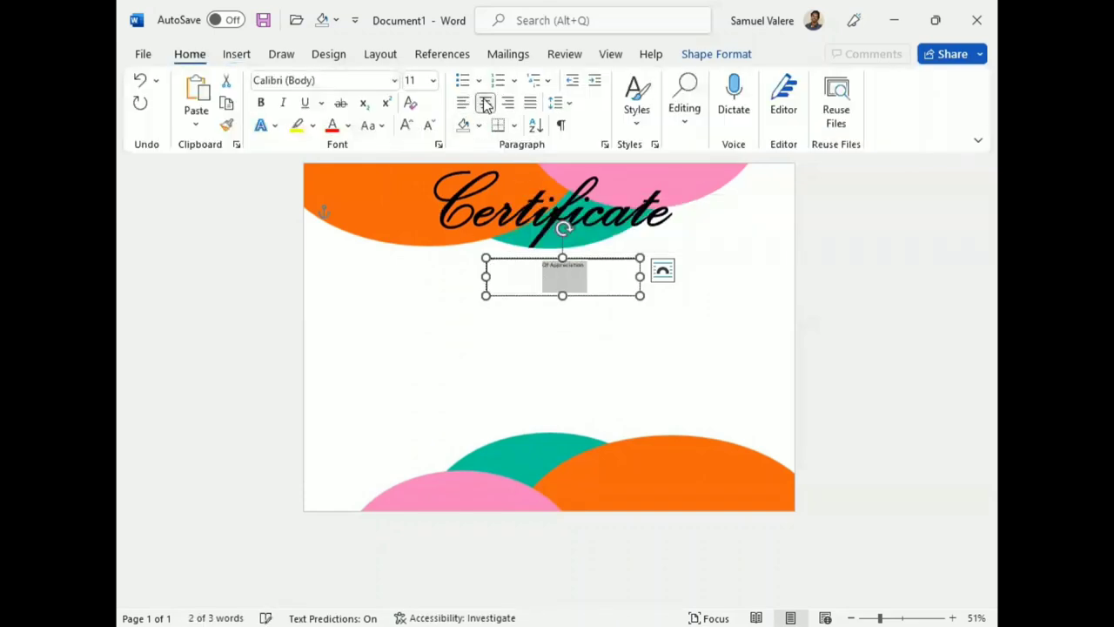
pyautogui.click(406, 124)
pyautogui.click(405, 124)
pyautogui.click(406, 123)
pyautogui.click(406, 124)
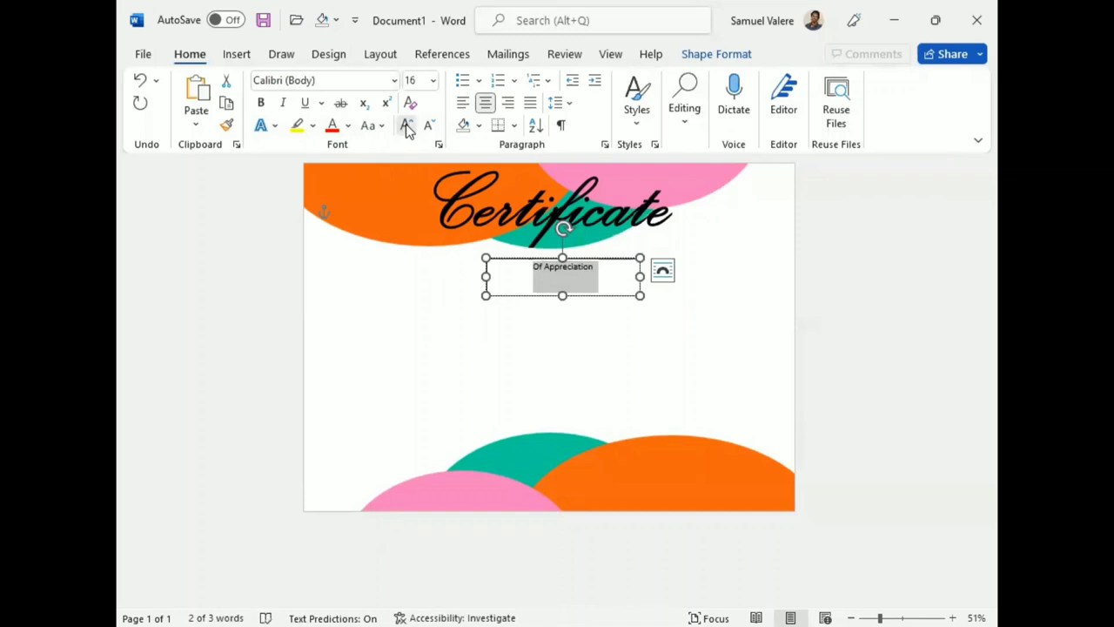
pyautogui.click(406, 124)
pyautogui.click(405, 123)
pyautogui.click(385, 126)
pyautogui.click(418, 196)
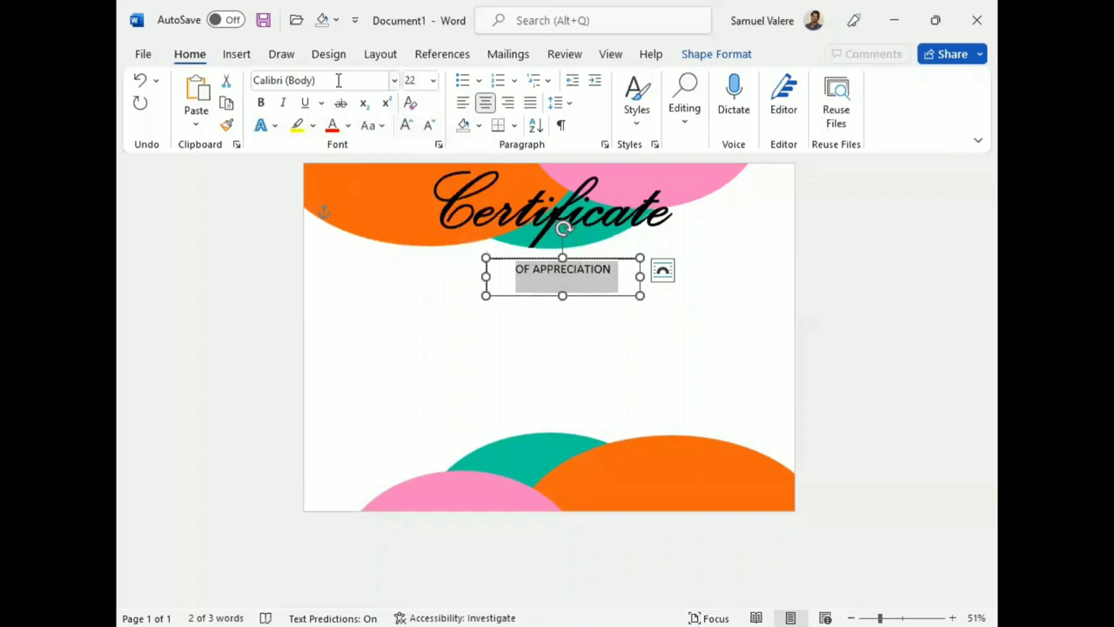
# Step: Set the subtitle in Bernard MT Condensed at 20 pt and shorten its box
pyautogui.click(336, 80)
pyautogui.write('Bernard MT Condensed')
pyautogui.press('Return')
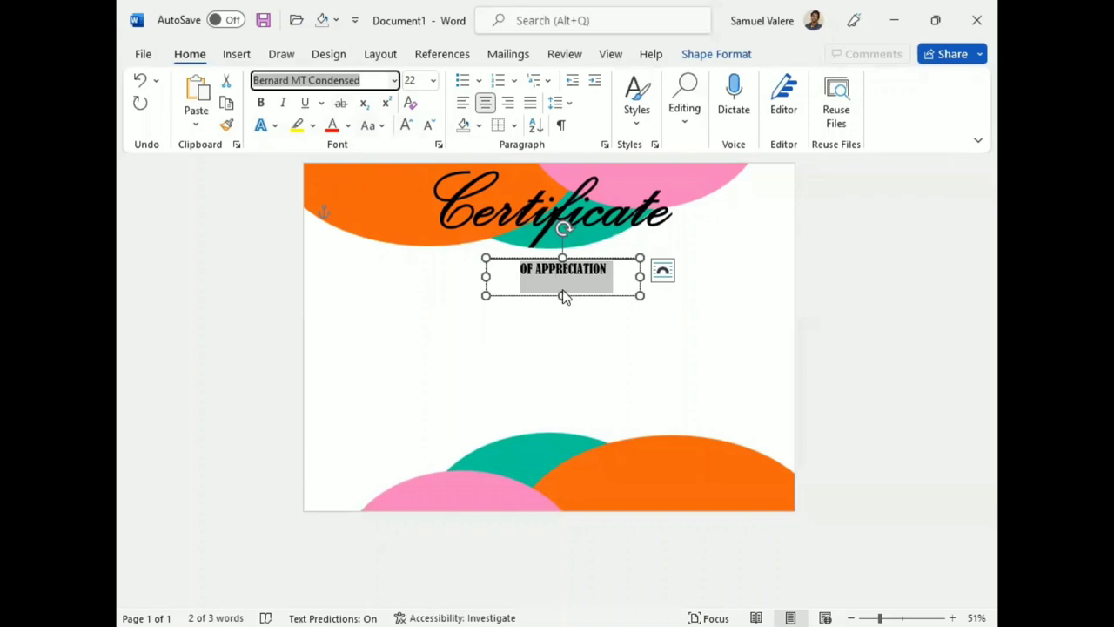
pyautogui.moveTo(562, 296); pyautogui.dragTo(562, 278)
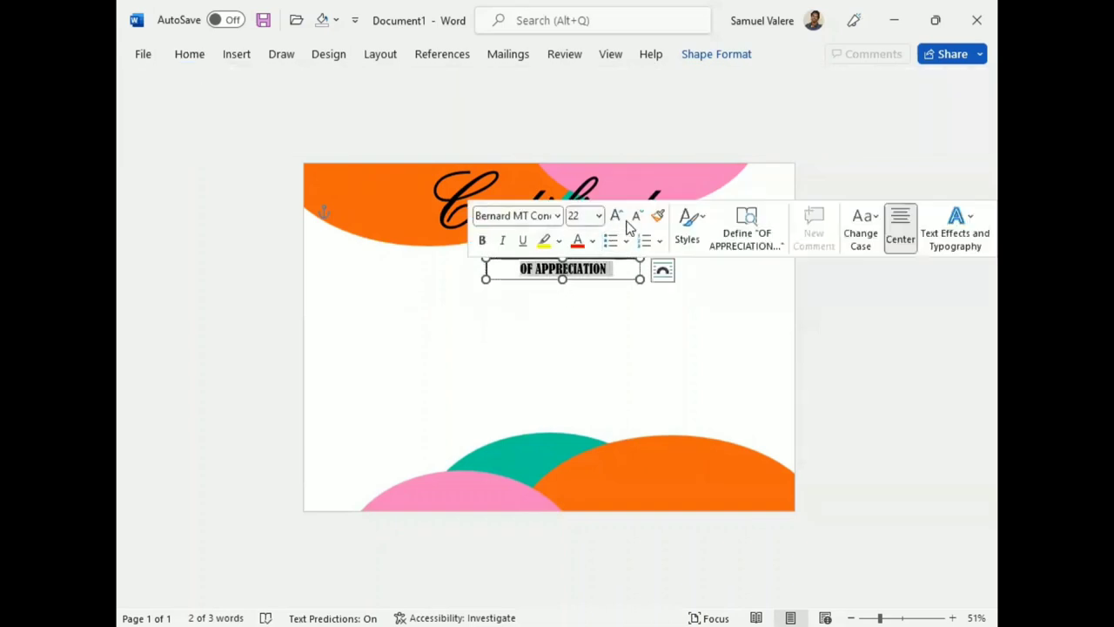
pyautogui.click(638, 216)
# Step: Give the subtitle expanded character spacing in the Font dialog
pyautogui.click(192, 55)
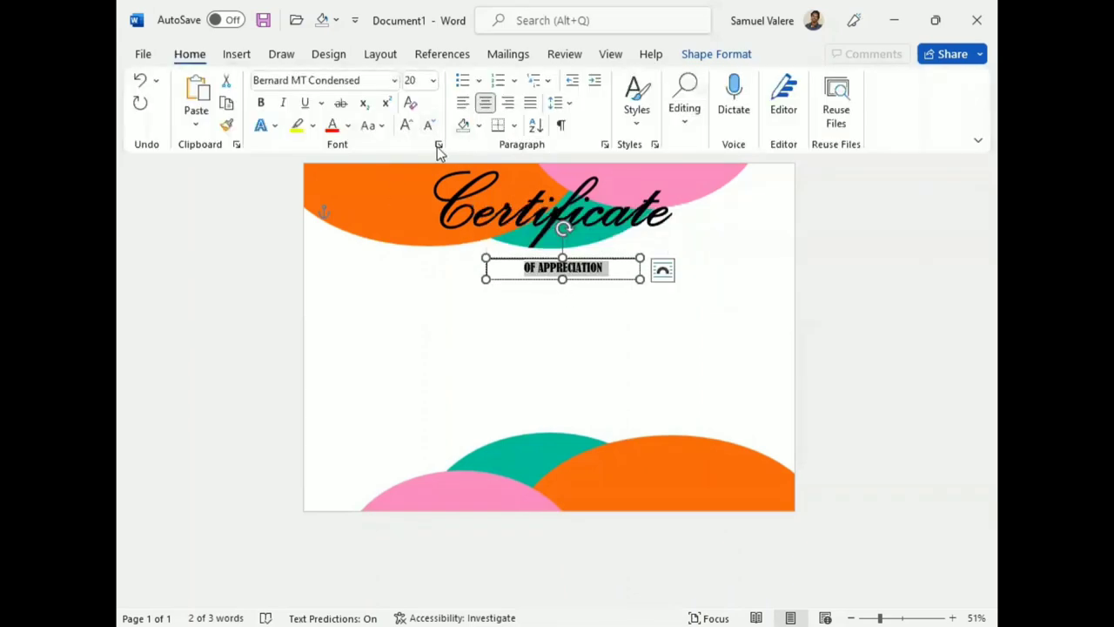
pyautogui.click(439, 143)
pyautogui.click(563, 187)
pyautogui.click(470, 212)
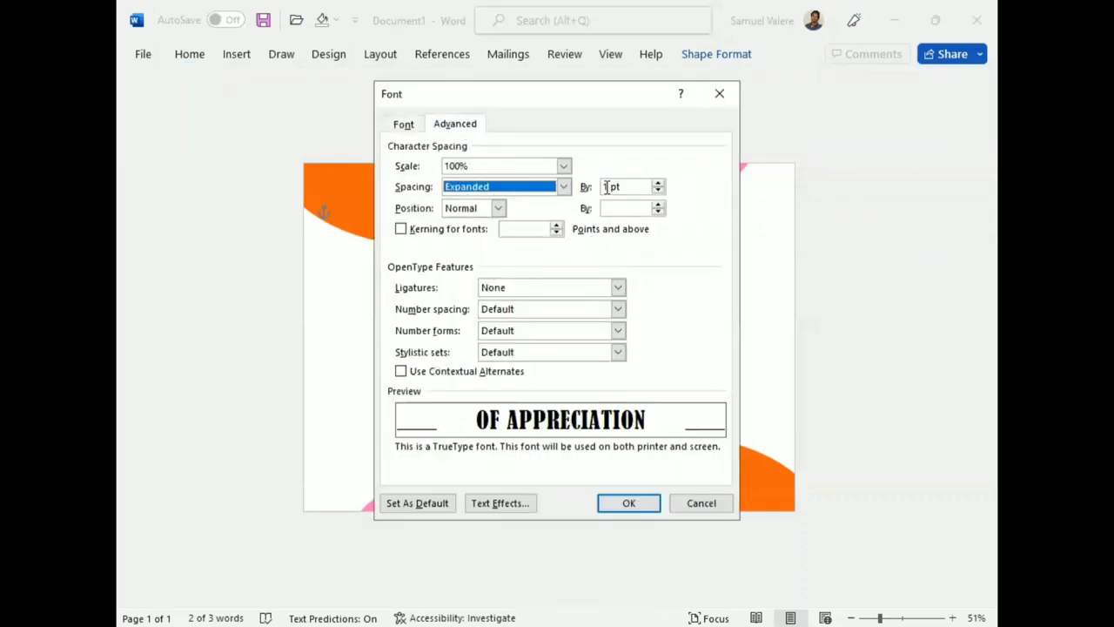
pyautogui.press('Return')
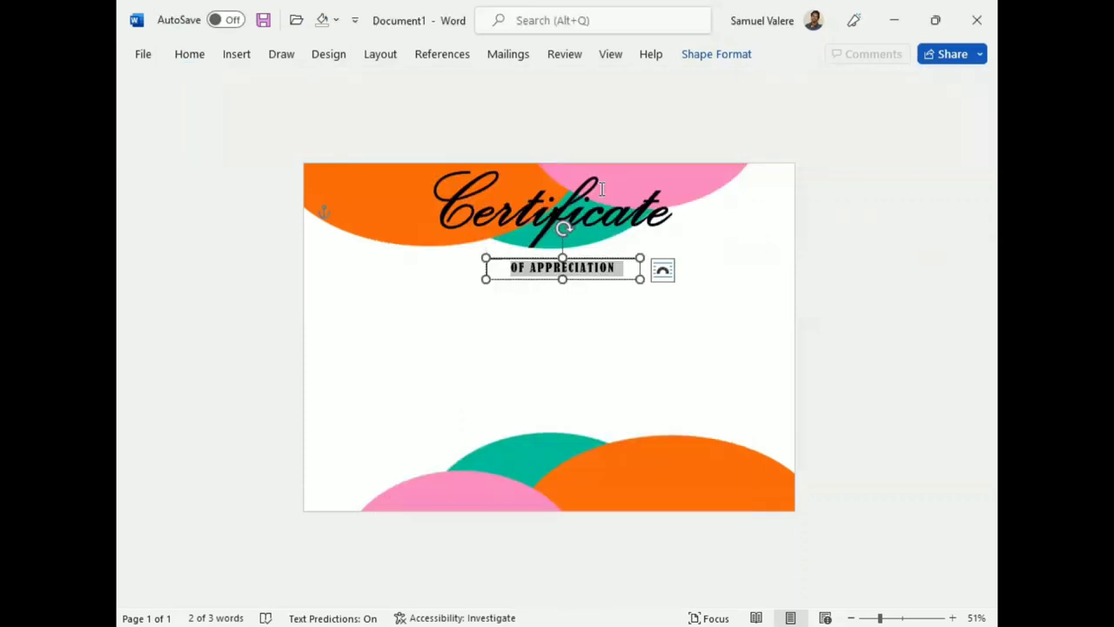
# Step: Remove the subtitle box's background fill and border
pyautogui.click(715, 54)
pyautogui.click(406, 80)
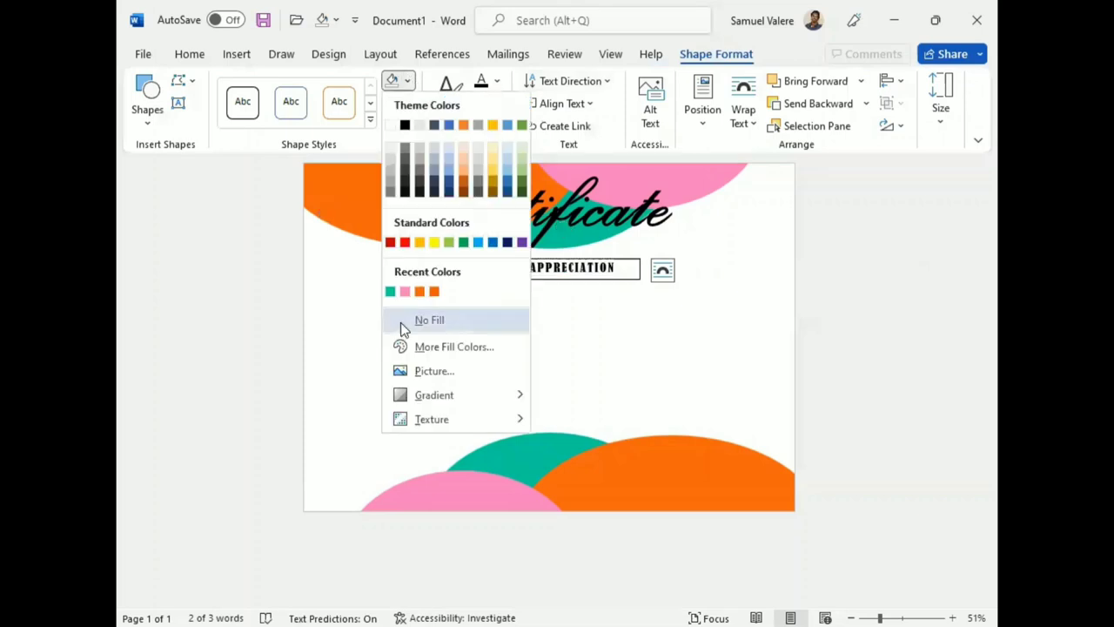
pyautogui.click(403, 323)
pyautogui.click(405, 104)
pyautogui.click(406, 342)
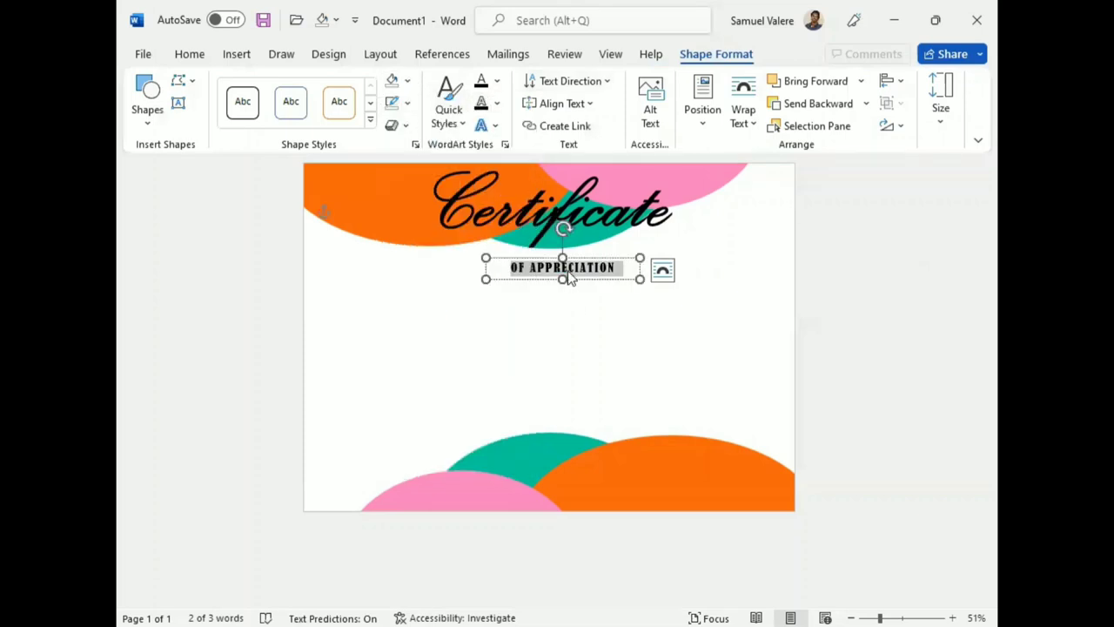
pyautogui.click(550, 281)
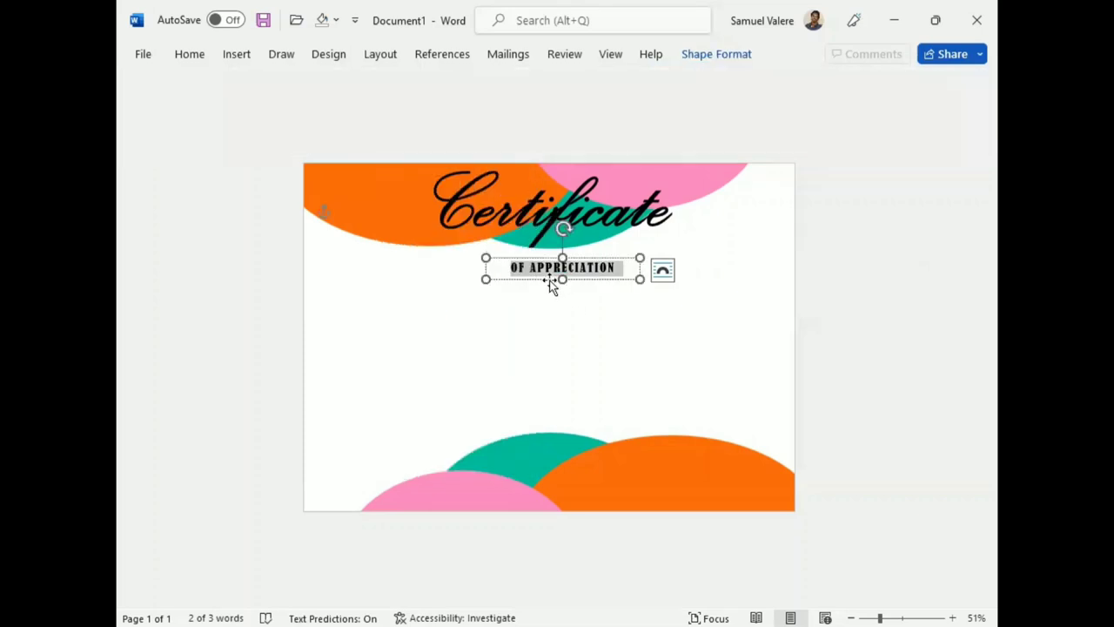
pyautogui.click(587, 240)
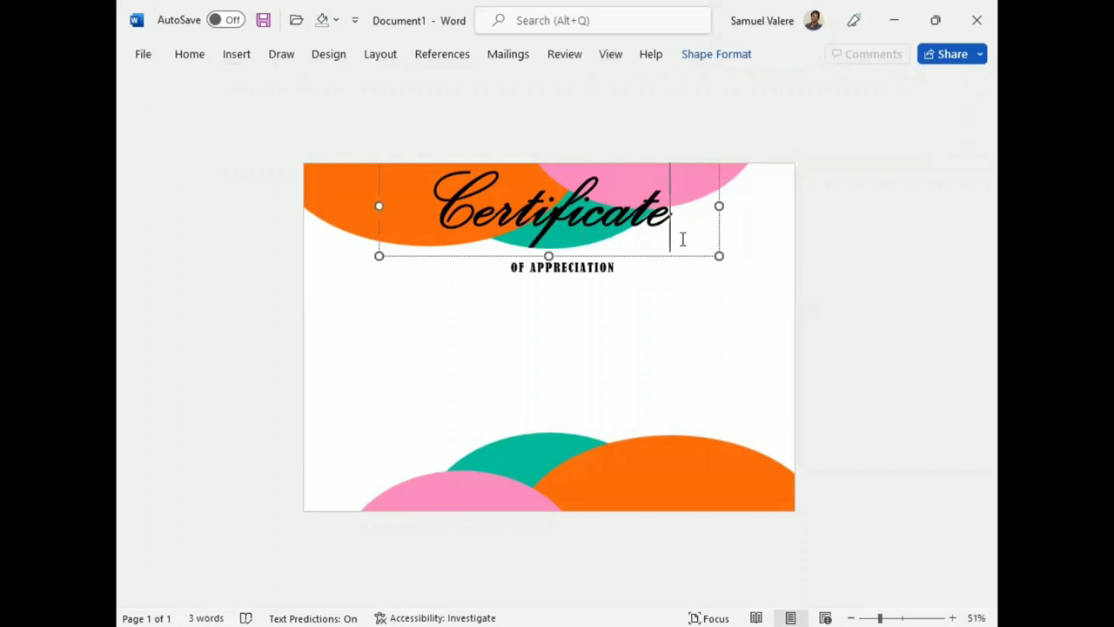
# Step: Shorten the Certificate title box and move the OF APPRECIATION subtitle up under it
pyautogui.moveTo(548, 256); pyautogui.dragTo(549, 250)
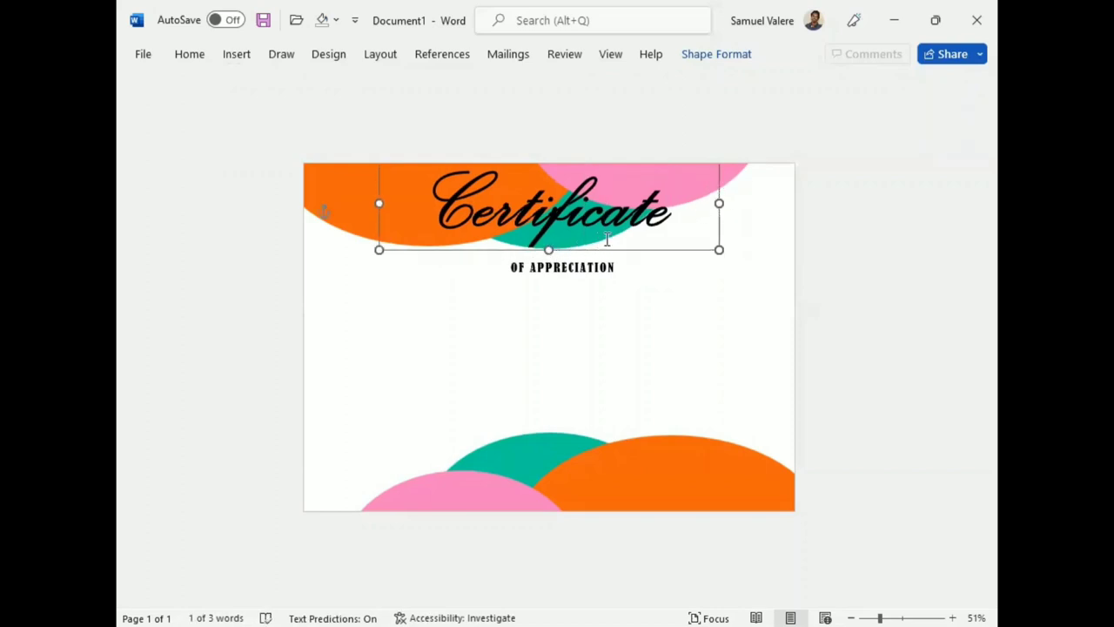
pyautogui.click(546, 267)
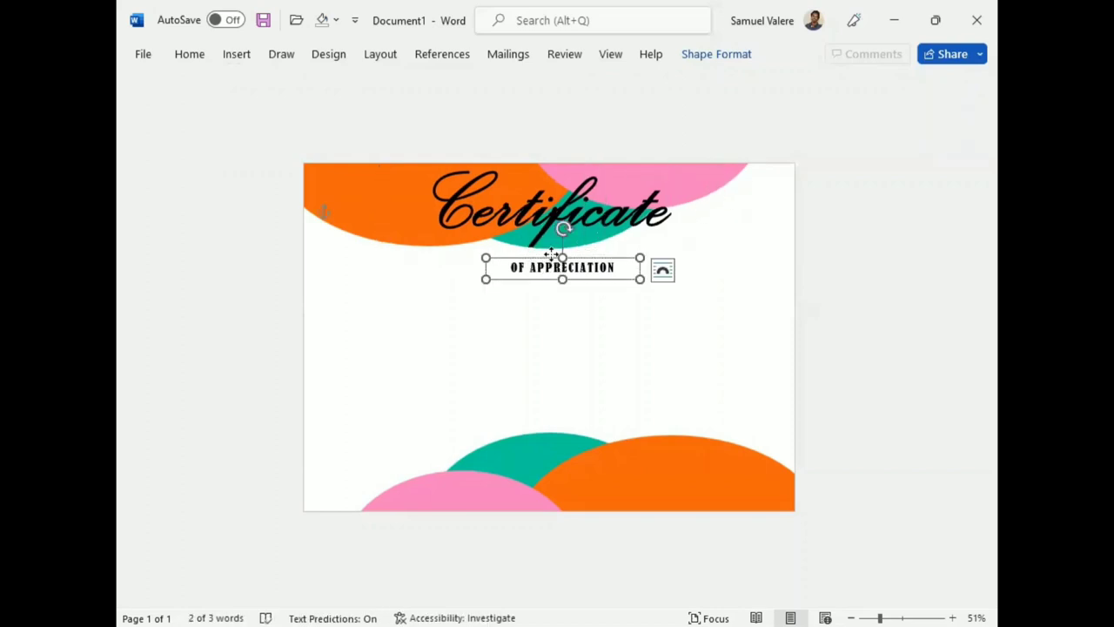
pyautogui.moveTo(551, 256); pyautogui.dragTo(528, 247)
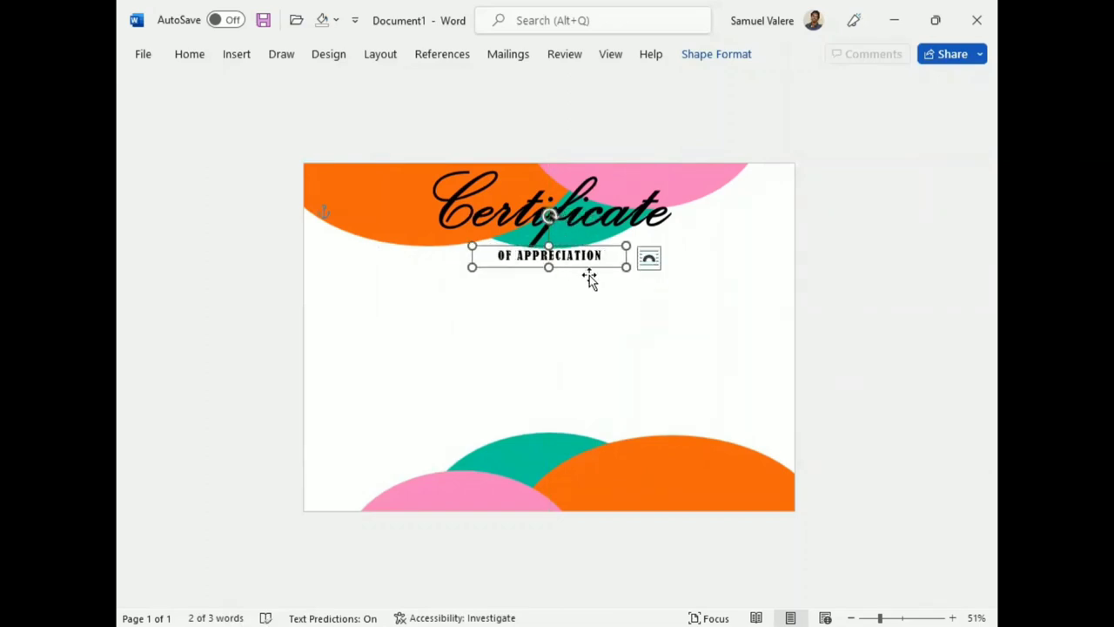
pyautogui.press('Down')
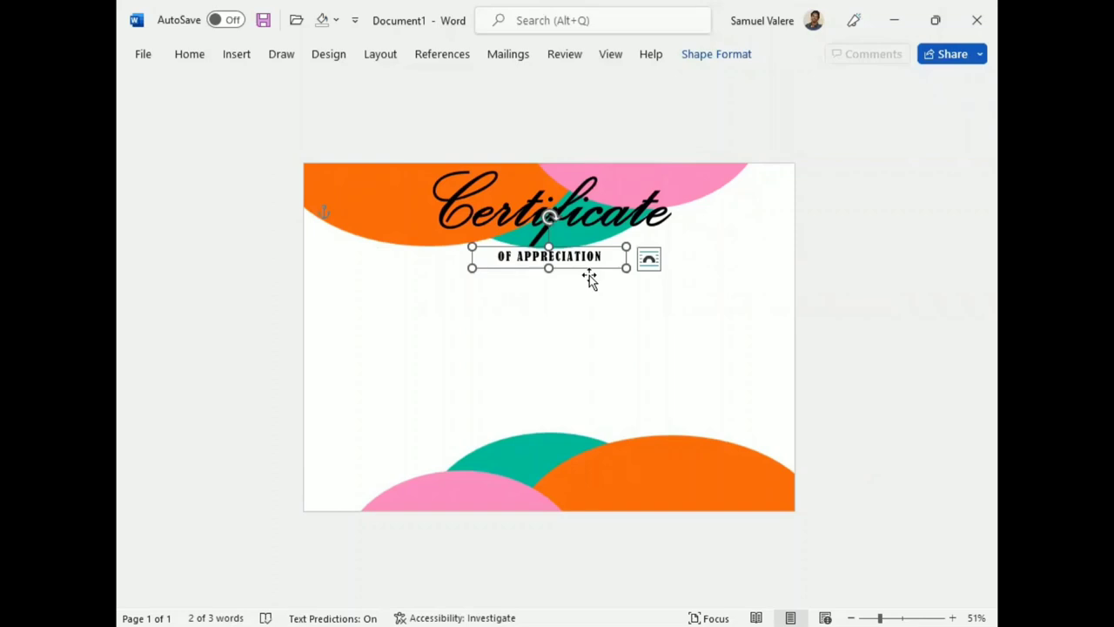
pyautogui.click(715, 180)
pyautogui.click(719, 180)
pyautogui.click(719, 180)
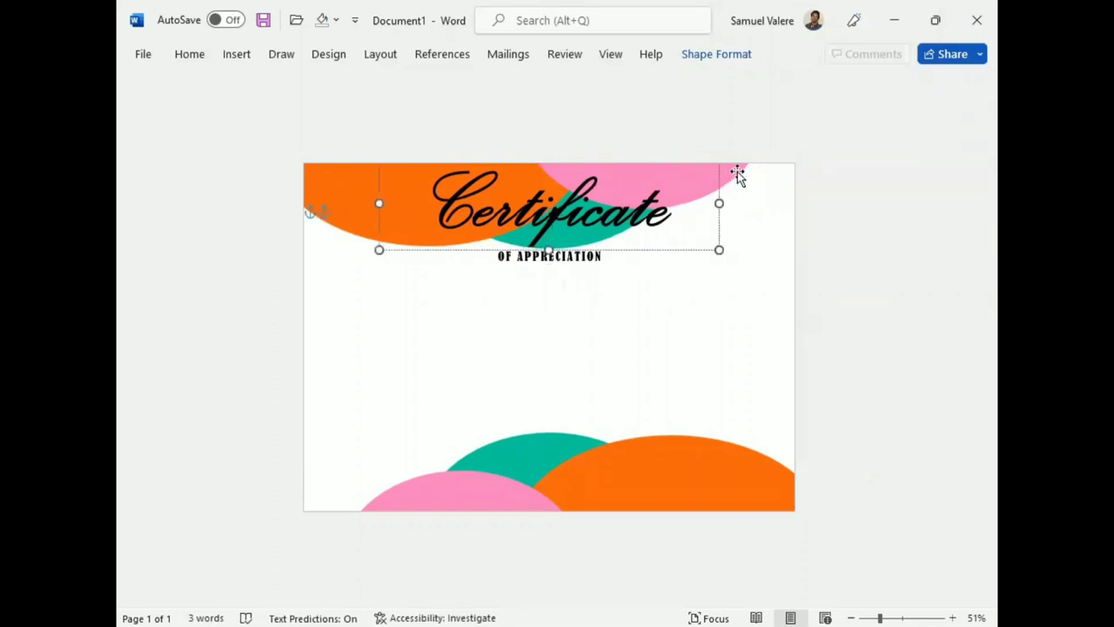
pyautogui.moveTo(548, 250)
pyautogui.mouseDown()
pyautogui.moveTo(562, 231)
pyautogui.moveTo(549, 267)
pyautogui.mouseUp()
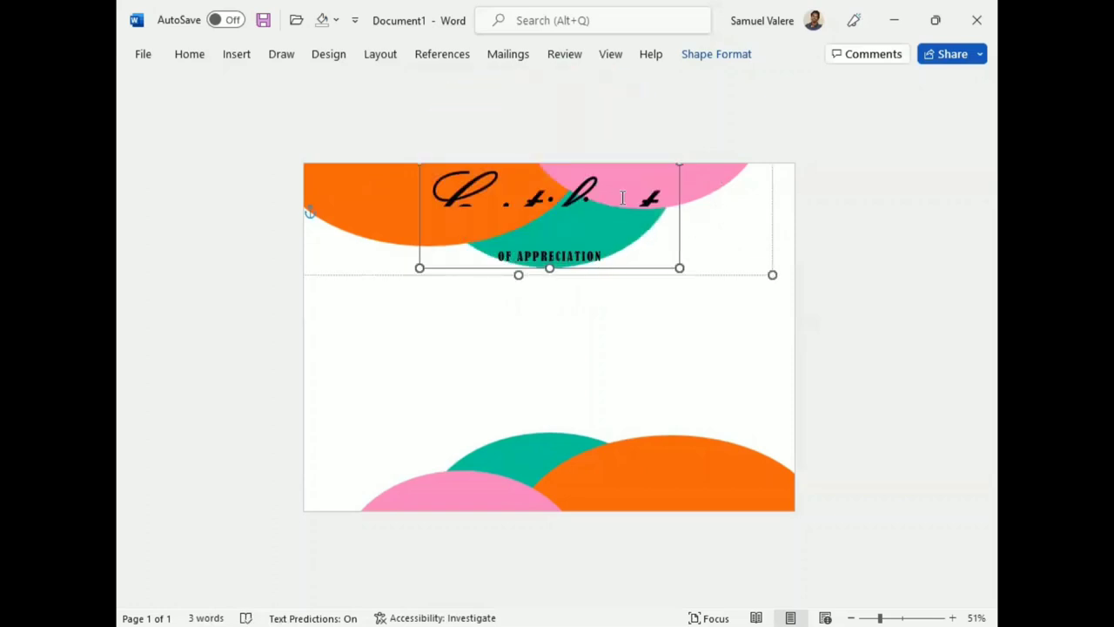
pyautogui.click(561, 261)
pyautogui.moveTo(593, 273); pyautogui.dragTo(592, 269)
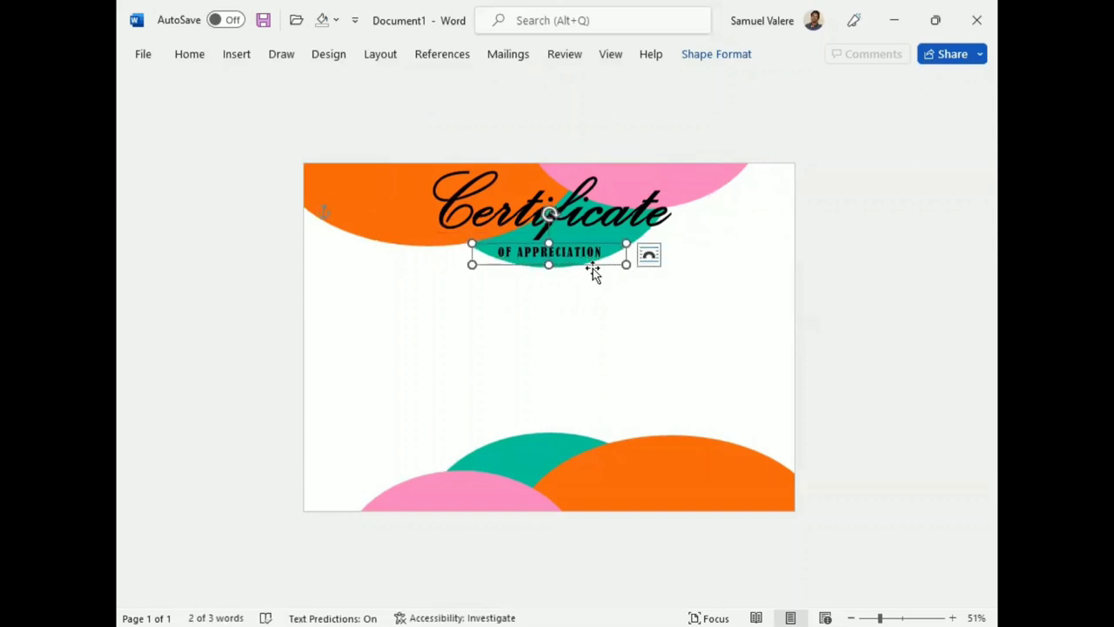
# Step: Reposition the bottom orange and teal circles slightly lower
pyautogui.click(607, 461)
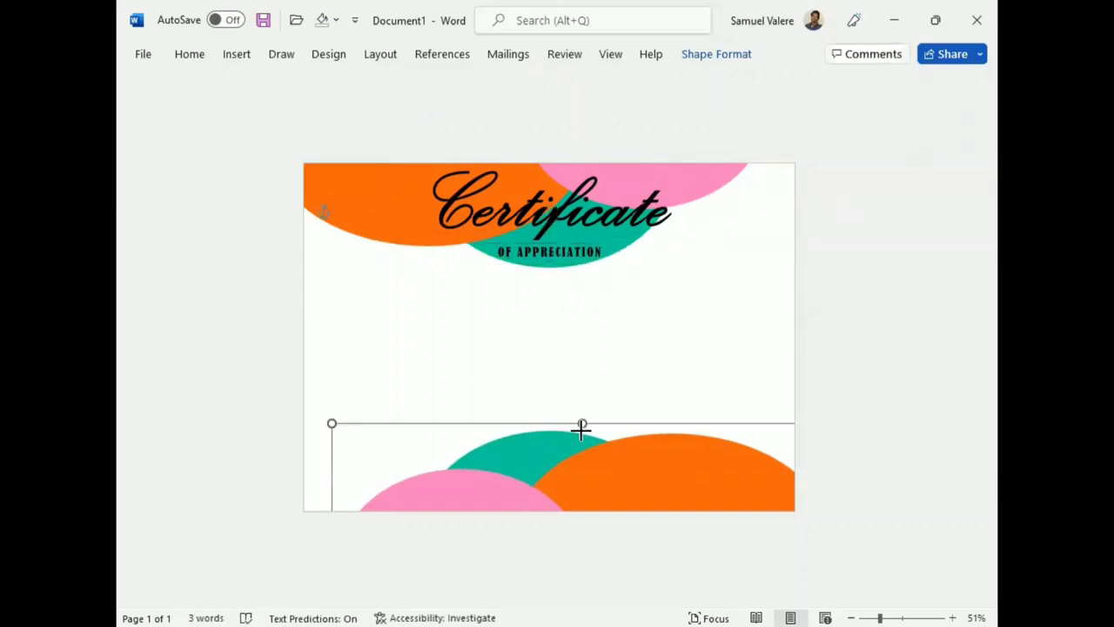
pyautogui.click(669, 442)
pyautogui.moveTo(673, 437); pyautogui.dragTo(673, 442)
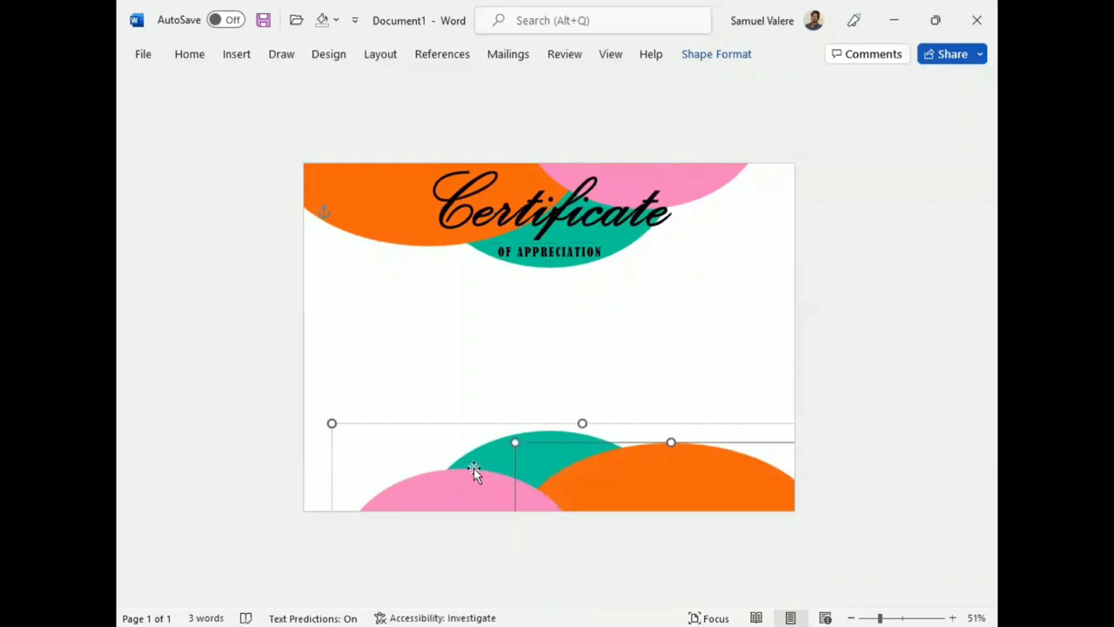
pyautogui.click(547, 435)
pyautogui.moveTo(547, 435)
pyautogui.mouseDown()
pyautogui.moveTo(454, 480)
pyautogui.moveTo(459, 473)
pyautogui.mouseUp()
pyautogui.click(498, 402)
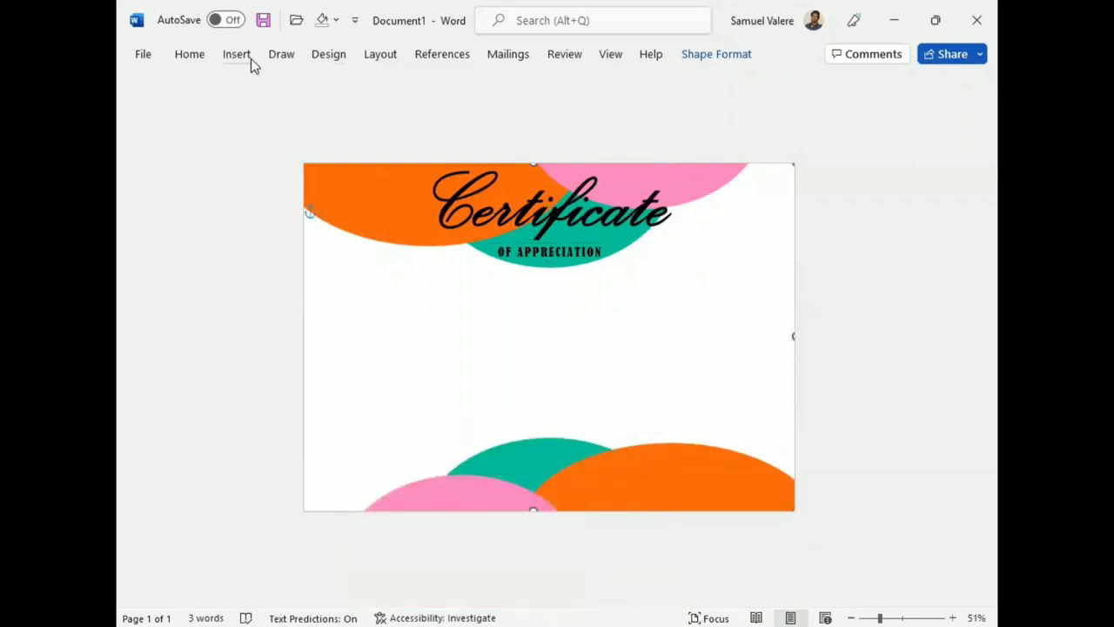
# Step: Draw a text box below OF APPRECIATION and type the presented-to line
pyautogui.click(716, 54)
pyautogui.click(181, 104)
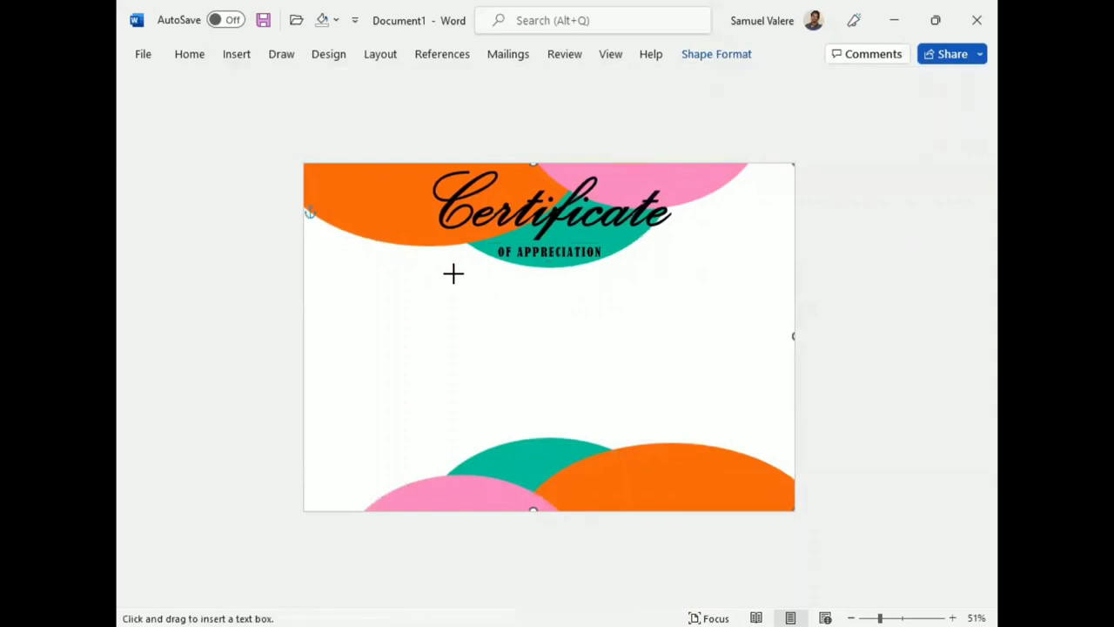
pyautogui.moveTo(454, 274); pyautogui.dragTo(701, 307)
pyautogui.moveTo(454, 289); pyautogui.dragTo(406, 290)
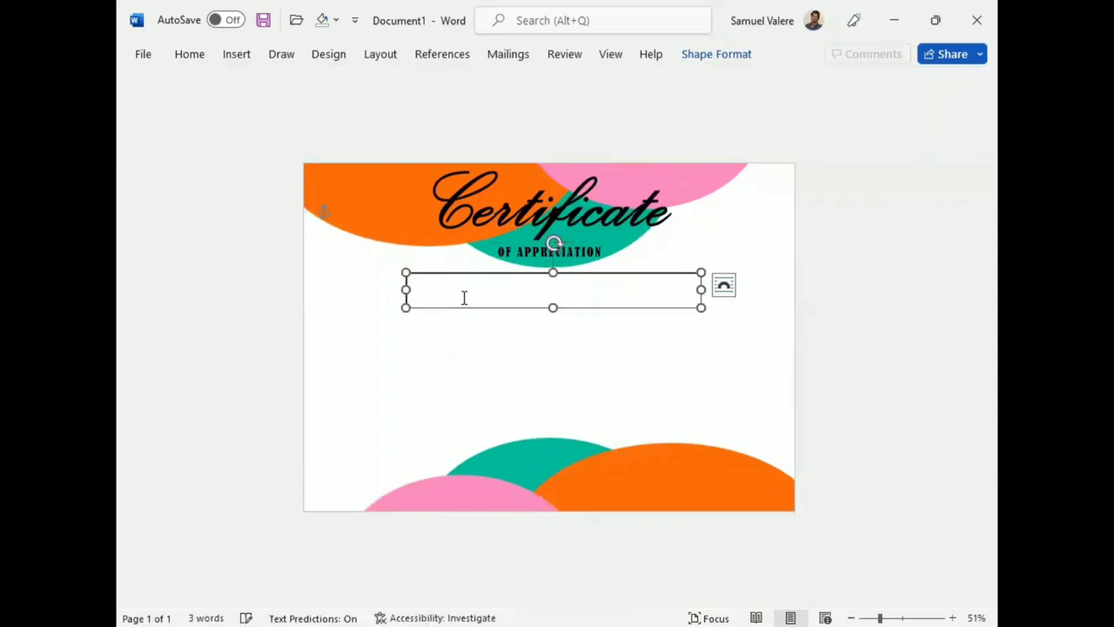
pyautogui.write('This Certificate Is Greatly Presented To')
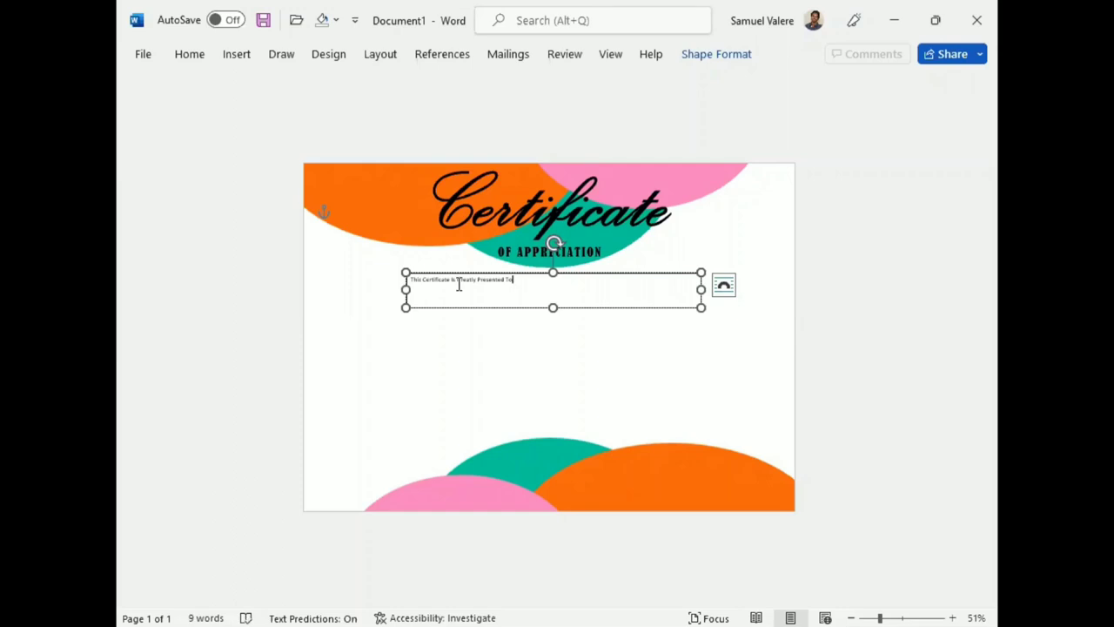
# Step: Center the line in uppercase, enlarge it, and set the font to Bernard MT Condensed
pyautogui.hotkey('ctrl', 'a')
pyautogui.click(189, 54)
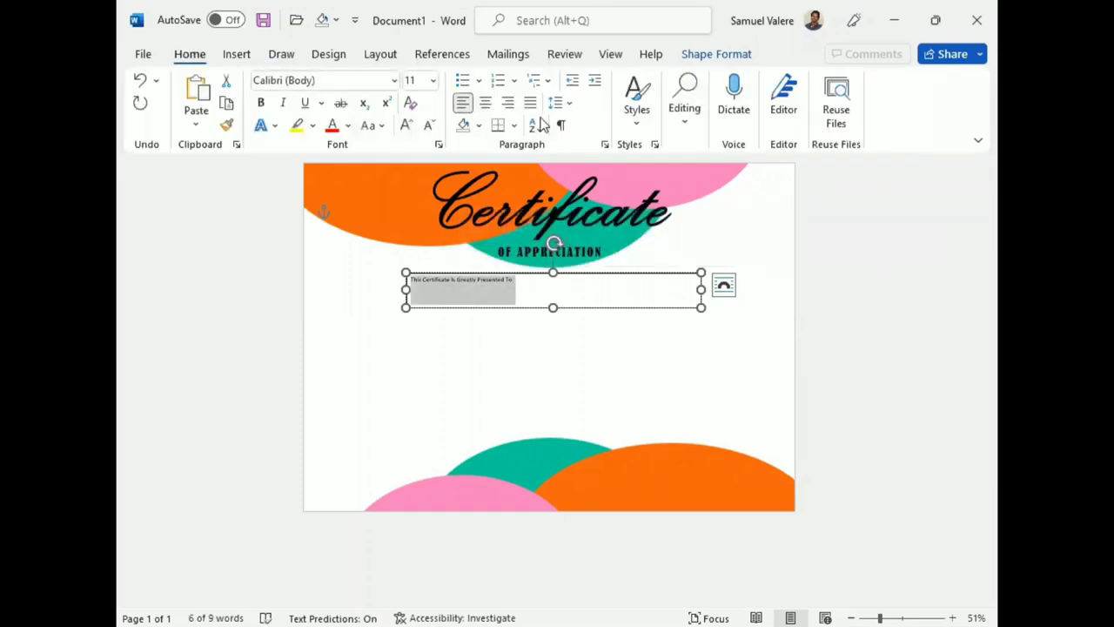
pyautogui.click(487, 104)
pyautogui.click(372, 125)
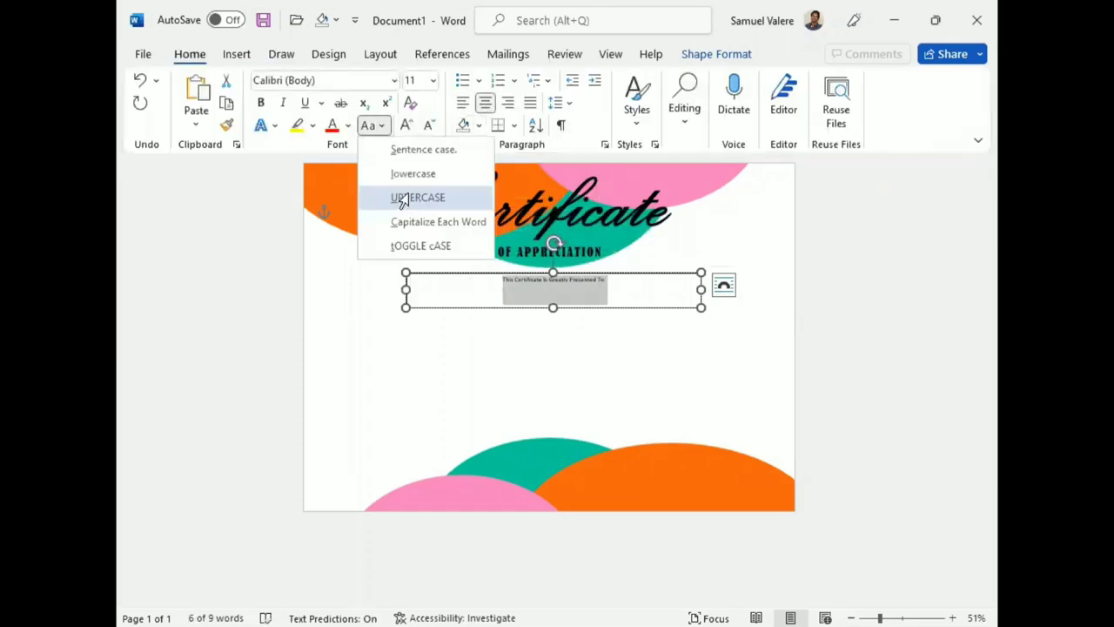
pyautogui.click(403, 198)
pyautogui.click(407, 125)
pyautogui.click(407, 125)
pyautogui.click(407, 125)
pyautogui.click(406, 125)
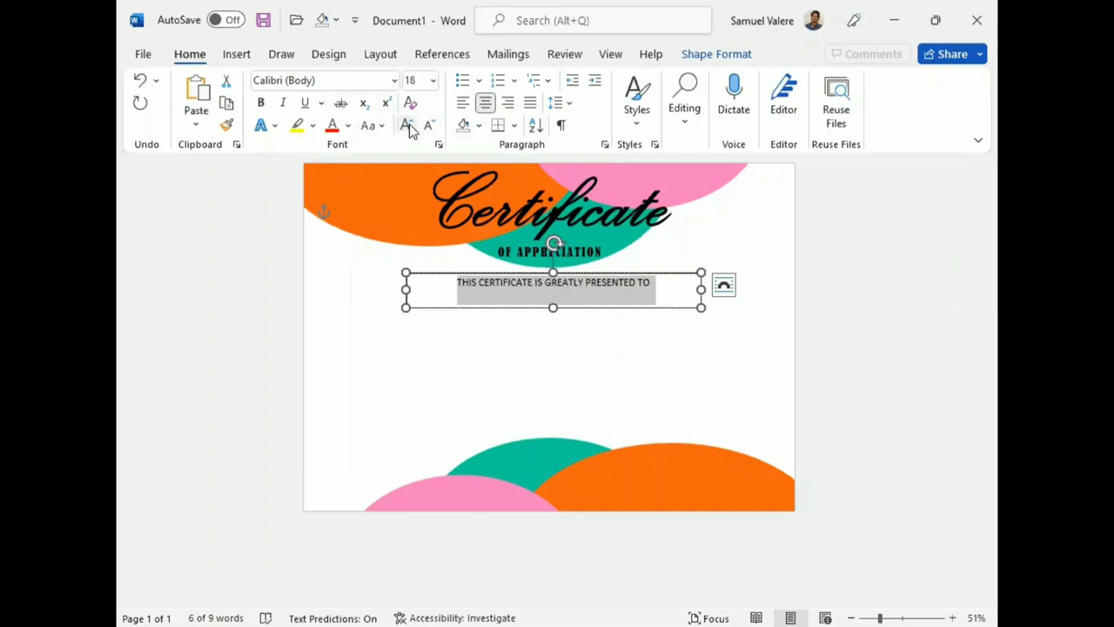
pyautogui.click(407, 125)
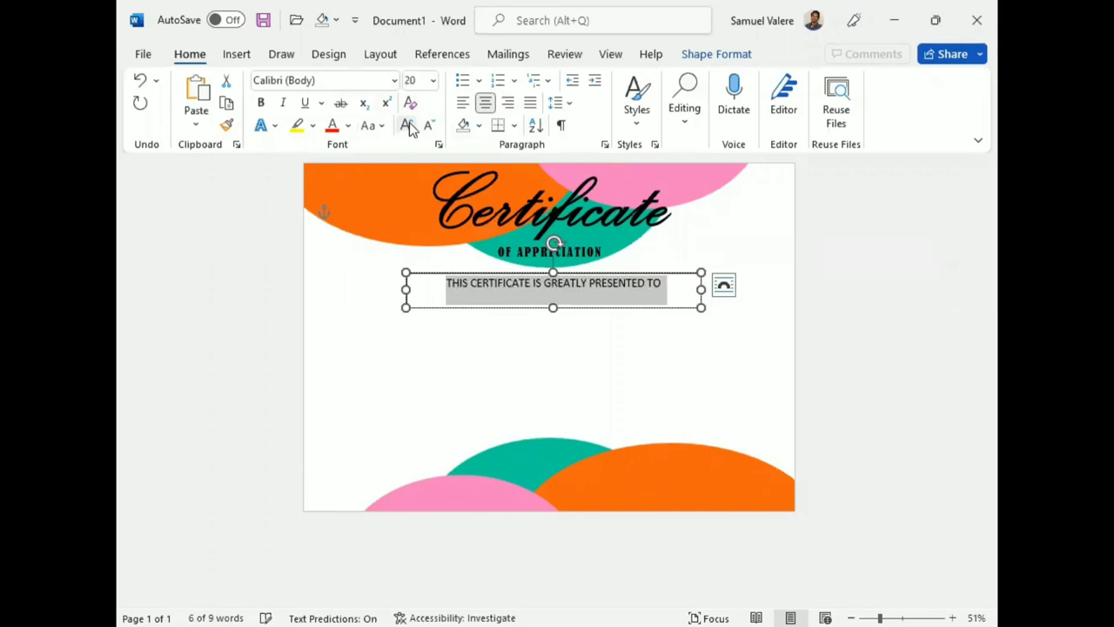
pyautogui.click(362, 80)
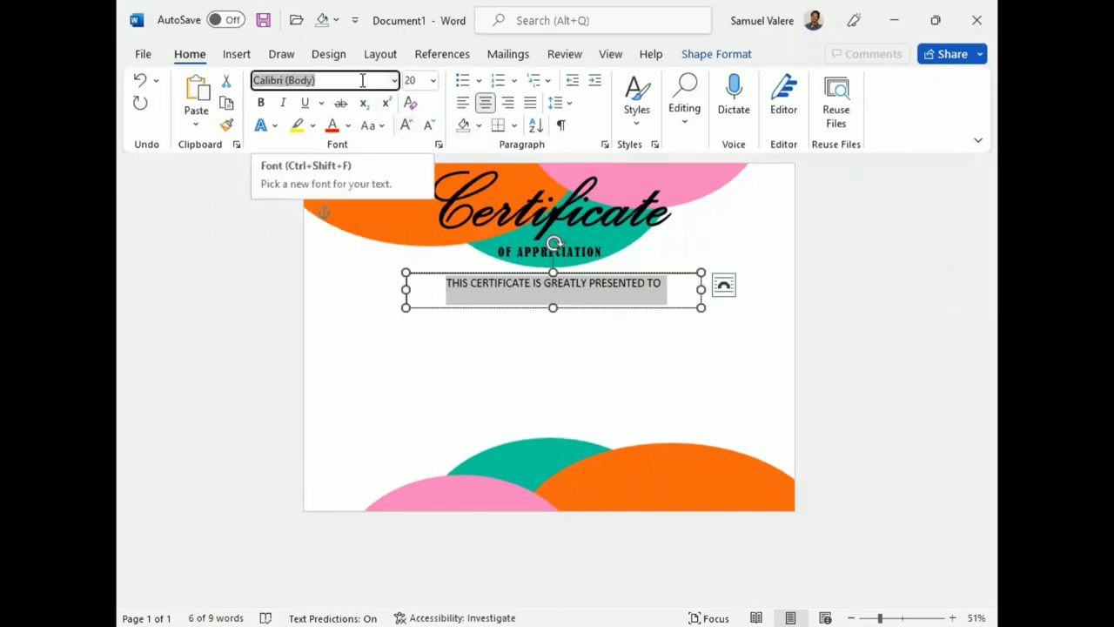
pyautogui.write('Bernard MT Condensed')
pyautogui.press('Return')
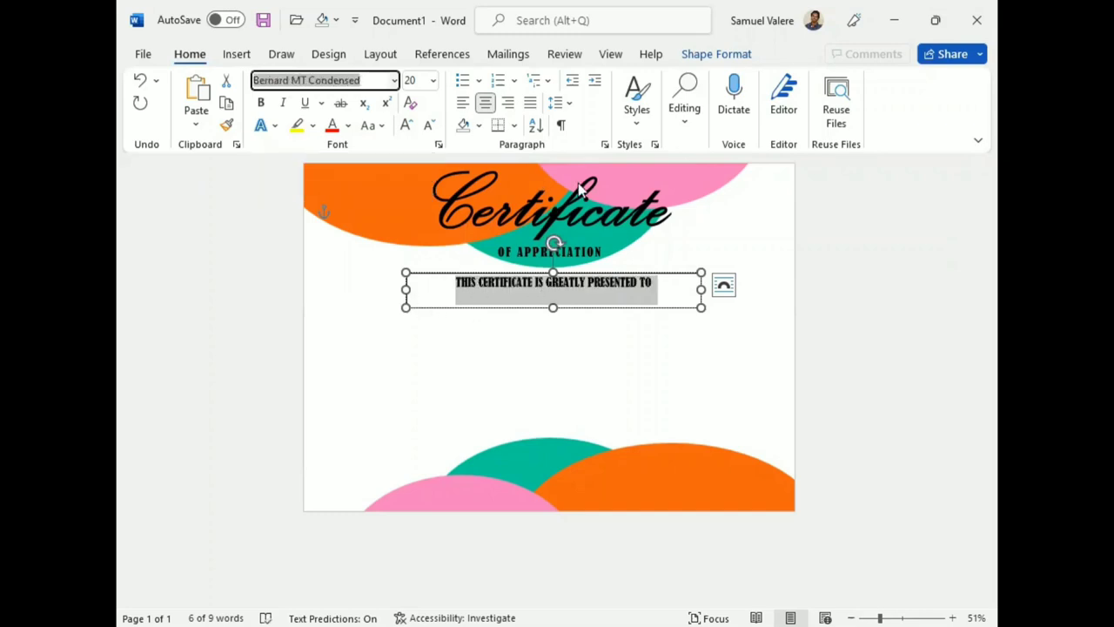
# Step: Set the line's character spacing to Expanded
pyautogui.click(439, 145)
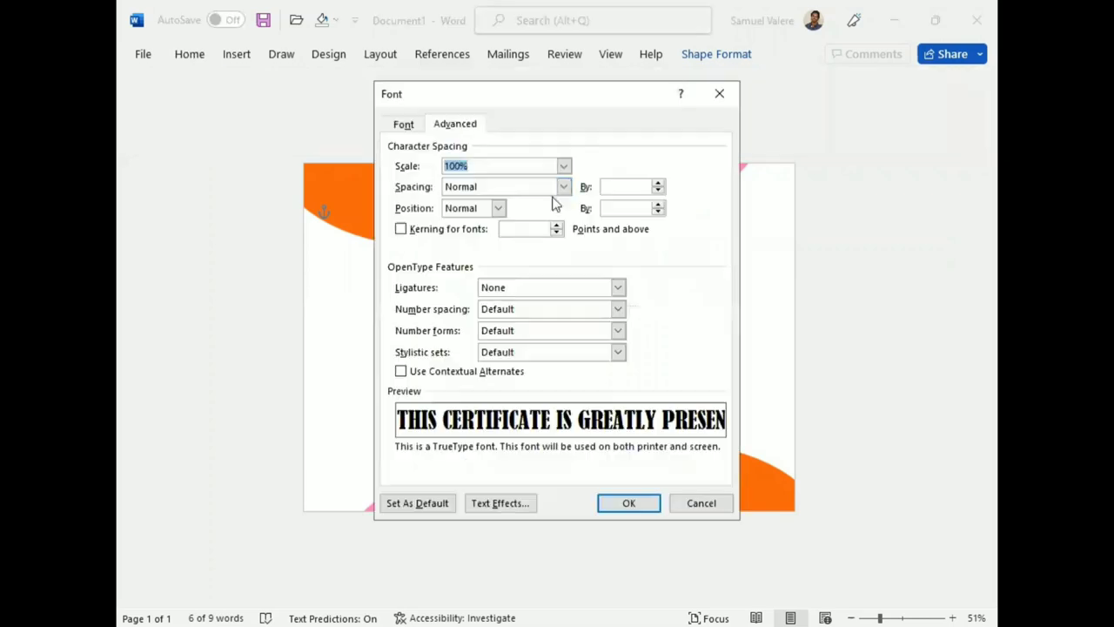
pyautogui.click(563, 186)
pyautogui.click(505, 211)
pyautogui.click(601, 186)
pyautogui.write('3')
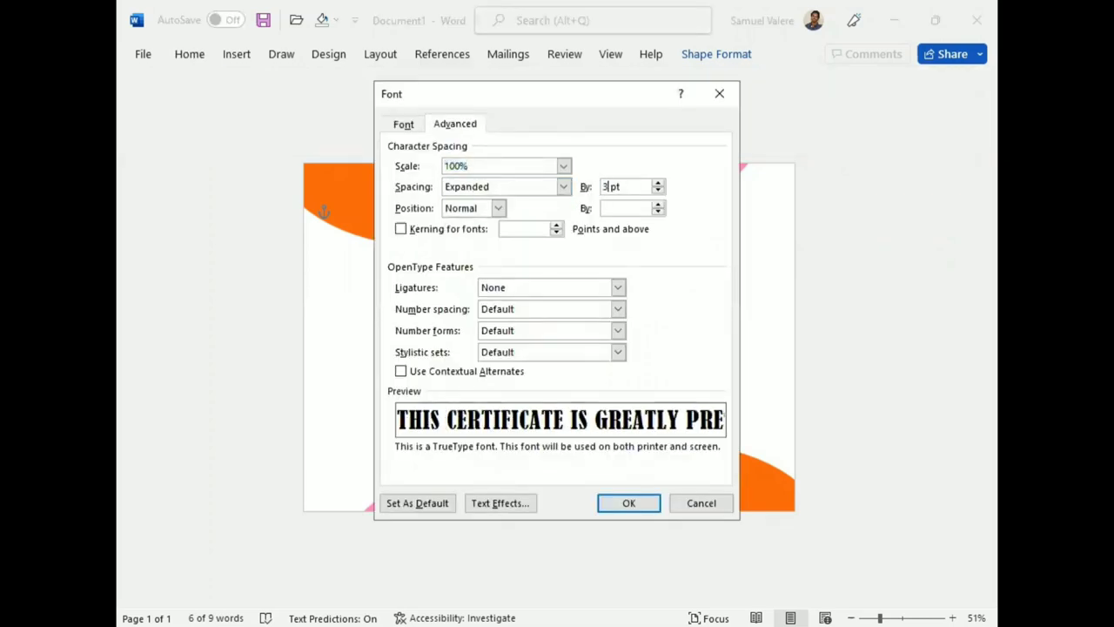
pyautogui.press('Return')
# Step: Shorten the box, remove its fill and border, and center it on the page
pyautogui.moveTo(554, 306); pyautogui.dragTo(553, 293)
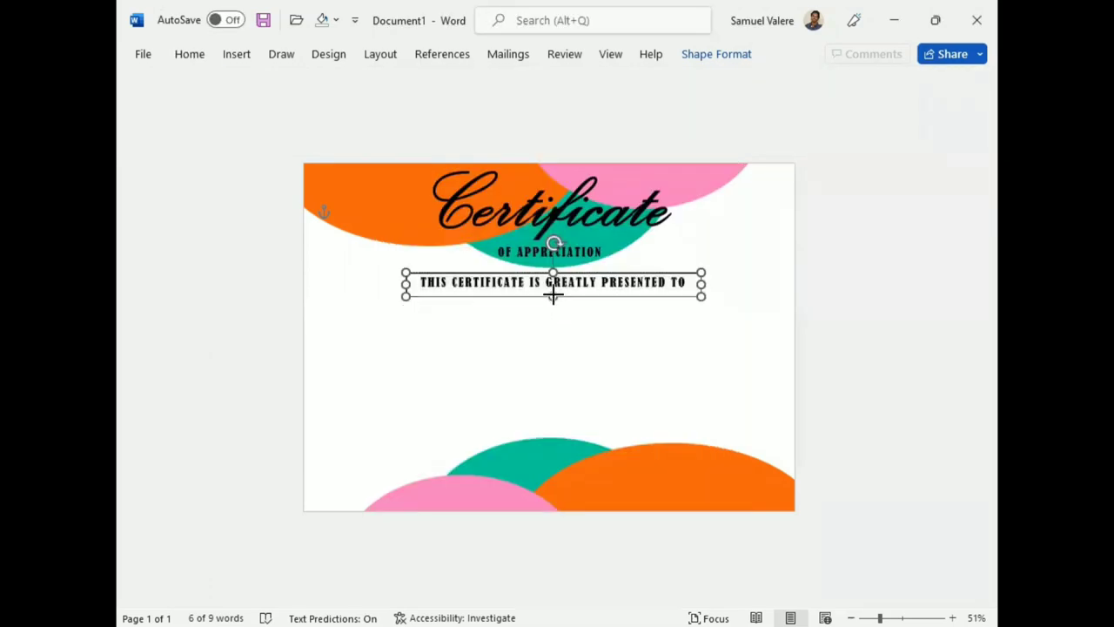
pyautogui.click(716, 53)
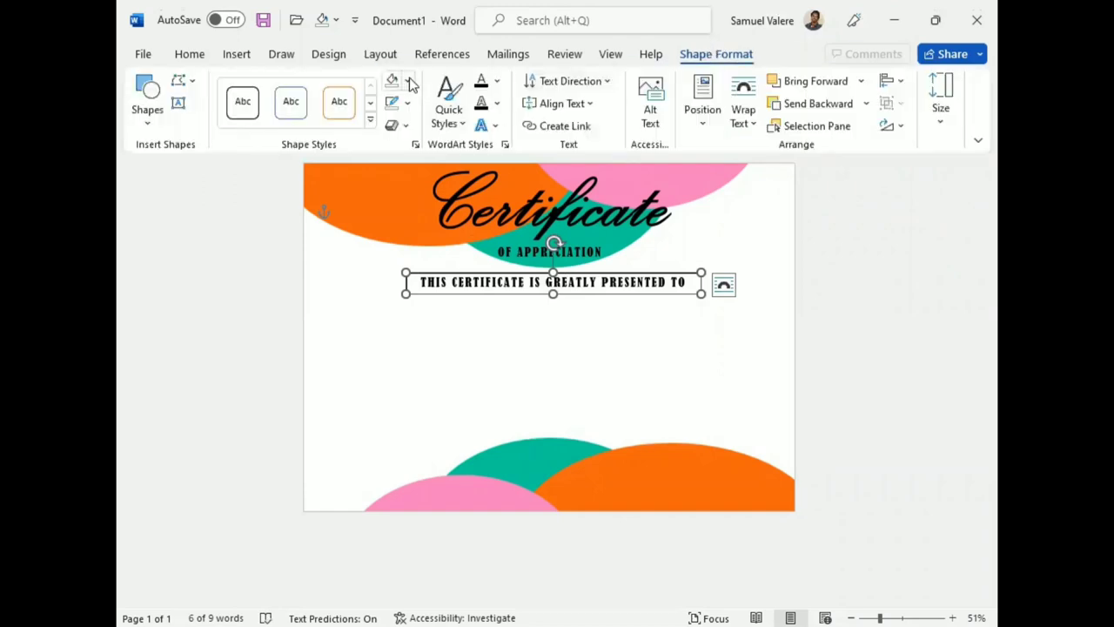
pyautogui.click(407, 80)
pyautogui.click(402, 318)
pyautogui.click(409, 105)
pyautogui.click(400, 342)
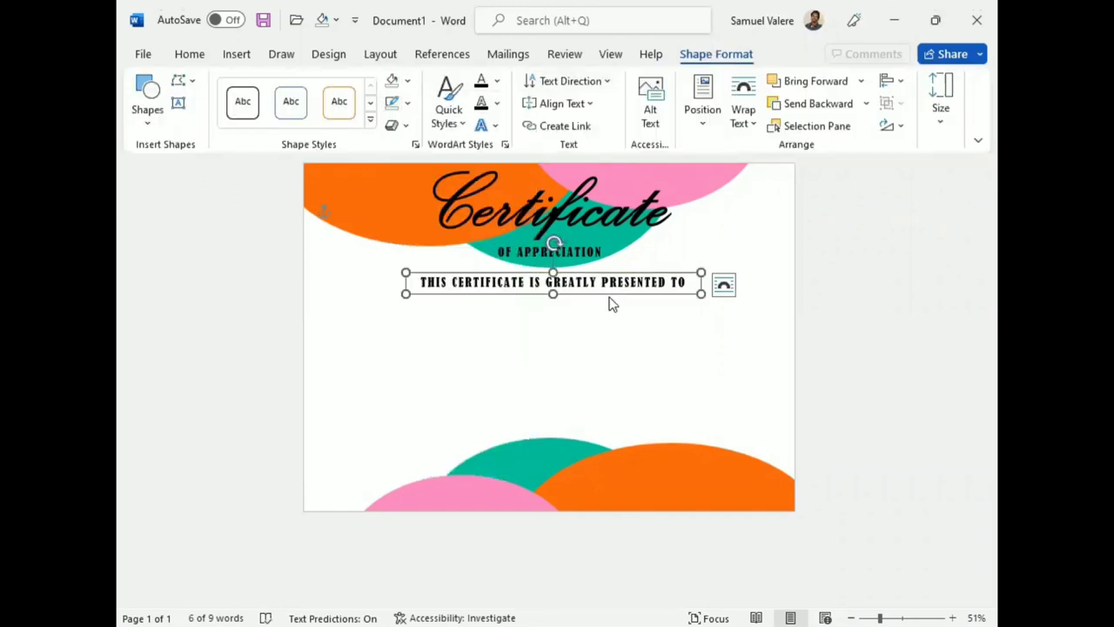
pyautogui.moveTo(579, 292); pyautogui.dragTo(560, 297)
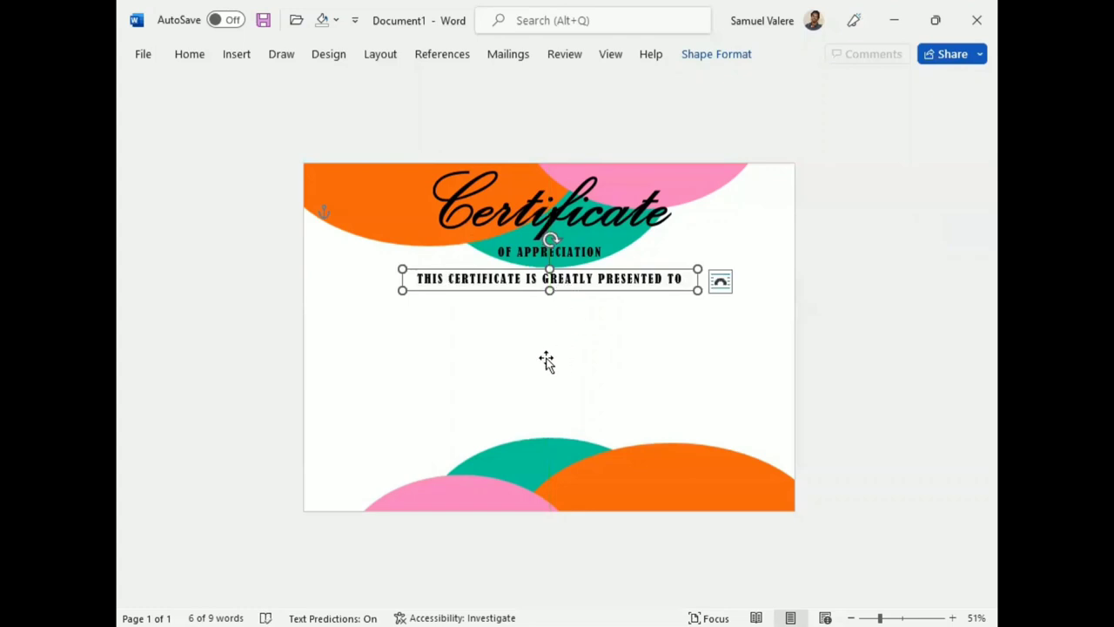
pyautogui.click(716, 54)
pyautogui.click(183, 101)
# Step: Draw a text box below the presented-to line with the recipient's name, centered in Vivaldi
pyautogui.moveTo(436, 311); pyautogui.dragTo(684, 386)
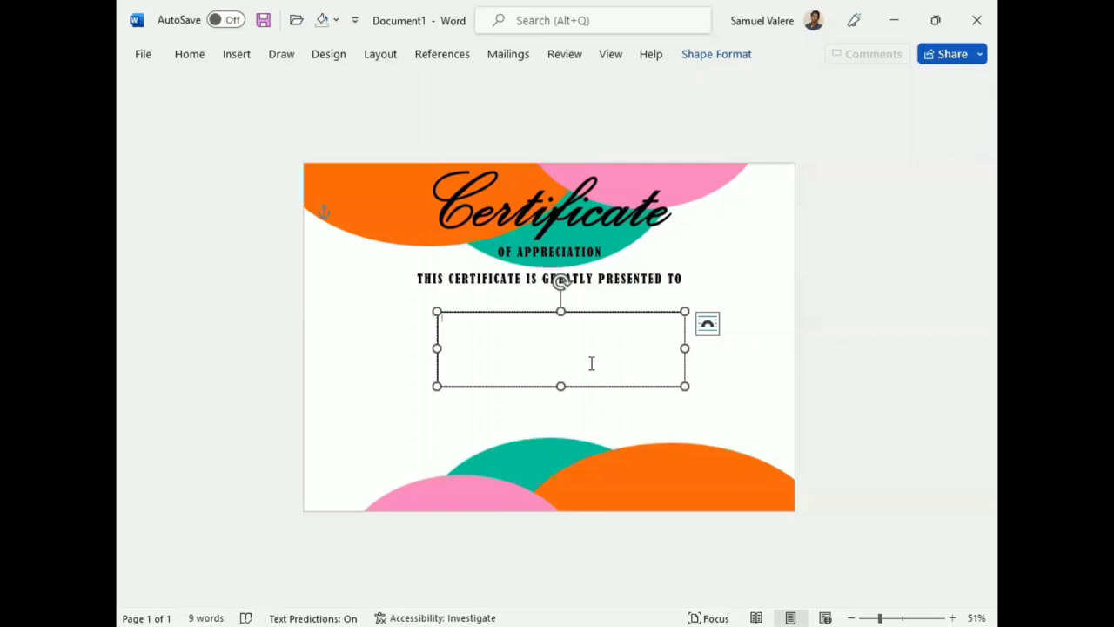
pyautogui.write('J')
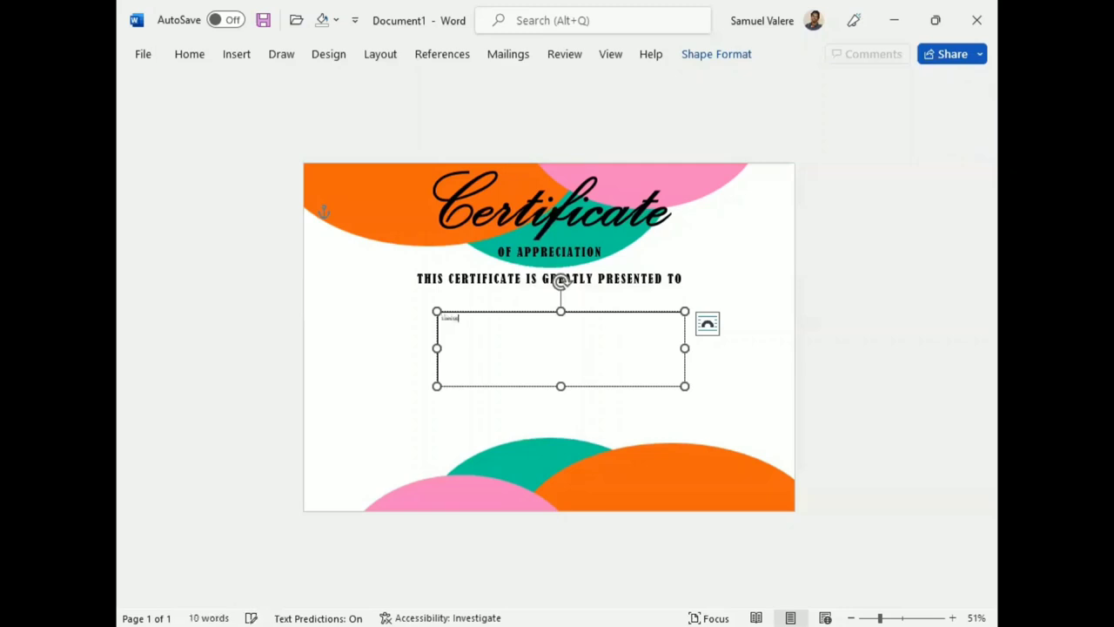
pyautogui.hotkey('ctrl', 'a')
pyautogui.click(189, 54)
pyautogui.click(485, 102)
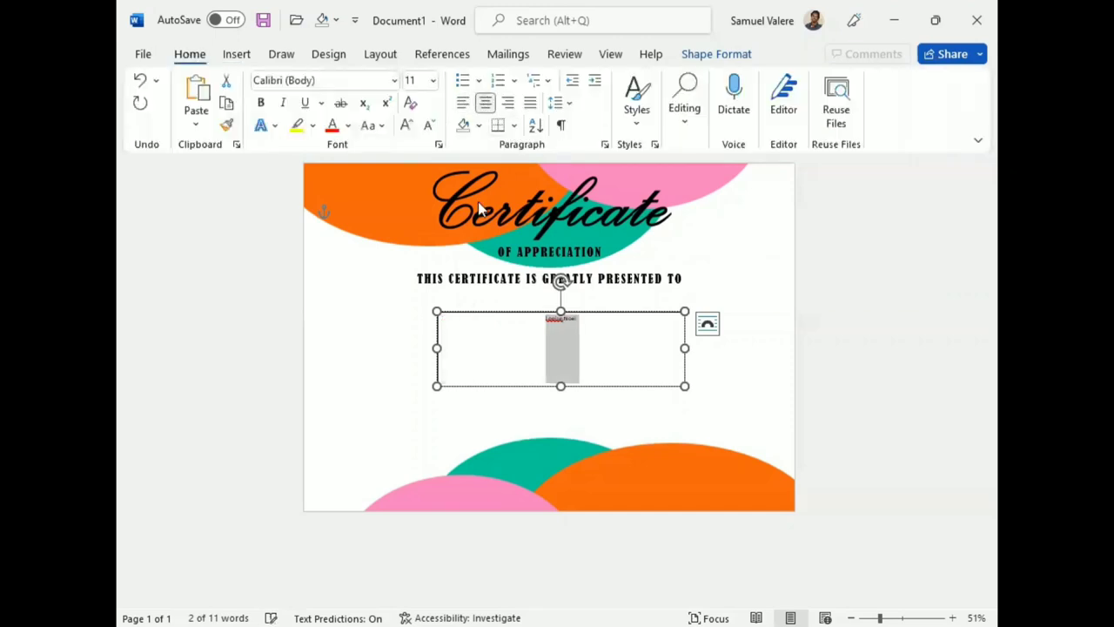
pyautogui.click(406, 124)
pyautogui.click(406, 125)
pyautogui.click(406, 125)
pyautogui.click(342, 80)
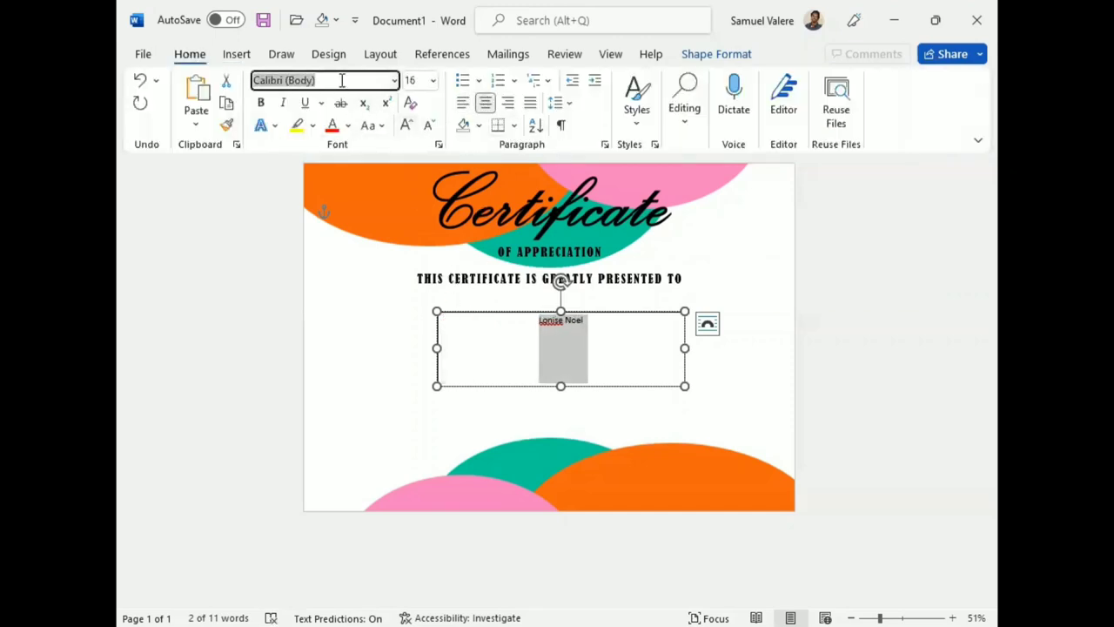
pyautogui.write('Vivaldi')
pyautogui.press('Return')
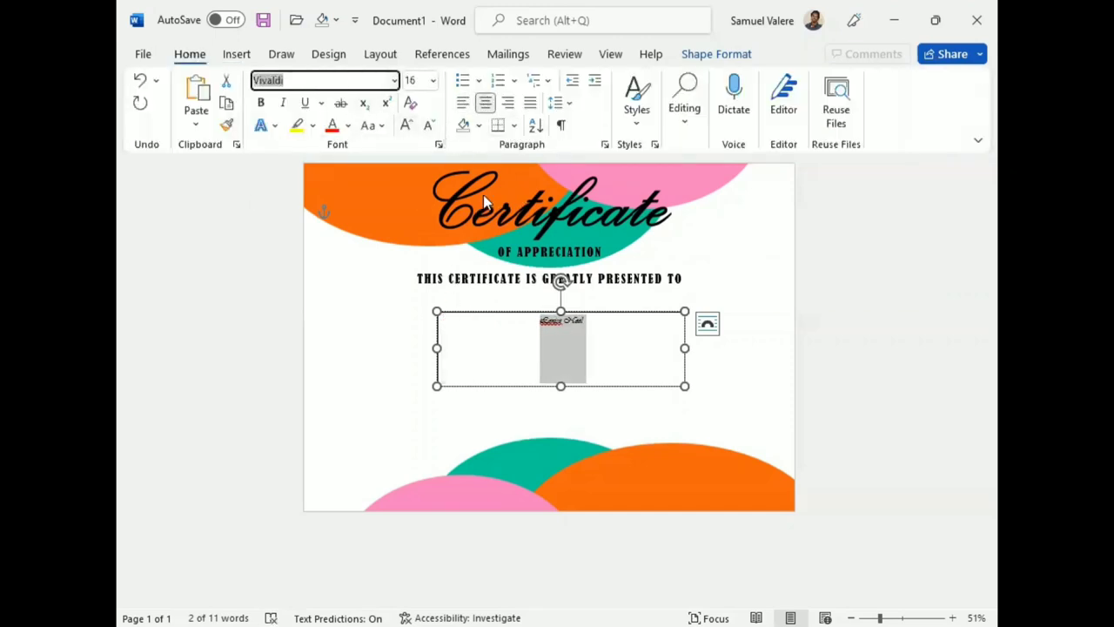
# Step: Enlarge the name to size 80, widen its box to fit, and ignore the spelling flag
pyautogui.click(405, 125)
pyautogui.click(406, 124)
pyautogui.click(406, 125)
pyautogui.click(406, 125)
pyautogui.click(406, 124)
pyautogui.click(405, 124)
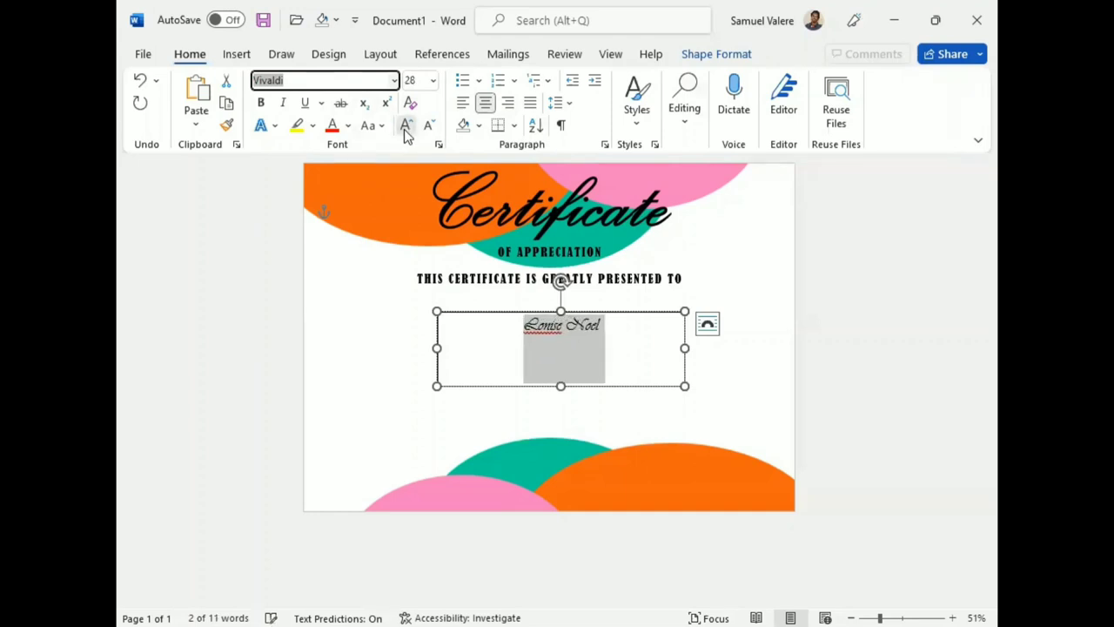
pyautogui.click(405, 124)
pyautogui.click(405, 124)
pyautogui.click(405, 124)
pyautogui.click(405, 124)
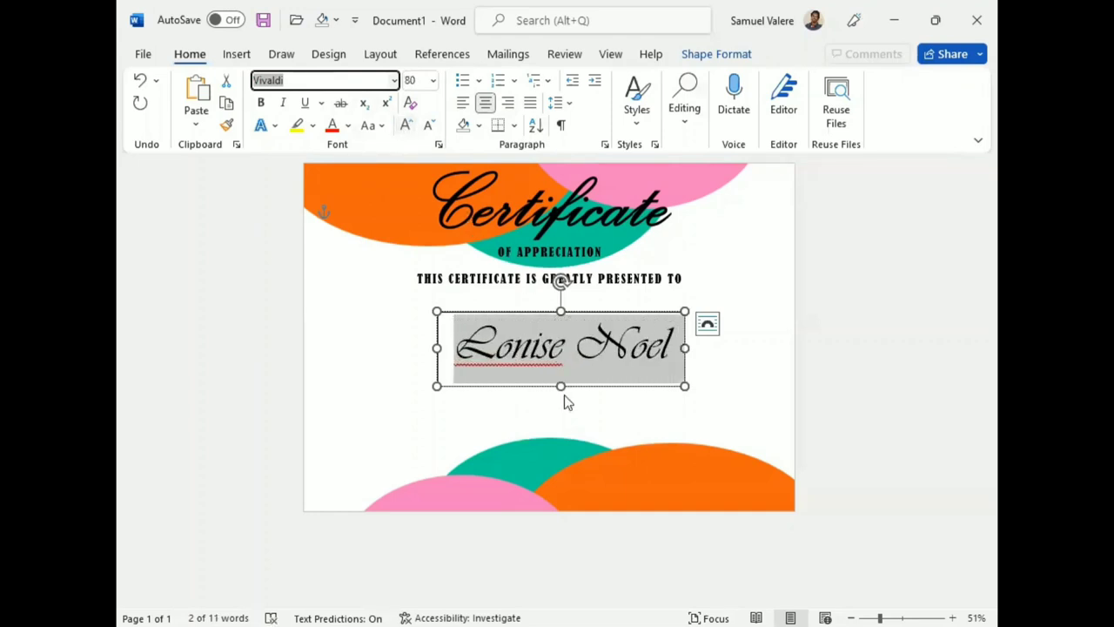
pyautogui.click(406, 124)
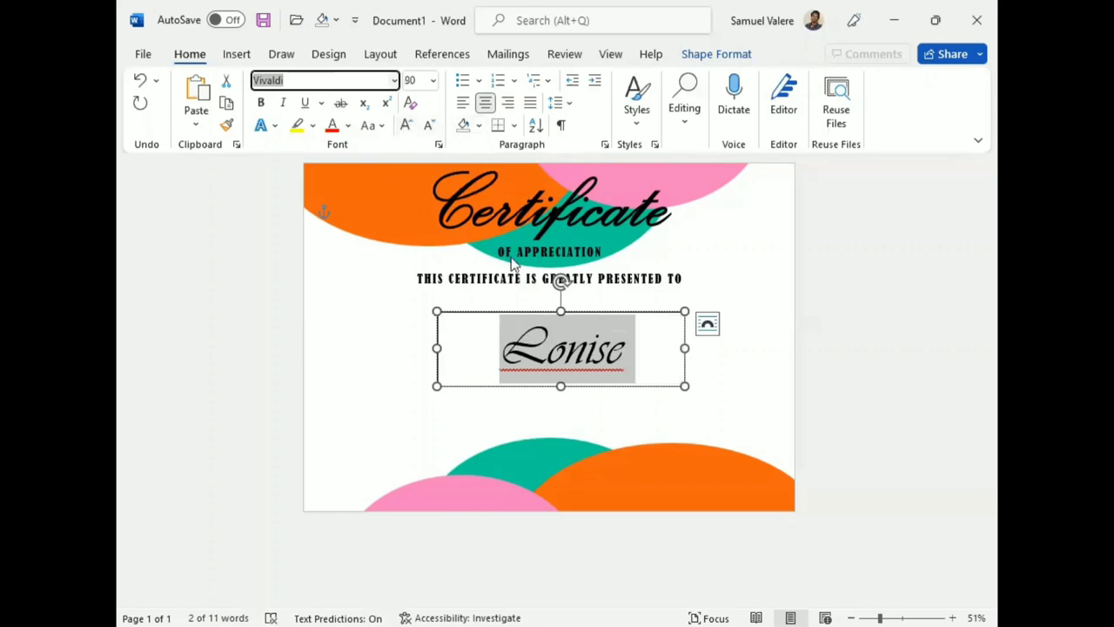
pyautogui.moveTo(437, 349); pyautogui.dragTo(408, 346)
pyautogui.moveTo(547, 385); pyautogui.dragTo(546, 379)
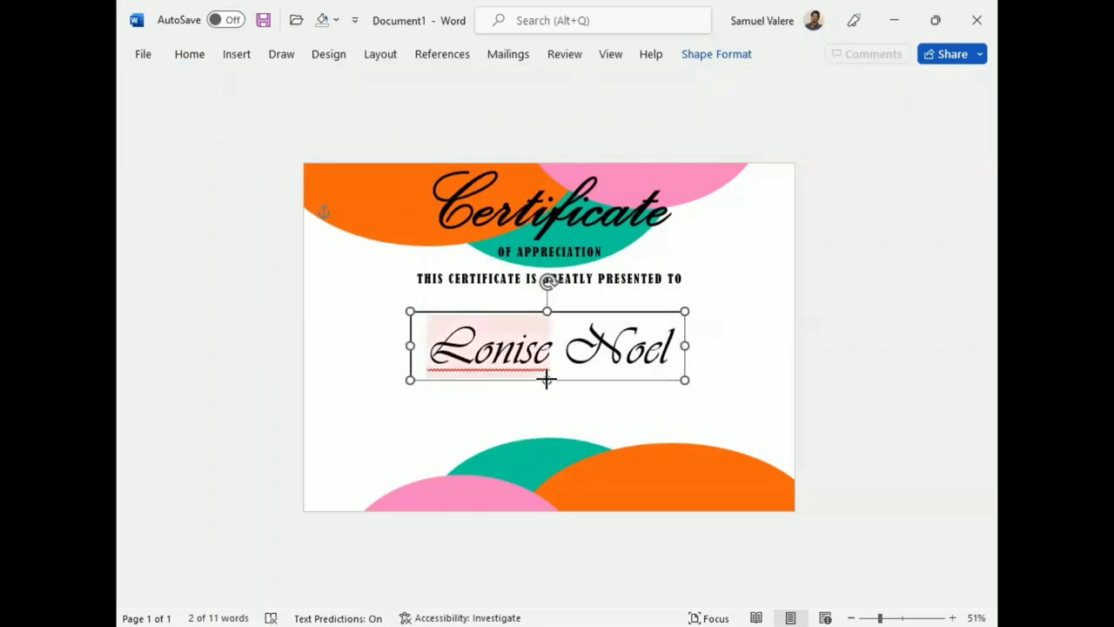
pyautogui.rightClick(516, 359)
pyautogui.click(597, 312)
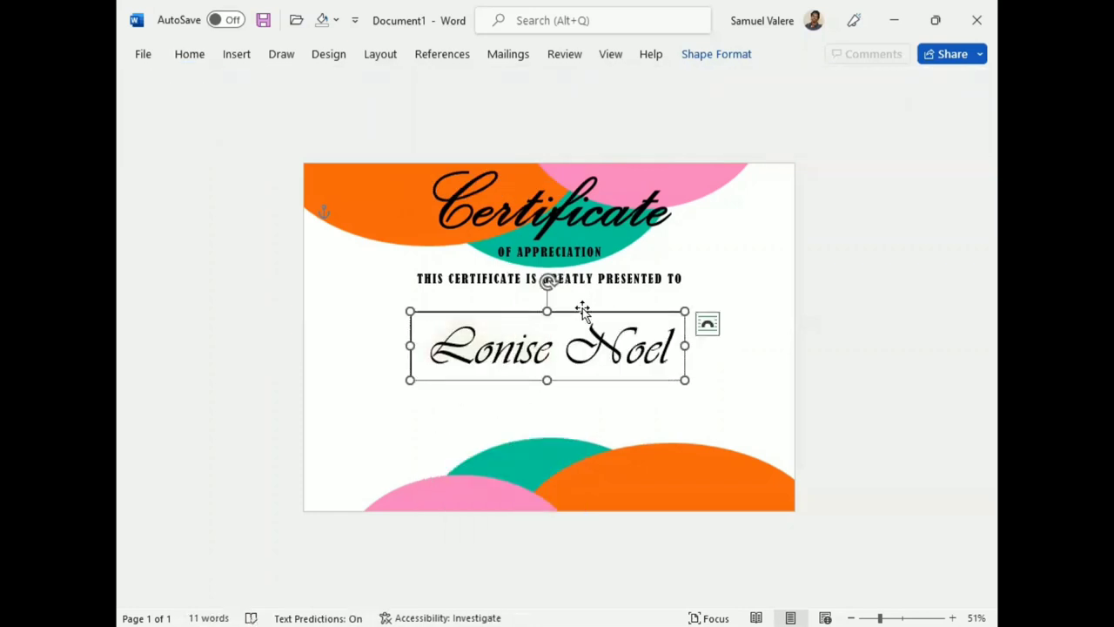
# Step: Remove the name box's outline and make the name text pink
pyautogui.click(716, 53)
pyautogui.click(406, 81)
pyautogui.click(401, 320)
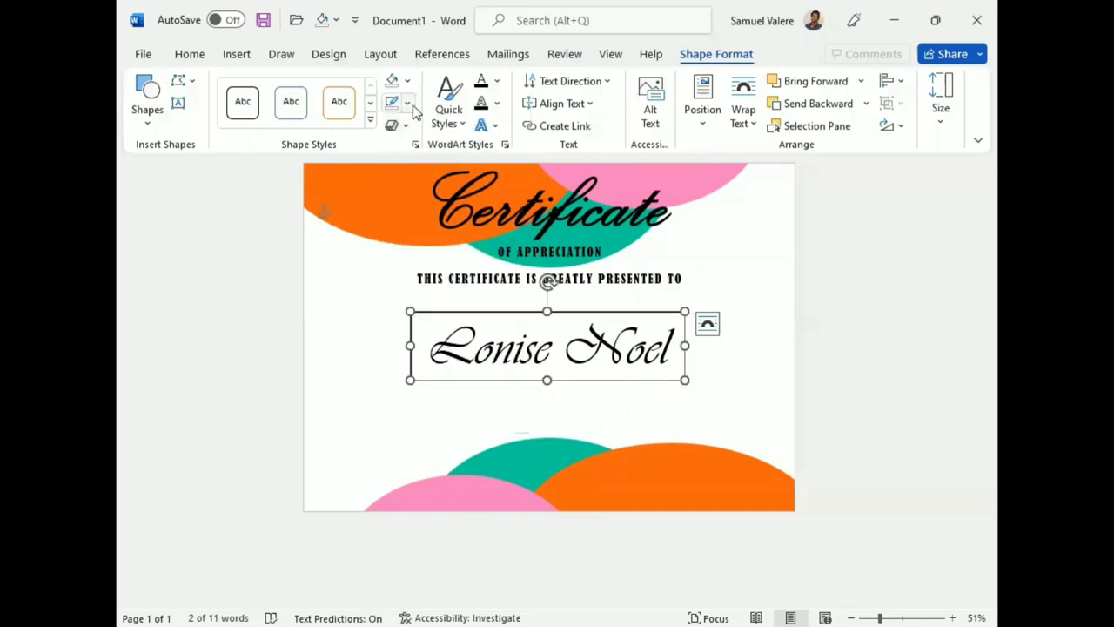
pyautogui.click(406, 103)
pyautogui.click(400, 341)
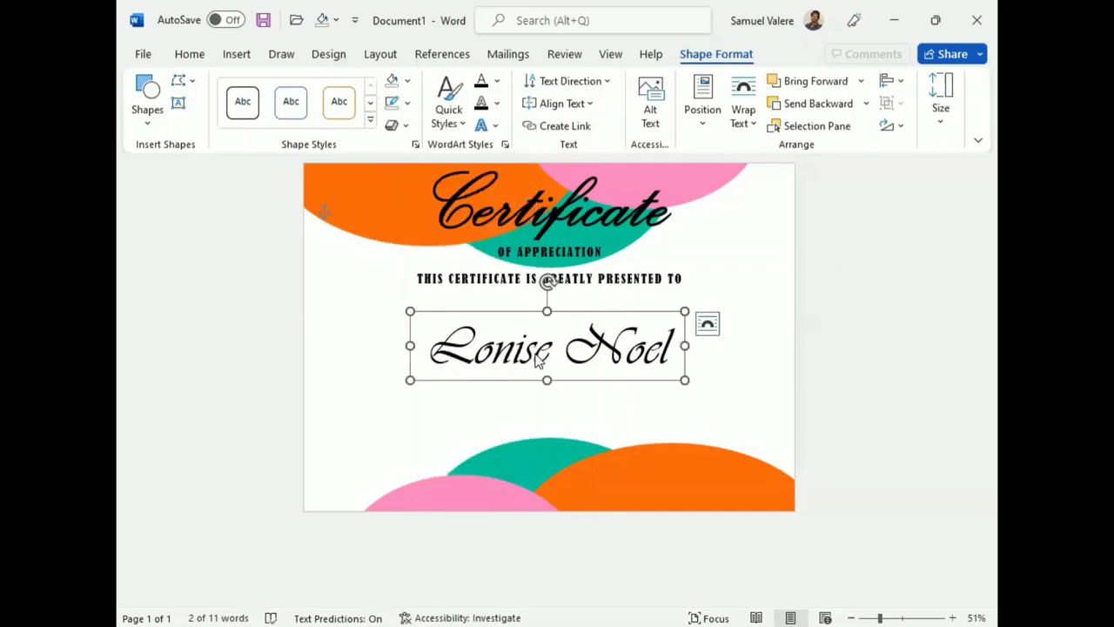
pyautogui.click(497, 80)
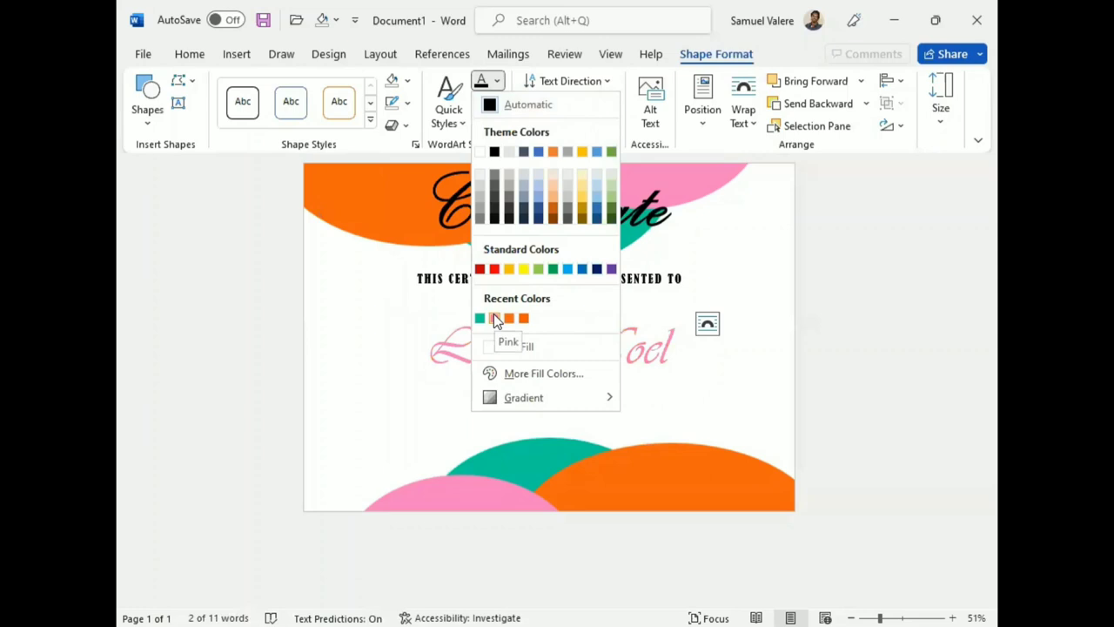
pyautogui.click(494, 319)
# Step: Move the name box up closer to the presented-to line
pyautogui.moveTo(552, 380); pyautogui.dragTo(567, 368)
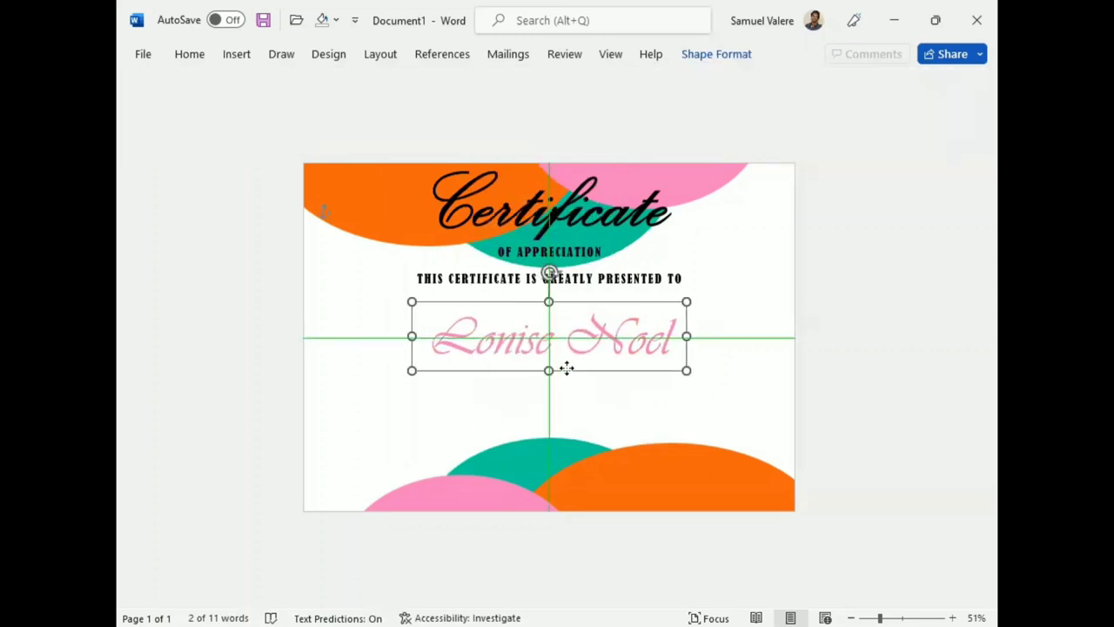
pyautogui.press('Up')
pyautogui.press('Up')
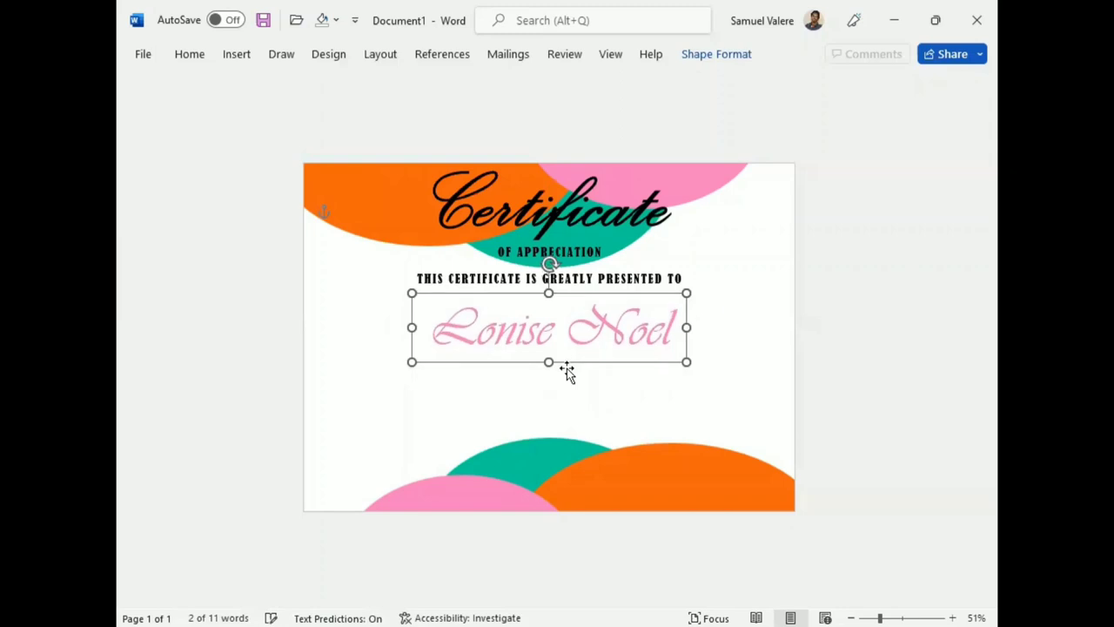
pyautogui.press('Up')
pyautogui.press('Up')
pyautogui.press('Up')
pyautogui.press('Up')
pyautogui.press('Up')
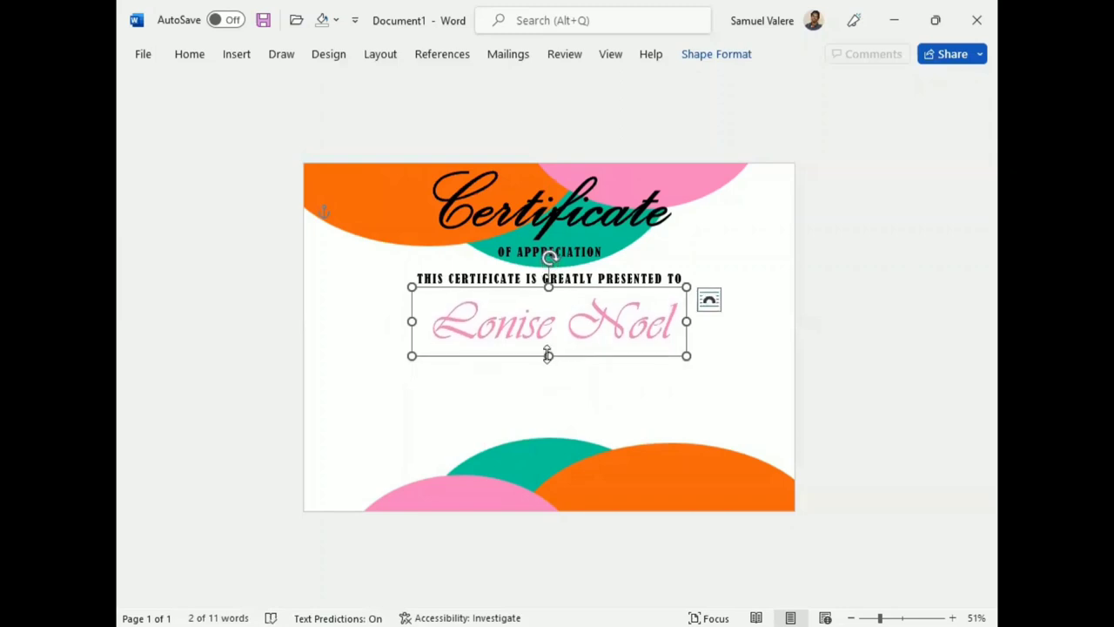
pyautogui.click(721, 55)
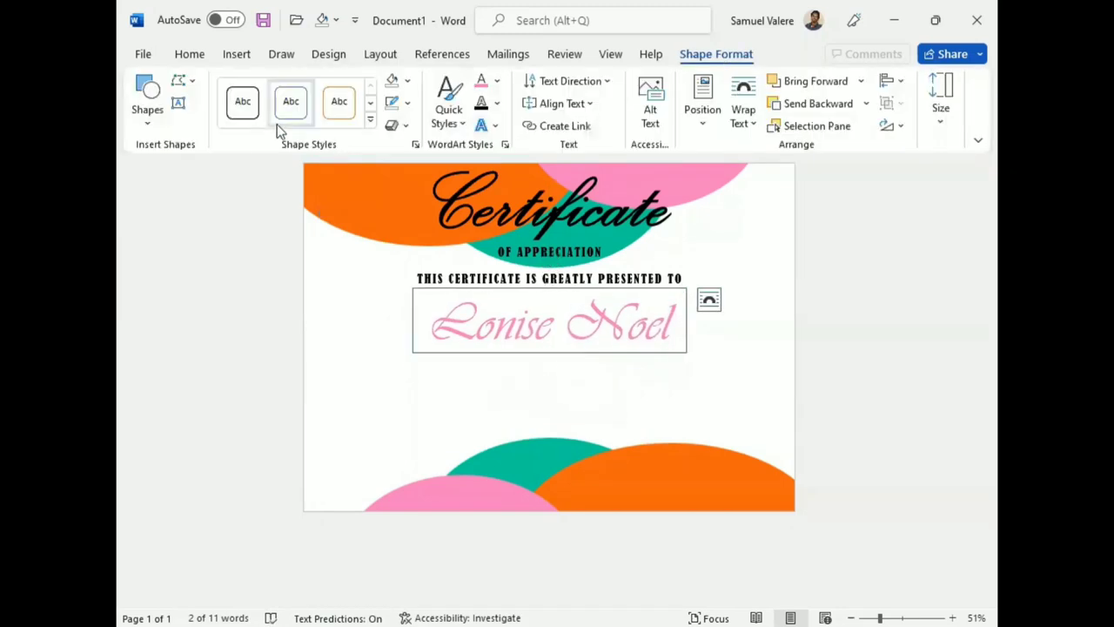
pyautogui.click(179, 103)
# Step: Paste the appreciation message into a new box below the name, centered in Baskerville Old Face
pyautogui.moveTo(456, 377); pyautogui.dragTo(689, 427)
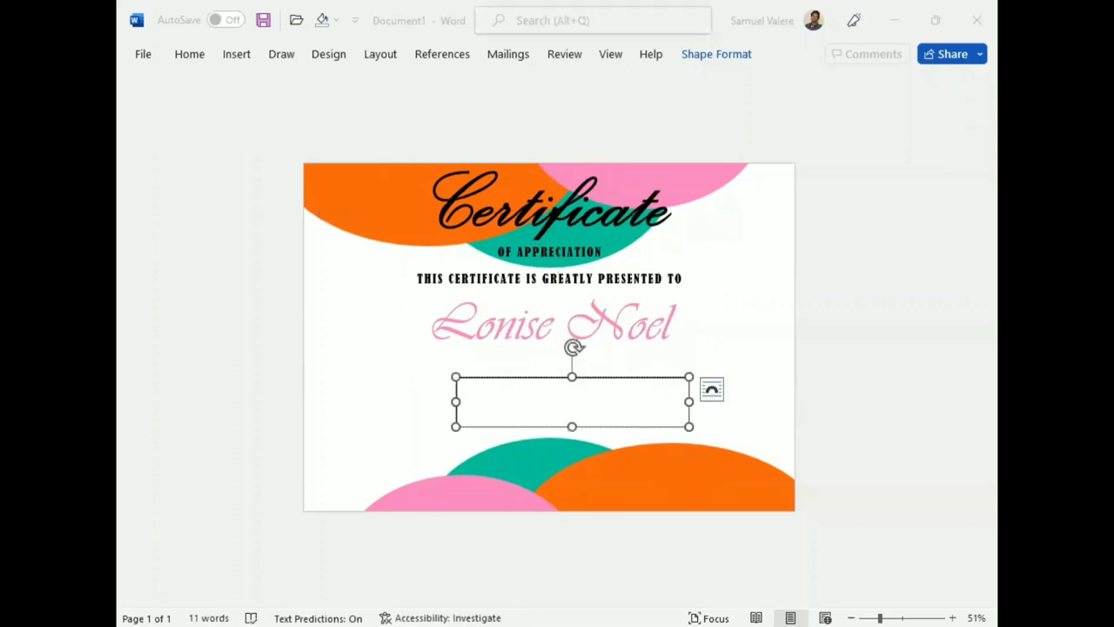
pyautogui.click(501, 413)
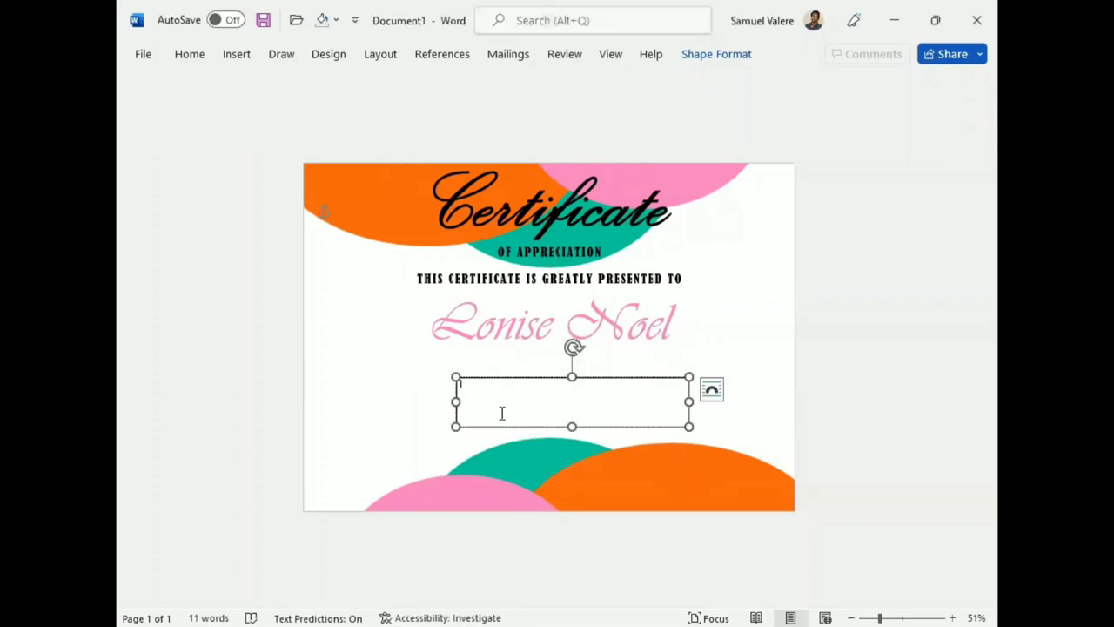
pyautogui.write("Your hard work and commitment helped us complete our project on time. I'm so grateful to have you with us!")
pyautogui.hotkey('ctrl', 'a')
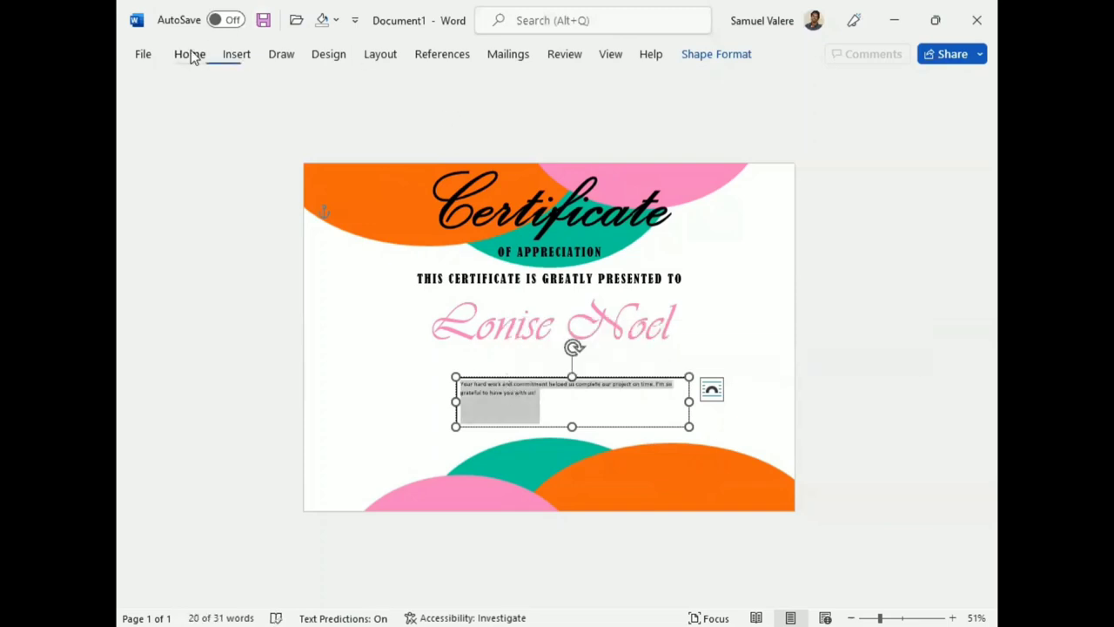
pyautogui.click(190, 53)
pyautogui.click(484, 103)
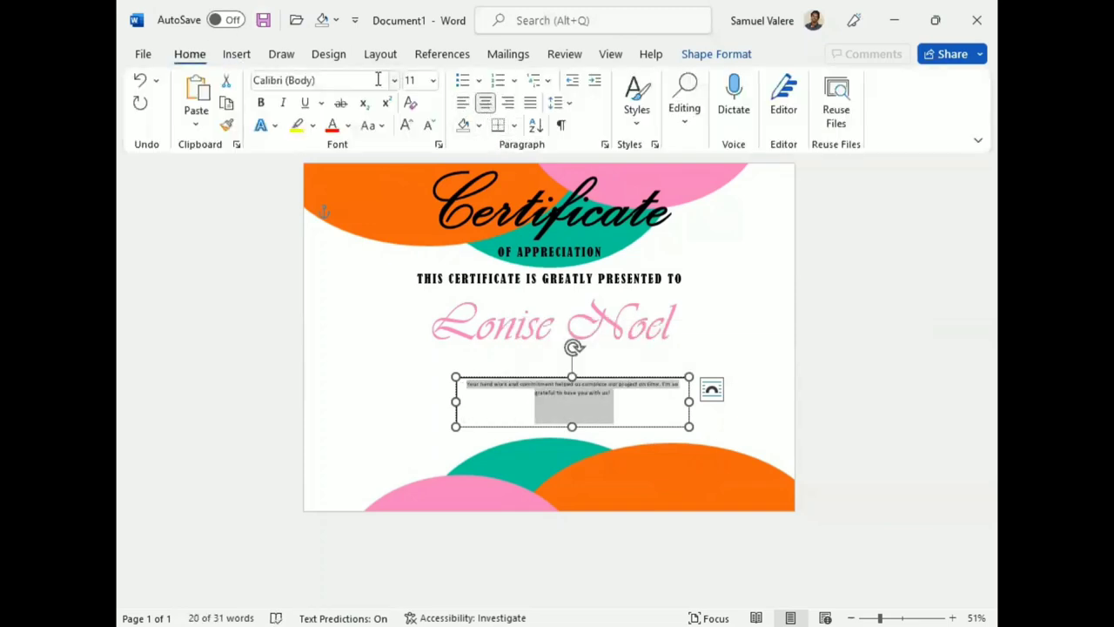
pyautogui.click(330, 80)
pyautogui.write('Baskerville Old Face')
pyautogui.press('Return')
# Step: Enlarge the message to size 24 and remove the box's fill and outline
pyautogui.click(407, 126)
pyautogui.click(406, 126)
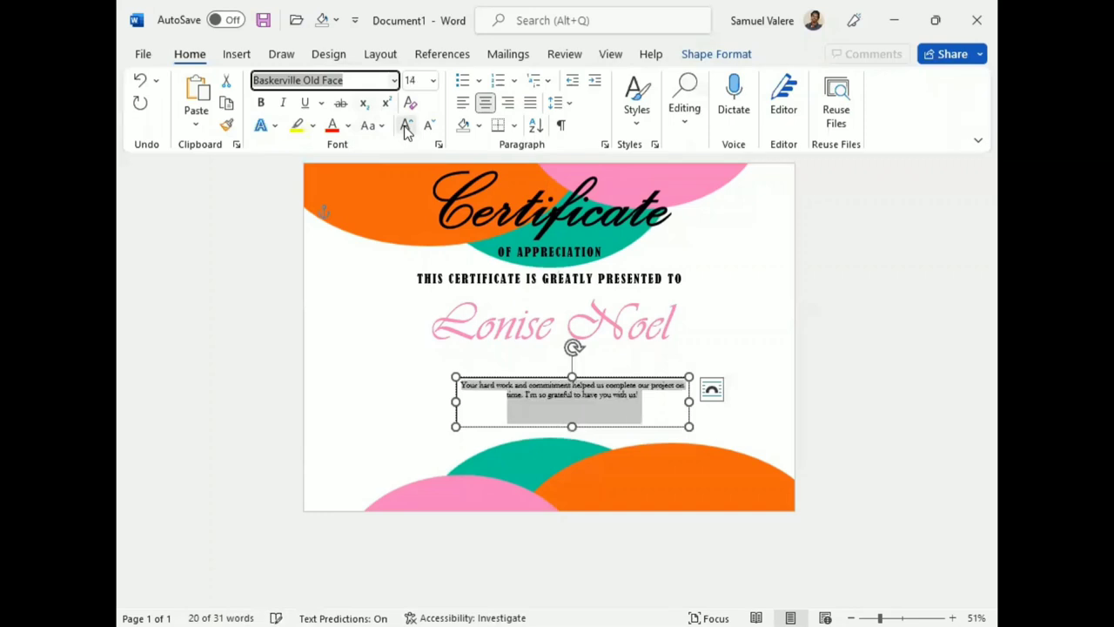
pyautogui.click(407, 126)
pyautogui.click(406, 126)
pyautogui.click(407, 126)
pyautogui.click(407, 126)
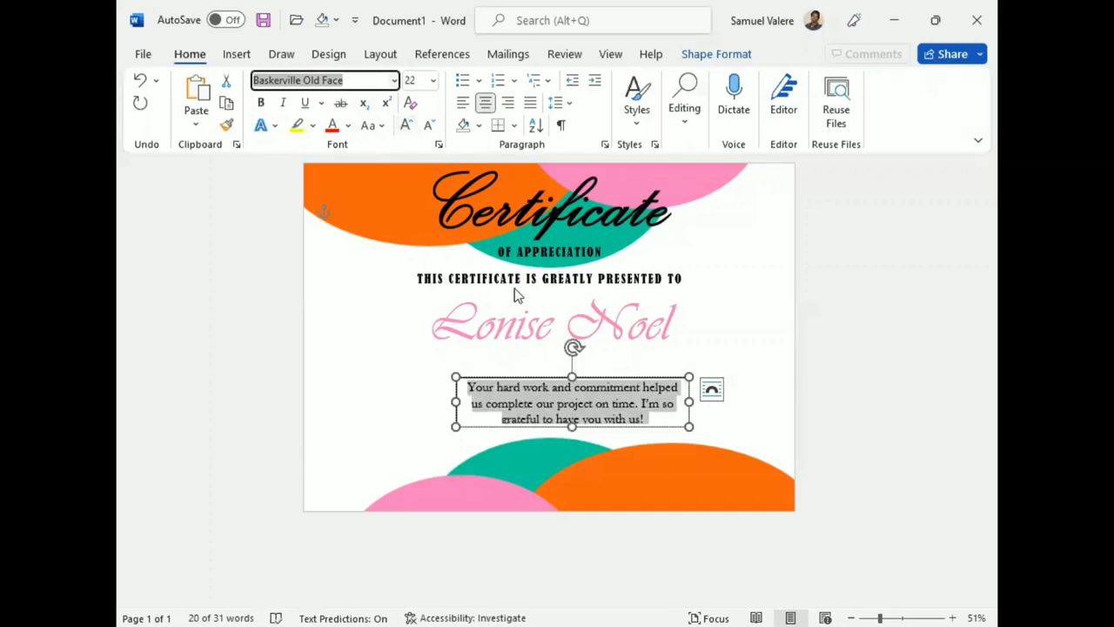
pyautogui.click(413, 126)
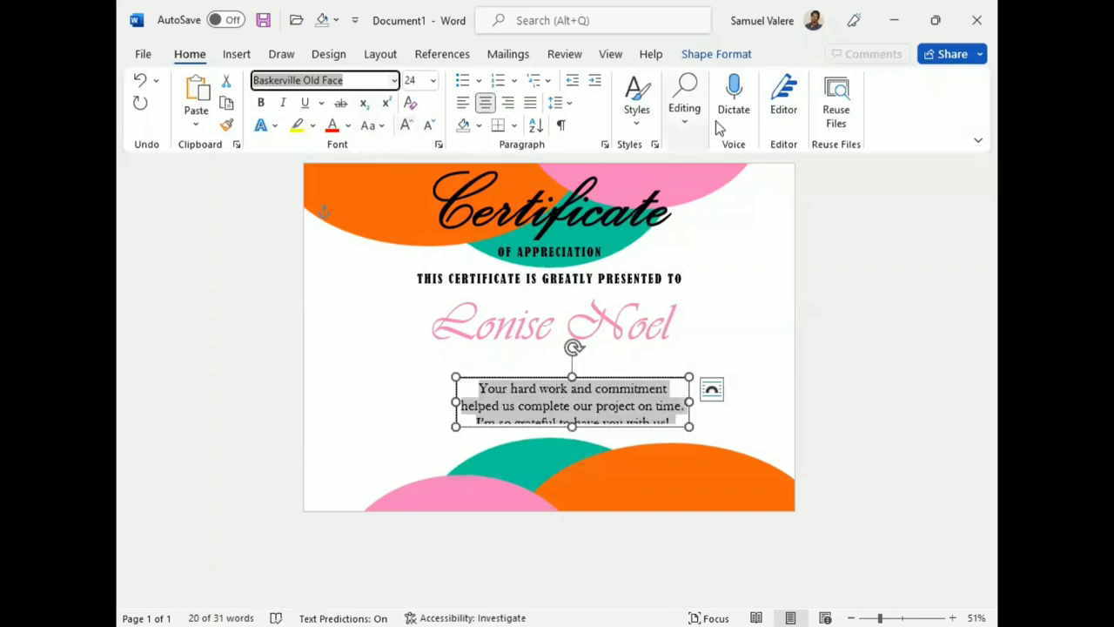
pyautogui.click(717, 54)
pyautogui.click(396, 81)
pyautogui.click(405, 322)
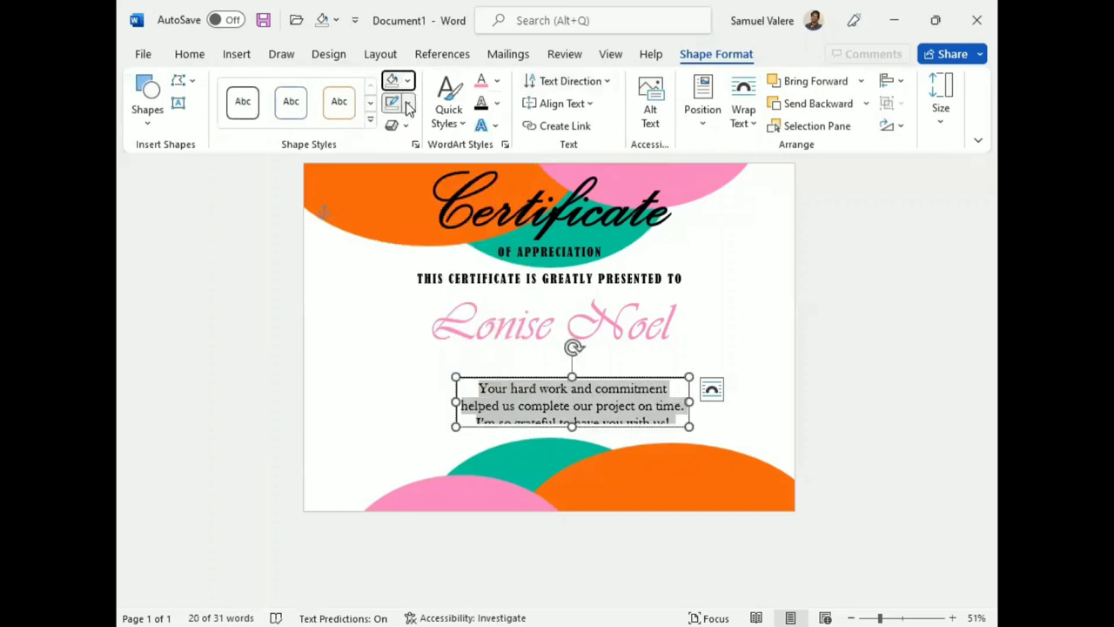
pyautogui.click(400, 102)
pyautogui.click(396, 341)
# Step: Widen the message box so it wraps to three lines and center it under the name
pyautogui.hotkey('ctrl', 'F1')
pyautogui.moveTo(546, 379); pyautogui.dragTo(524, 359)
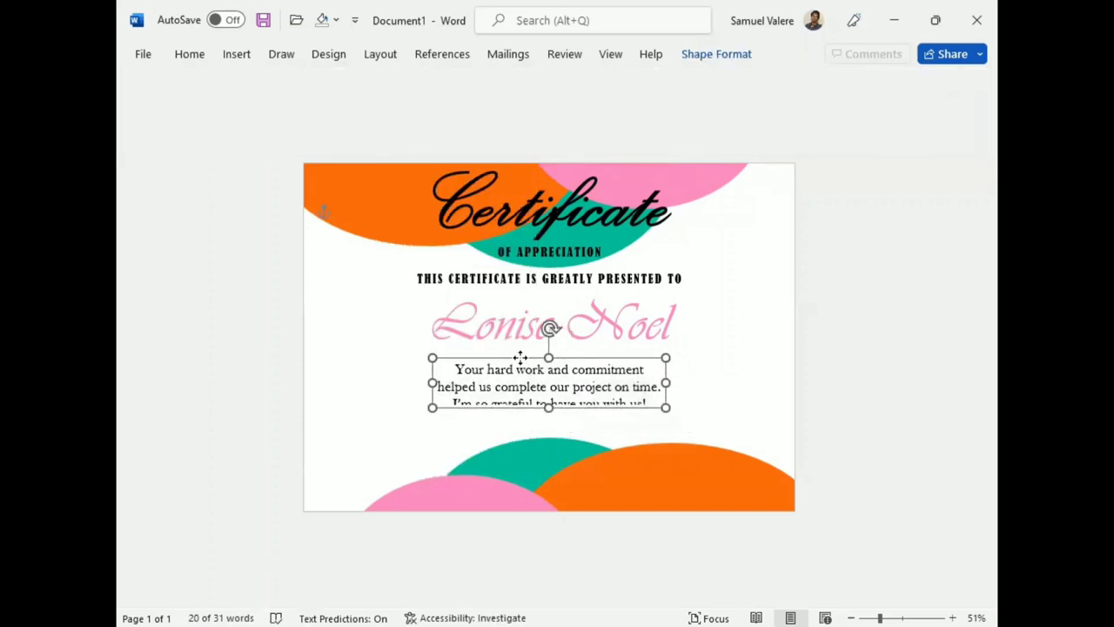
pyautogui.moveTo(667, 383); pyautogui.dragTo(725, 383)
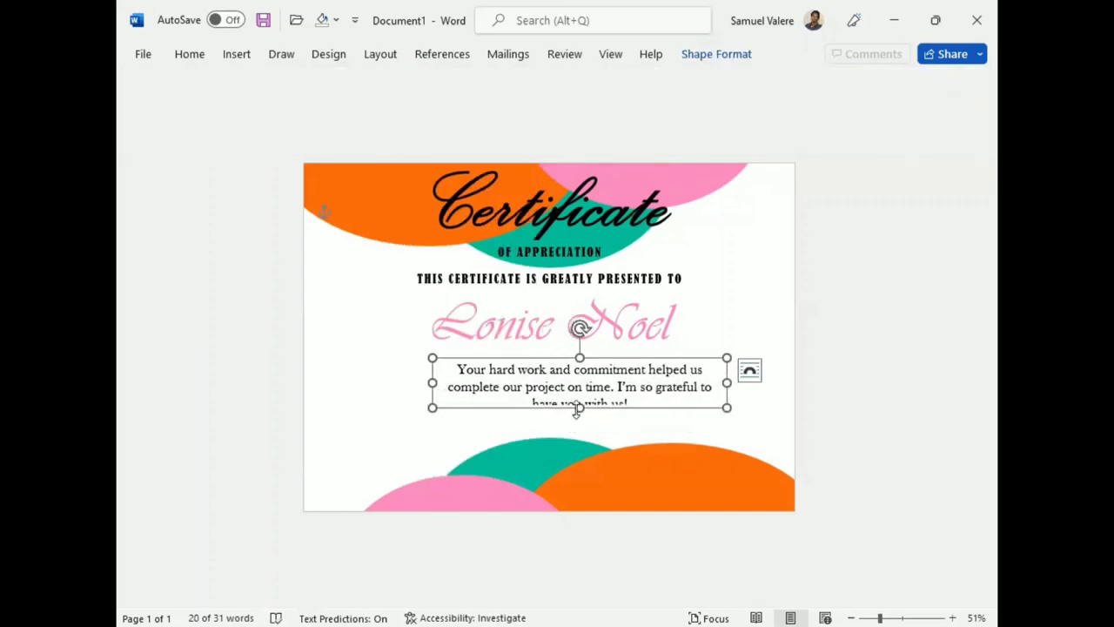
pyautogui.moveTo(578, 407); pyautogui.dragTo(579, 419)
pyautogui.moveTo(427, 389); pyautogui.dragTo(420, 388)
pyautogui.moveTo(559, 357); pyautogui.dragTo(527, 354)
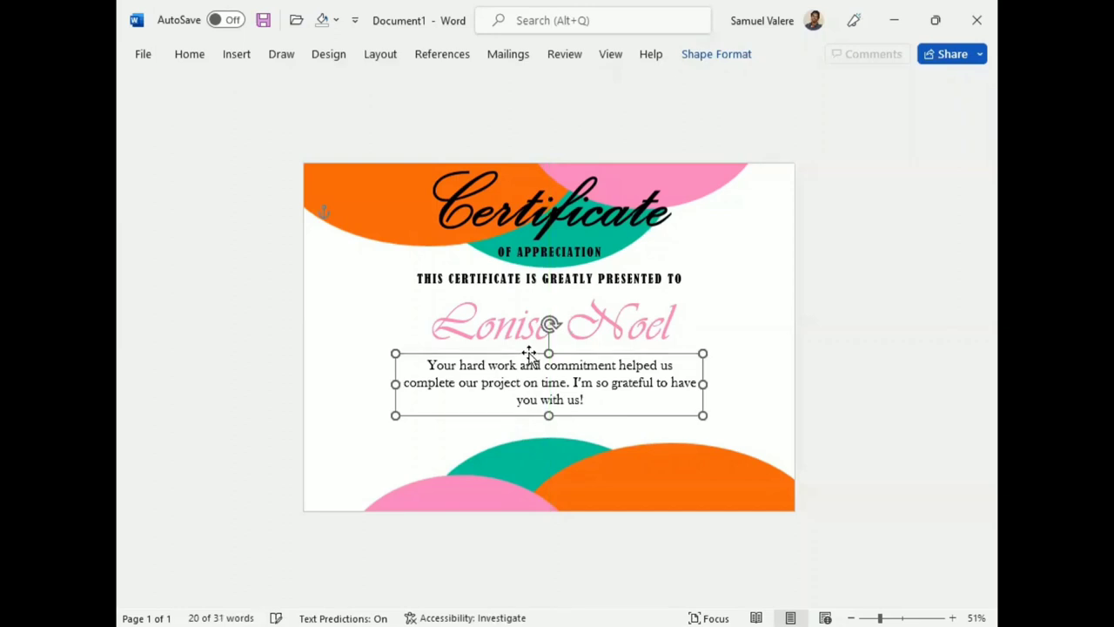
# Step: Draw a short straight line near the bottom left of the certificate
pyautogui.click(747, 54)
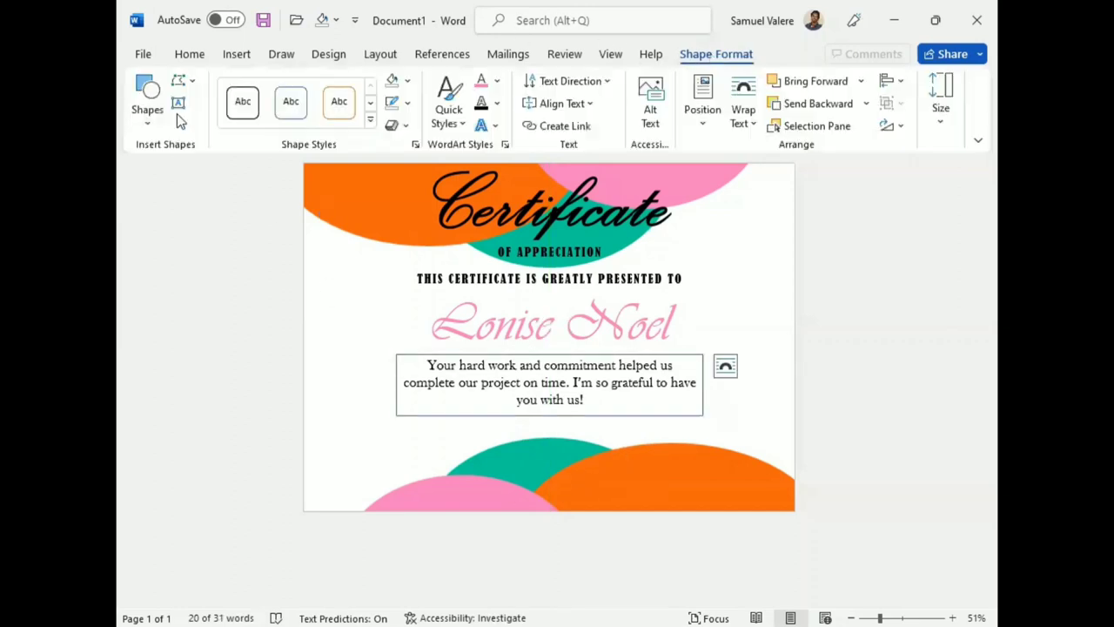
pyautogui.click(147, 97)
pyautogui.click(142, 235)
pyautogui.moveTo(425, 463)
pyautogui.mouseDown()
pyautogui.moveTo(492, 460)
pyautogui.moveTo(482, 481)
pyautogui.mouseUp()
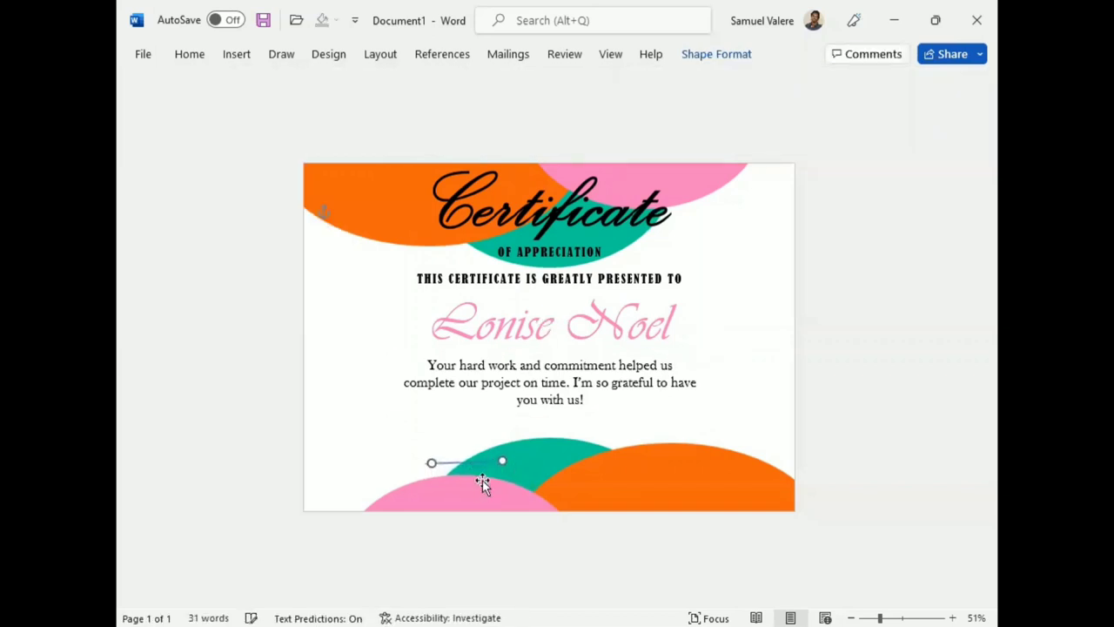
pyautogui.press('Right')
pyautogui.press('Right')
pyautogui.press('Right')
pyautogui.press('Right')
pyautogui.press('Right')
pyautogui.press('Left')
pyautogui.press('Left')
pyautogui.press('Left')
pyautogui.press('Left')
pyautogui.press('Left')
pyautogui.press('Left')
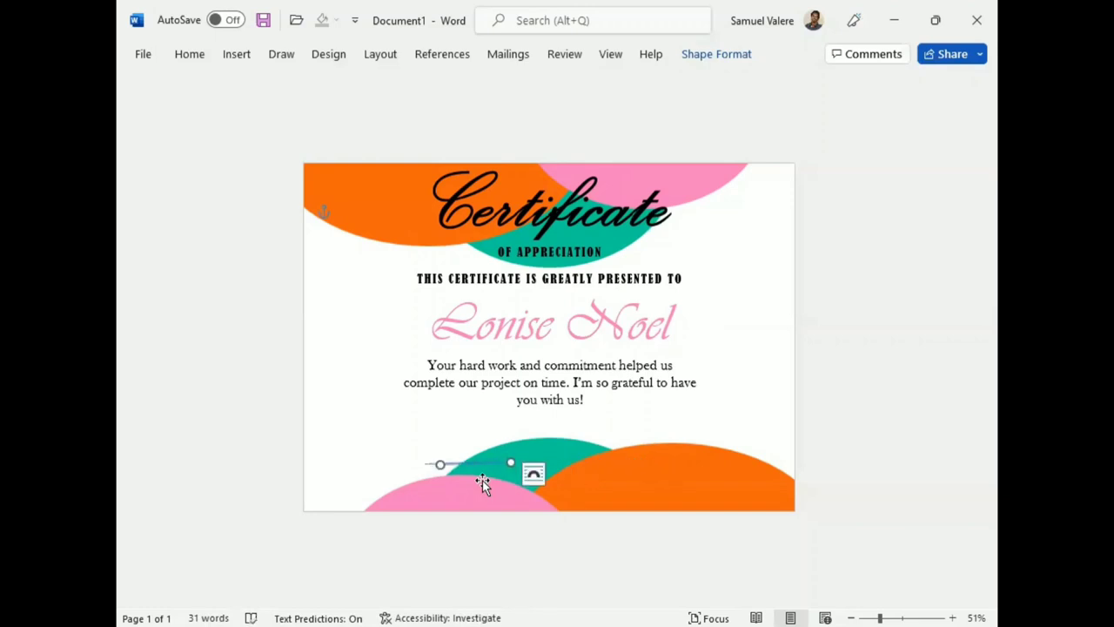
pyautogui.press('Escape')
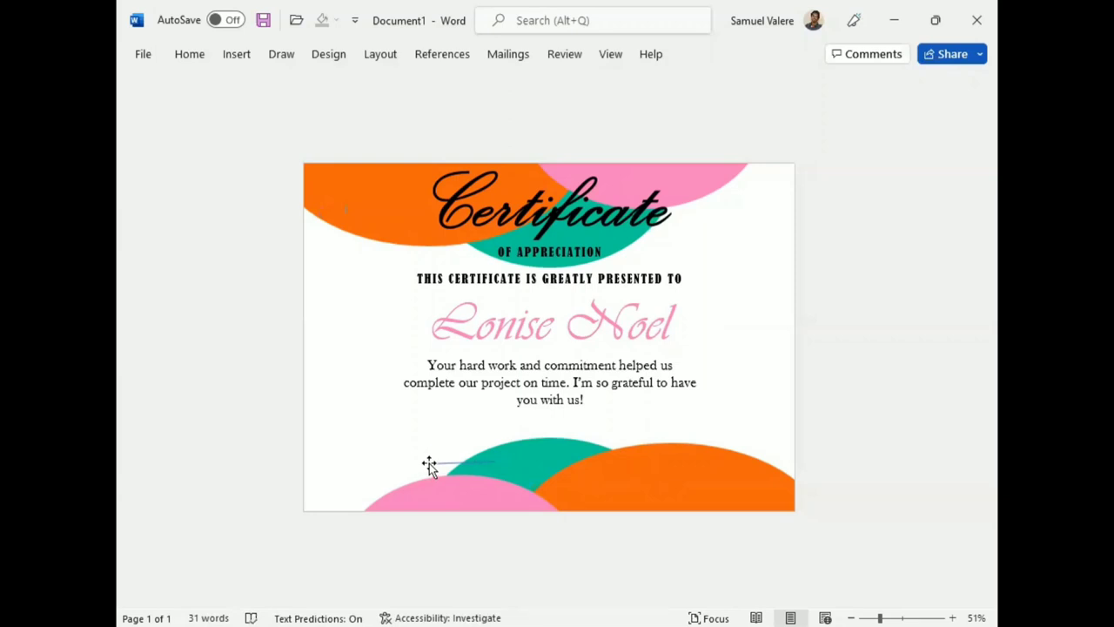
# Step: Duplicate the line to the right side and shift both lines slightly left and down
pyautogui.click(429, 463)
pyautogui.moveTo(504, 470); pyautogui.dragTo(505, 468)
pyautogui.press('Right')
pyautogui.press('Right')
pyautogui.press('Right')
pyautogui.press('Right')
pyautogui.press('Right')
pyautogui.press('Right')
pyautogui.press('Right')
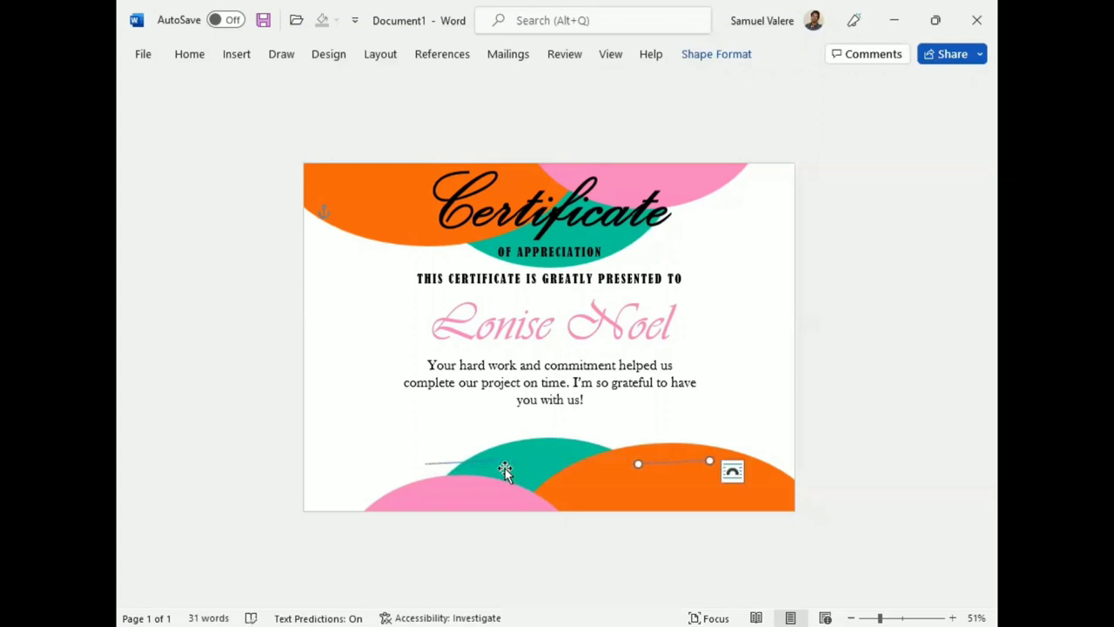
pyautogui.keyDown('shift'); pyautogui.click(455, 464); pyautogui.keyUp('shift')
pyautogui.moveTo(454, 464); pyautogui.dragTo(424, 466)
pyautogui.press('Down')
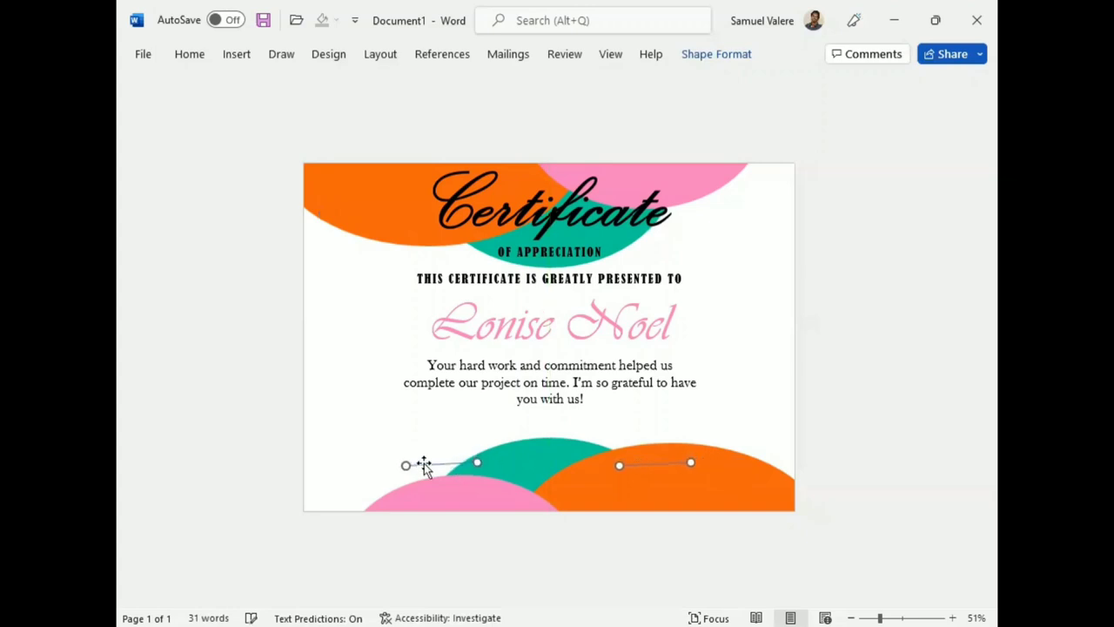
pyautogui.press('Down')
pyautogui.press('Down')
pyautogui.press('Down')
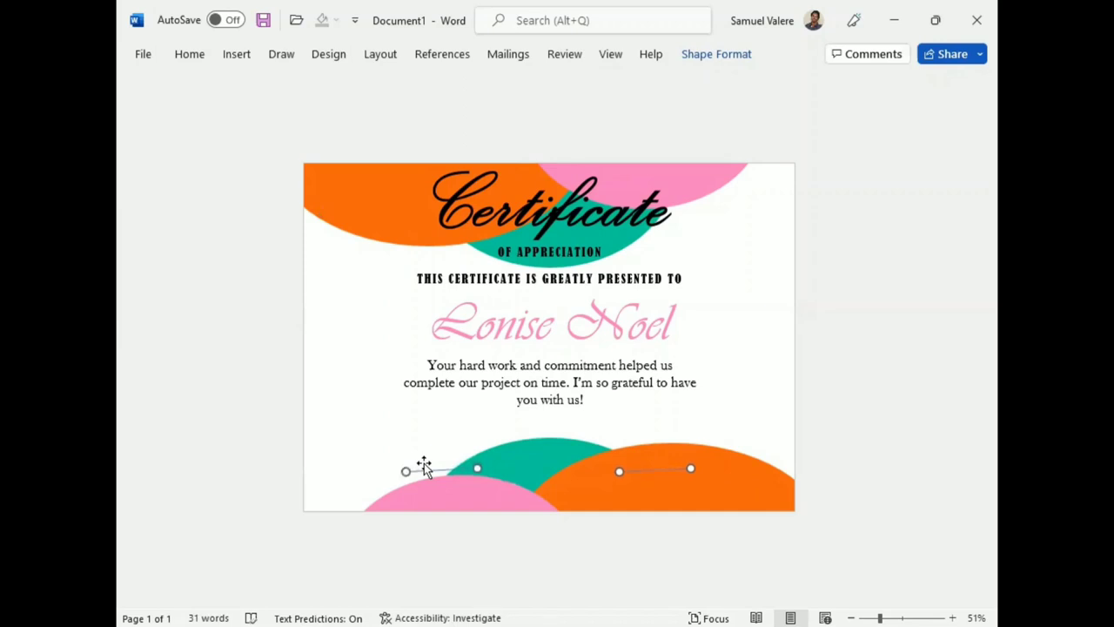
# Step: Make both lines black and draw a small text box beneath the left line
pyautogui.click(715, 54)
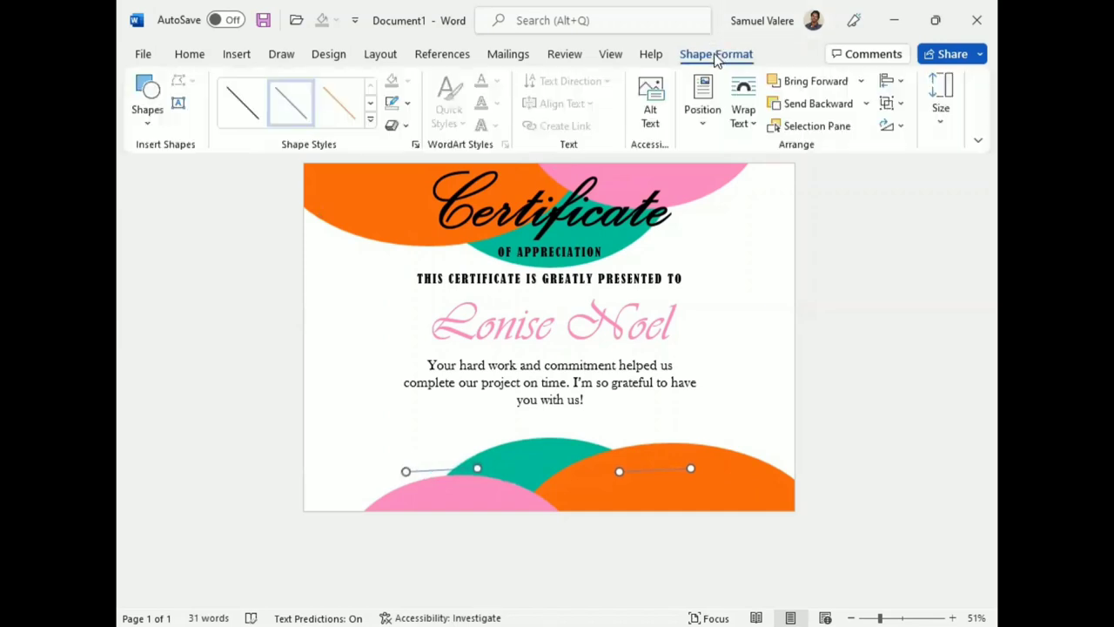
pyautogui.click(406, 103)
pyautogui.click(405, 148)
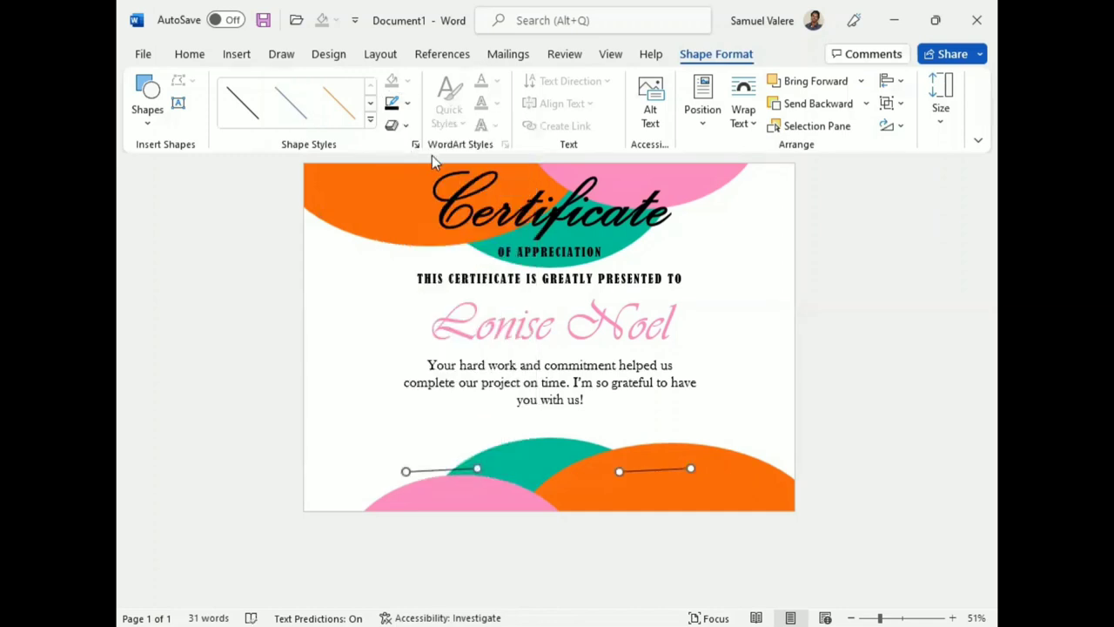
pyautogui.click(177, 103)
pyautogui.moveTo(417, 476); pyautogui.dragTo(471, 491)
# Step: Set the DATE text to Baskerville Old Face at size 12
pyautogui.hotkey('ctrl', 'a')
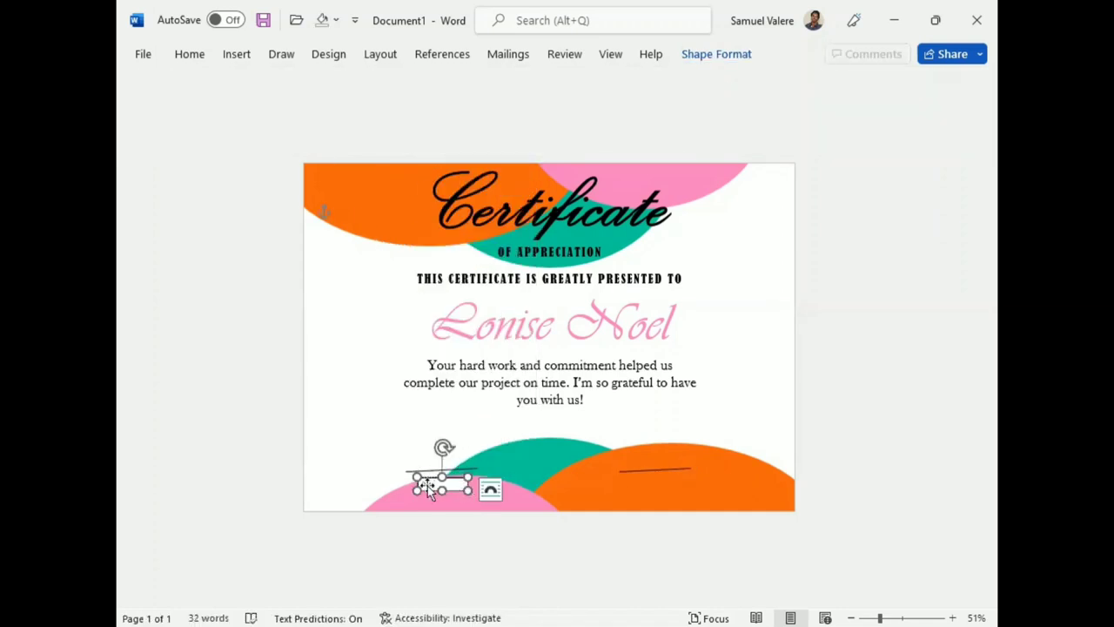
pyautogui.click(190, 54)
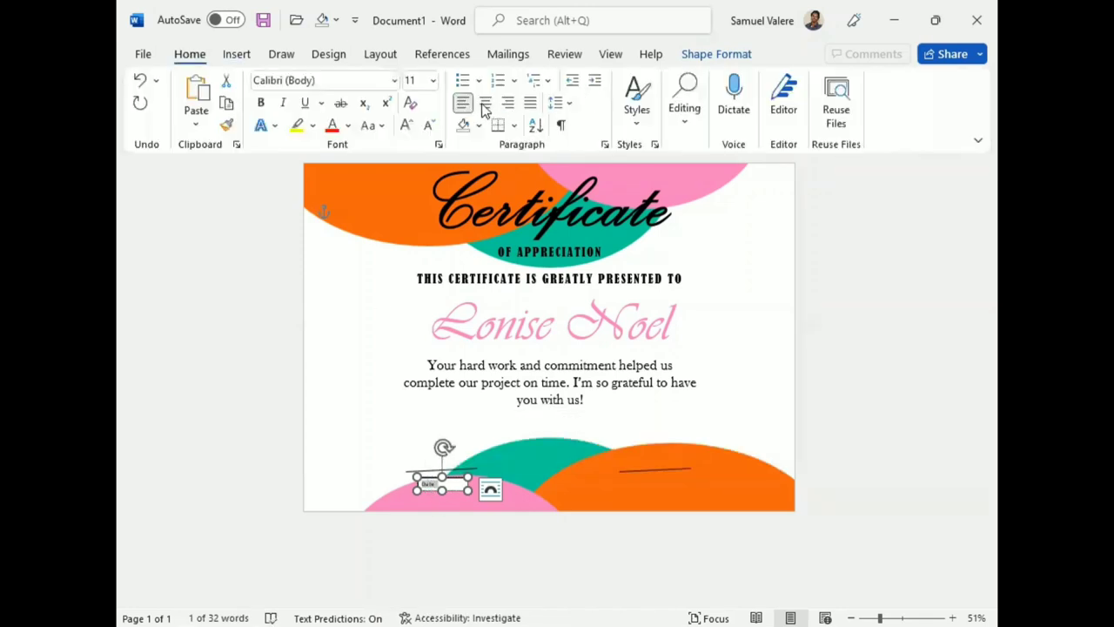
pyautogui.click(322, 80)
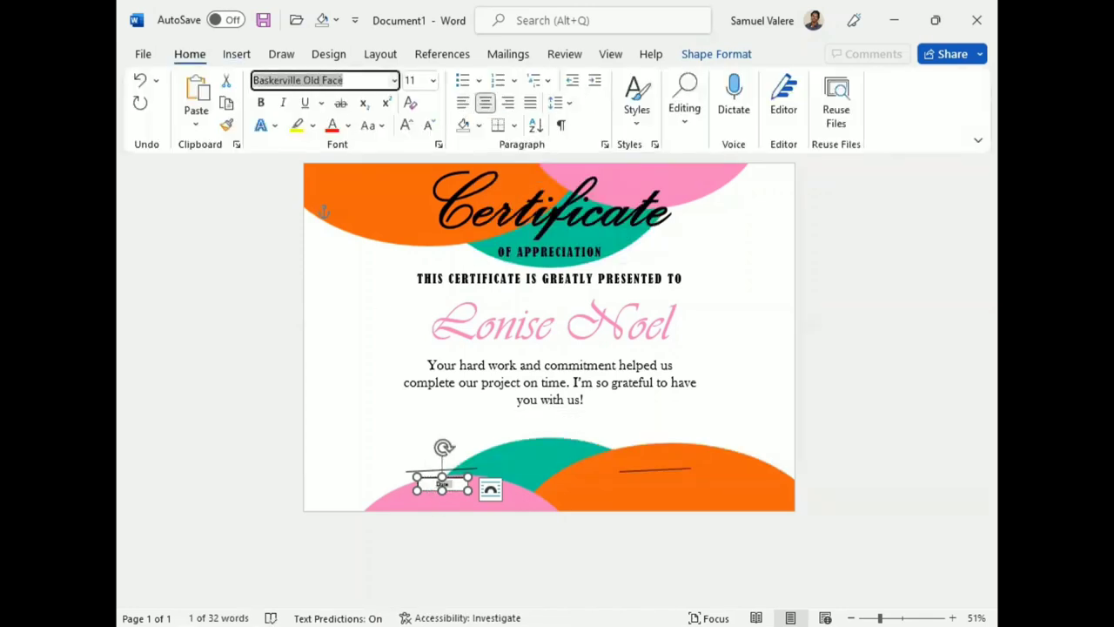
pyautogui.click(405, 124)
# Step: Remove the DATE text box's fill and outline
pyautogui.click(715, 54)
pyautogui.click(407, 80)
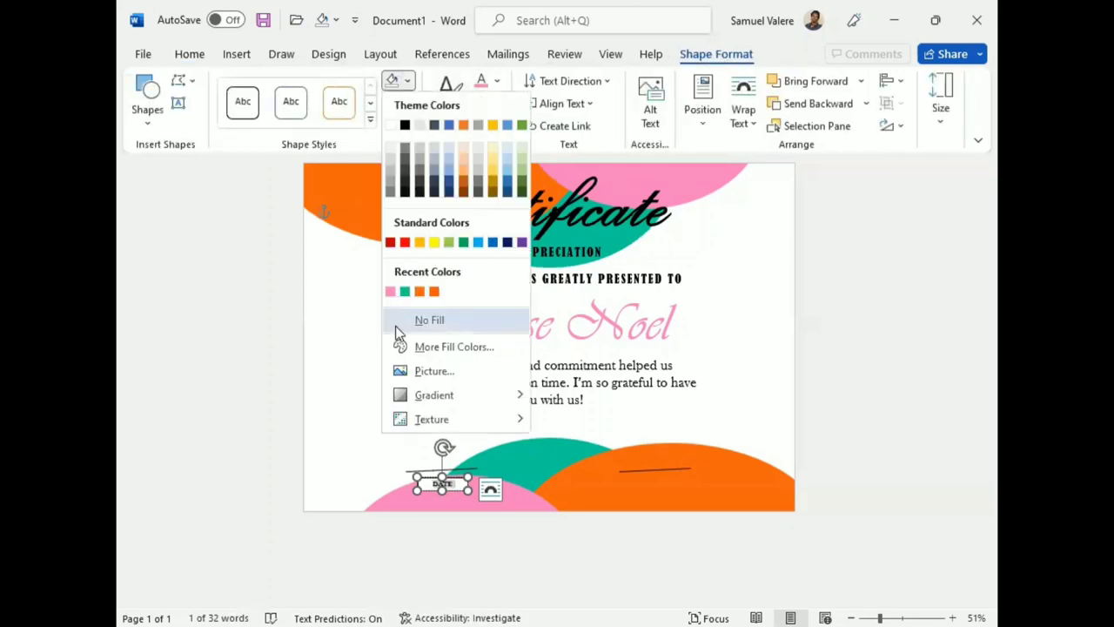
pyautogui.click(395, 324)
pyautogui.click(407, 102)
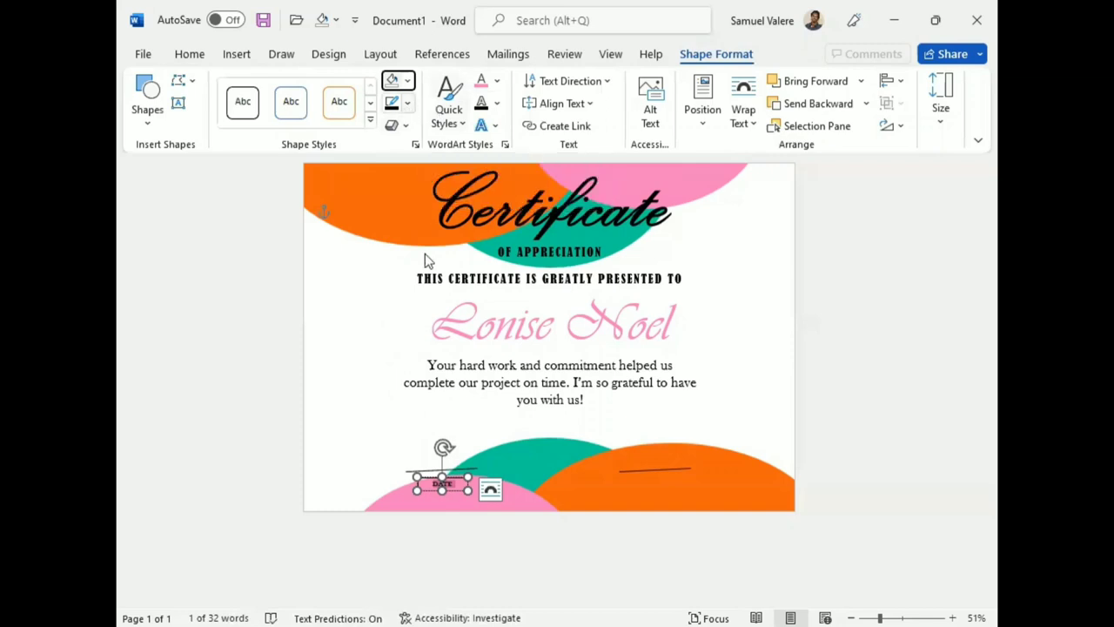
pyautogui.click(399, 342)
# Step: Nudge the DATE box down, bring the left line closer, and enlarge the text
pyautogui.click(453, 488)
pyautogui.moveTo(452, 490); pyautogui.dragTo(453, 494)
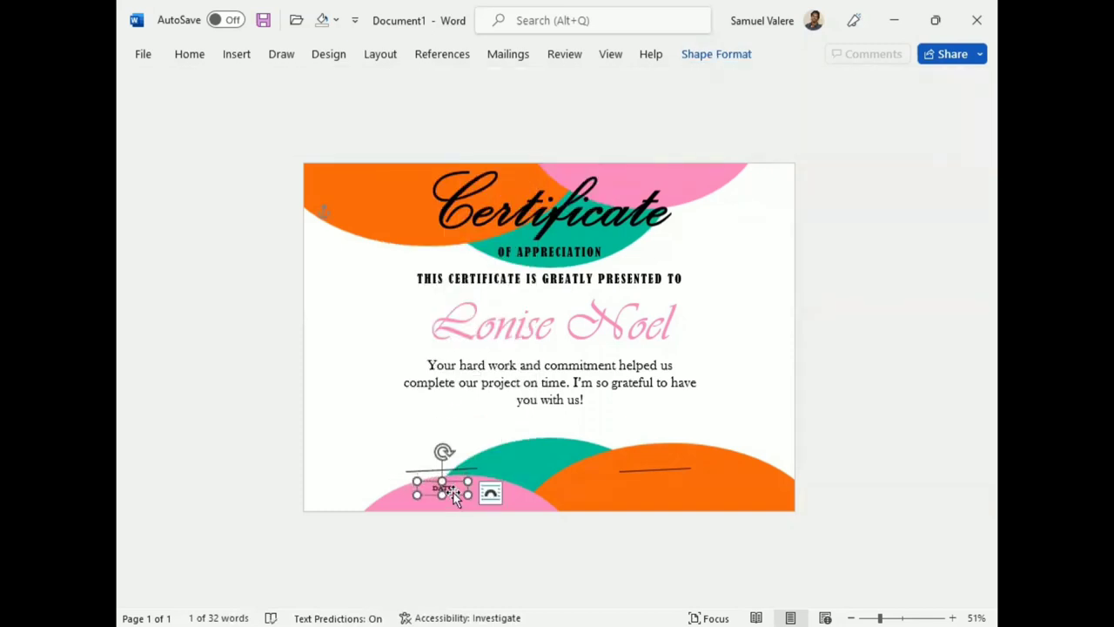
pyautogui.click(456, 470)
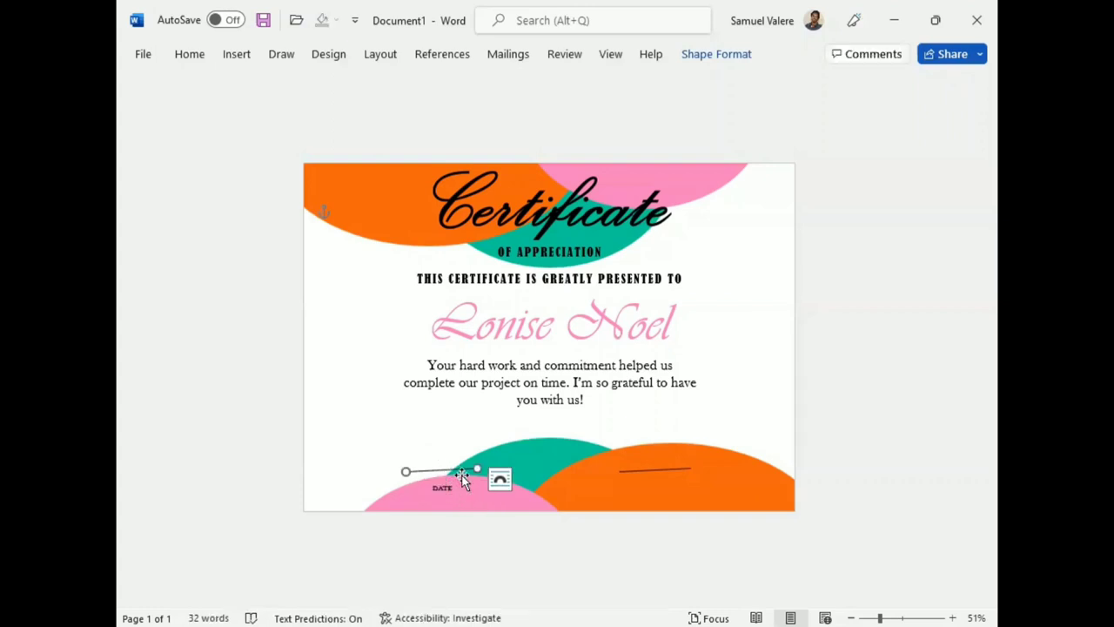
pyautogui.moveTo(463, 479); pyautogui.dragTo(462, 487)
pyautogui.click(442, 487)
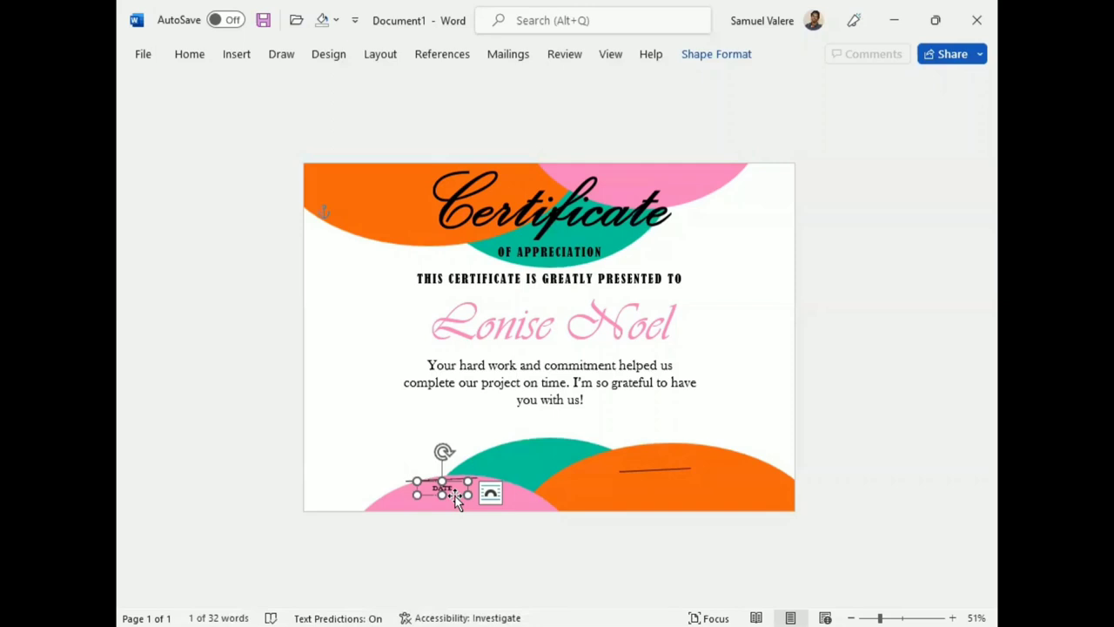
pyautogui.click(598, 430)
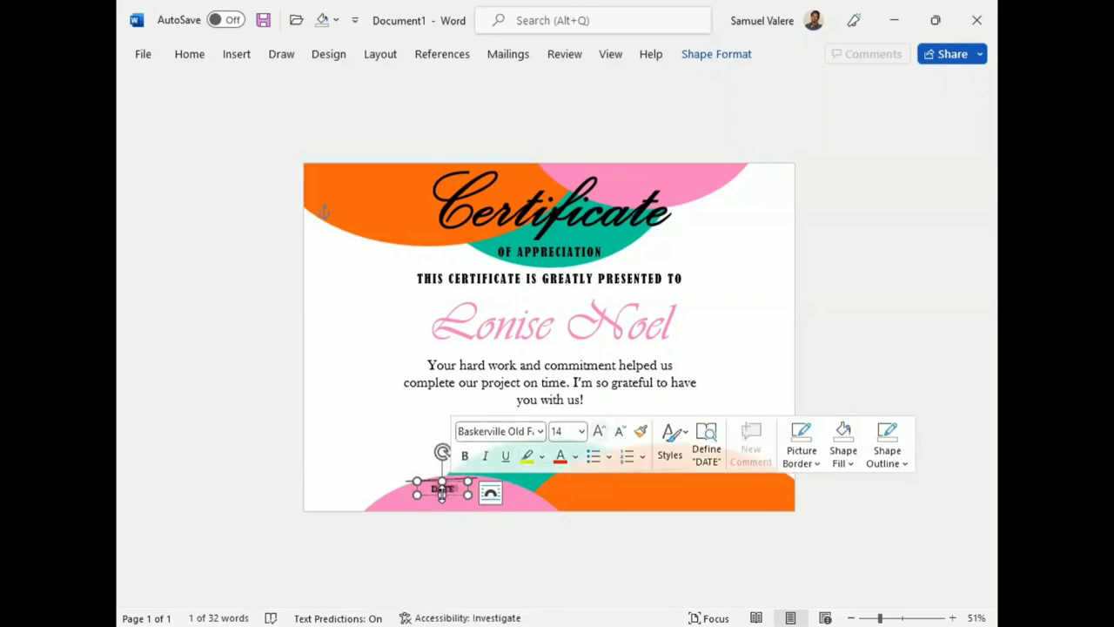
# Step: Duplicate the DATE label and move the copy under the right-hand line
pyautogui.click(442, 495)
pyautogui.hotkey('ctrl', 'd')
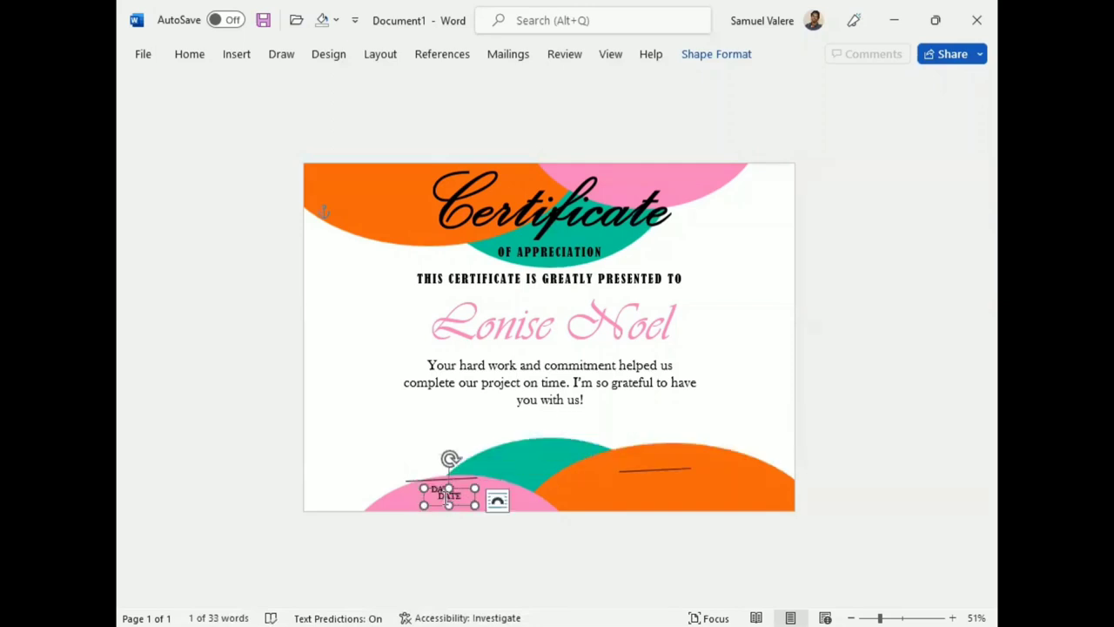
pyautogui.moveTo(462, 510); pyautogui.dragTo(456, 503)
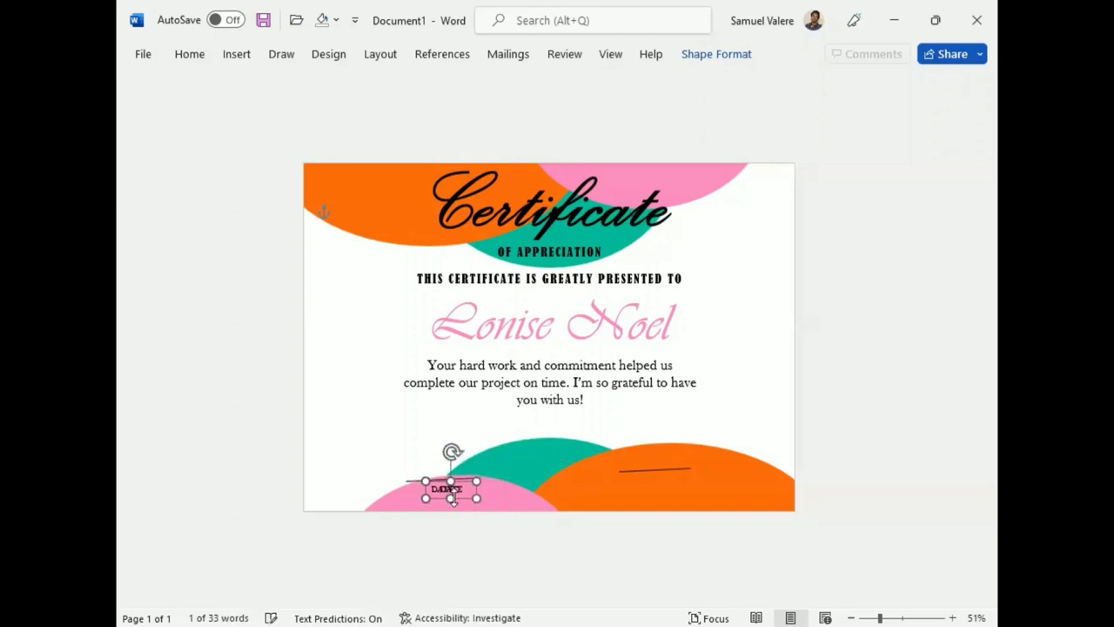
pyautogui.press('Right')
pyautogui.press('Right')
pyautogui.press('Right')
pyautogui.press('Right')
pyautogui.press('Right')
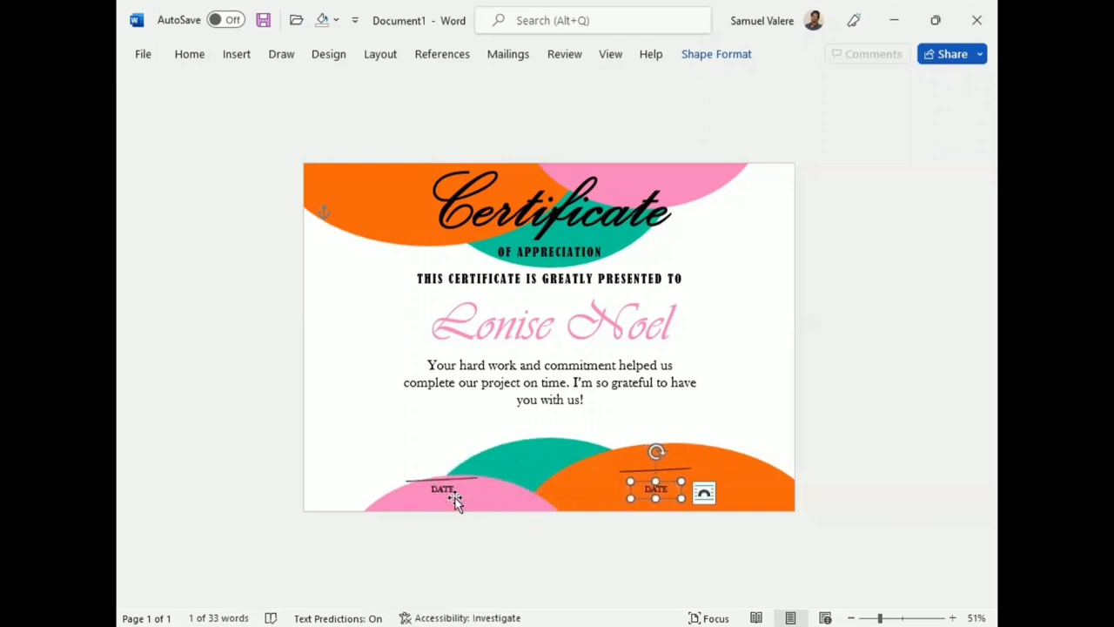
# Step: Replace the copied label's text with 'signature' and change it to UPPERCASE
pyautogui.doubleClick(656, 490)
pyautogui.press('Delete')
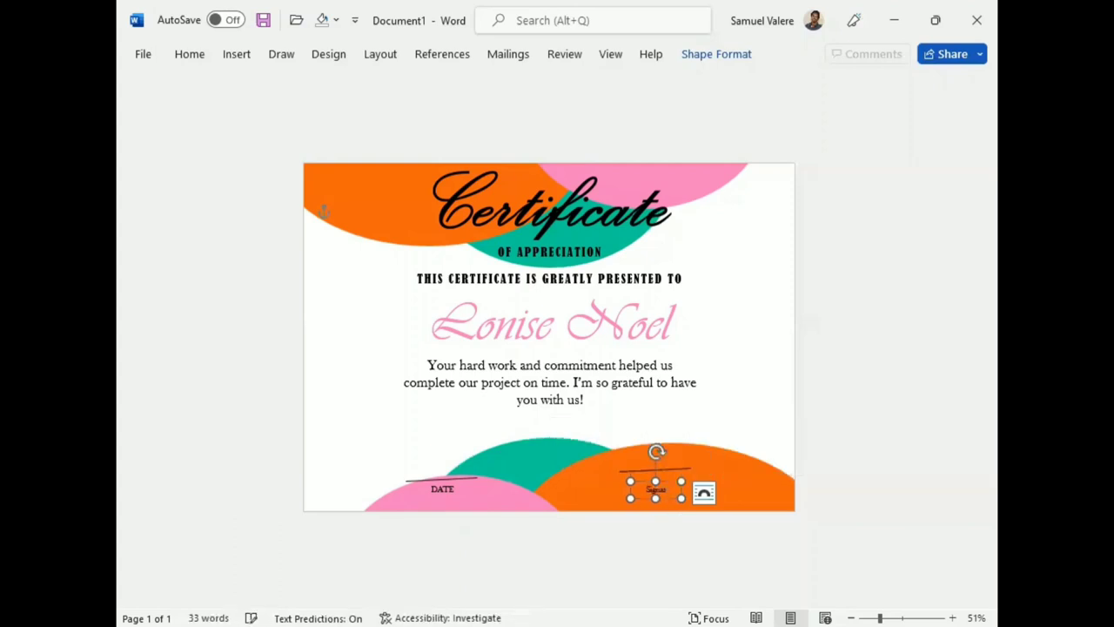
pyautogui.click(190, 54)
pyautogui.click(373, 126)
pyautogui.click(409, 197)
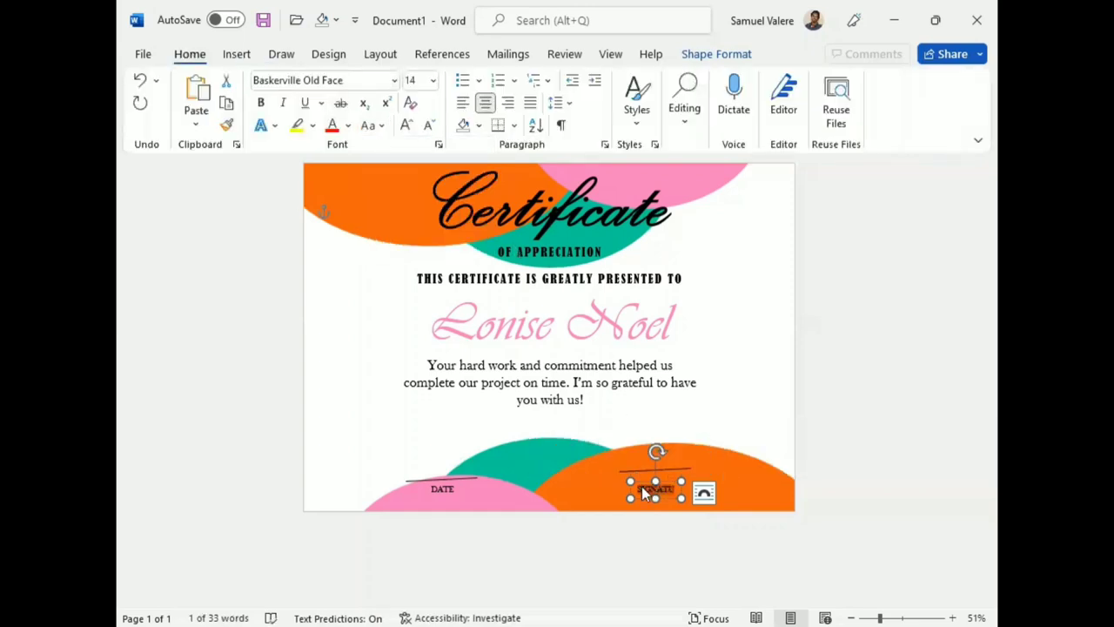
# Step: Widen the SIGNATURE box to fit the word and centre it under its line
pyautogui.click(623, 496)
pyautogui.moveTo(623, 496); pyautogui.dragTo(662, 480)
pyautogui.click(659, 479)
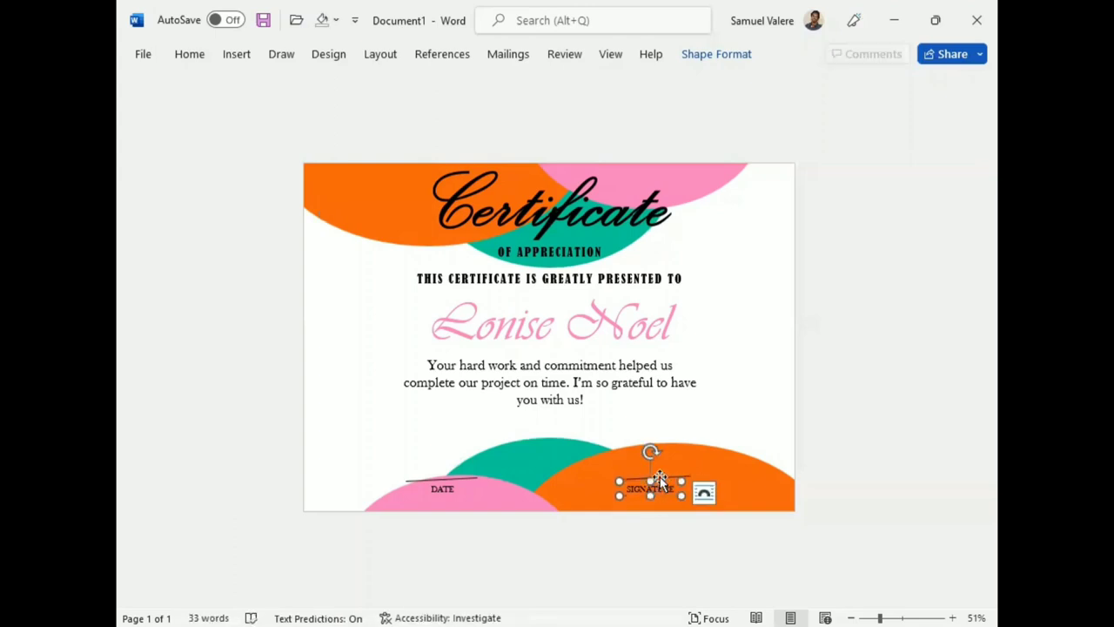
pyautogui.doubleClick(663, 486)
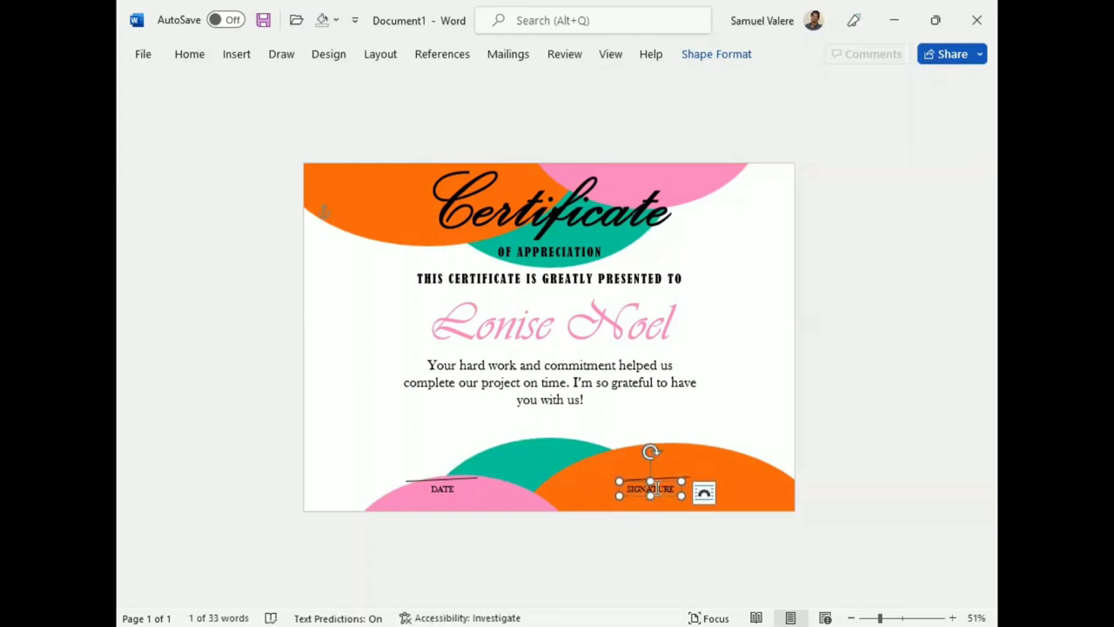
pyautogui.moveTo(664, 485); pyautogui.dragTo(662, 485)
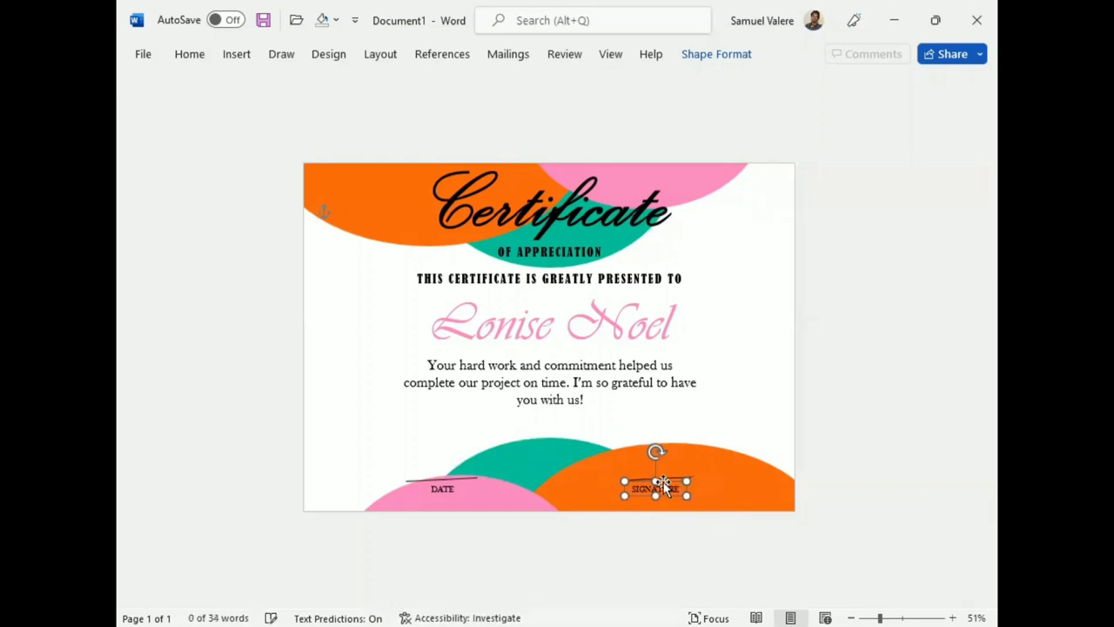
pyautogui.click(666, 485)
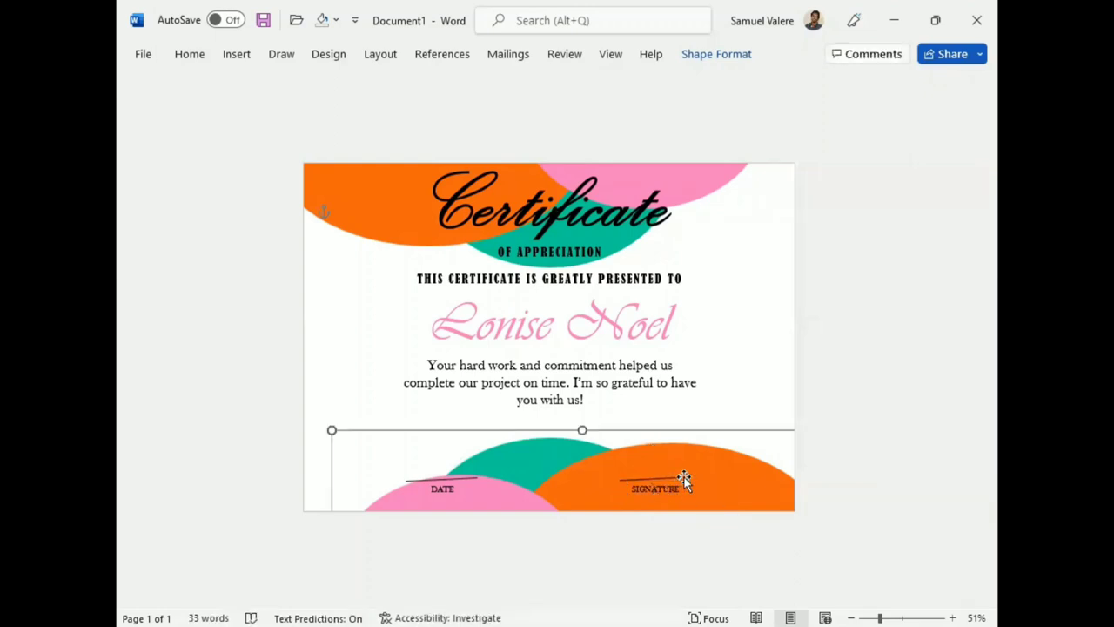
# Step: Adjust the lengths of the signature and date lines
pyautogui.click(687, 480)
pyautogui.moveTo(691, 478); pyautogui.dragTo(689, 481)
pyautogui.click(662, 488)
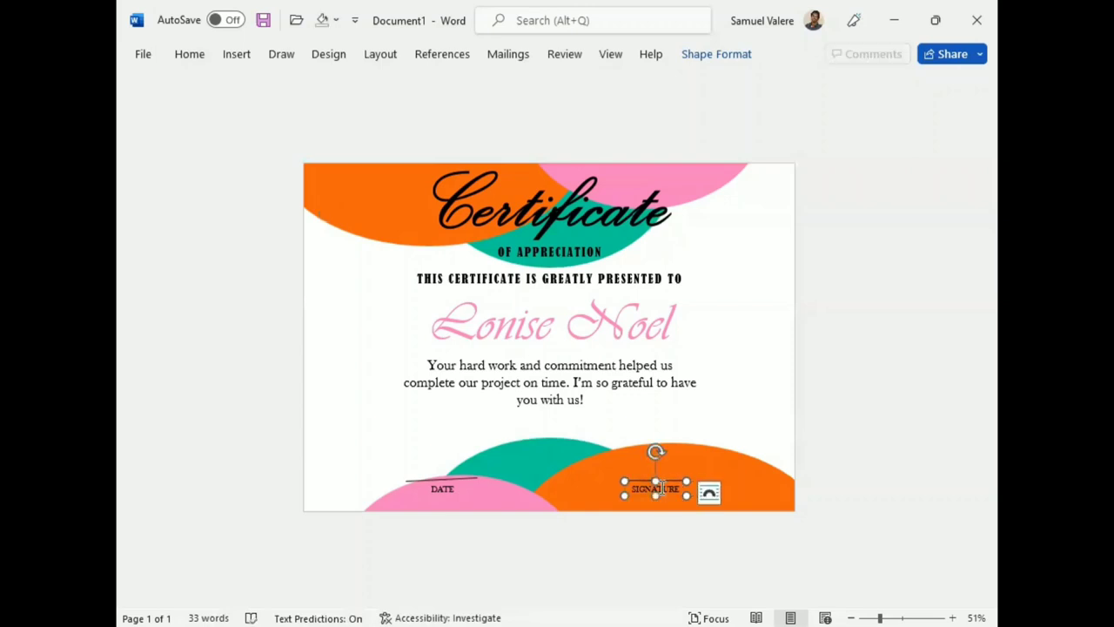
pyautogui.click(471, 480)
pyautogui.moveTo(471, 481); pyautogui.dragTo(475, 478)
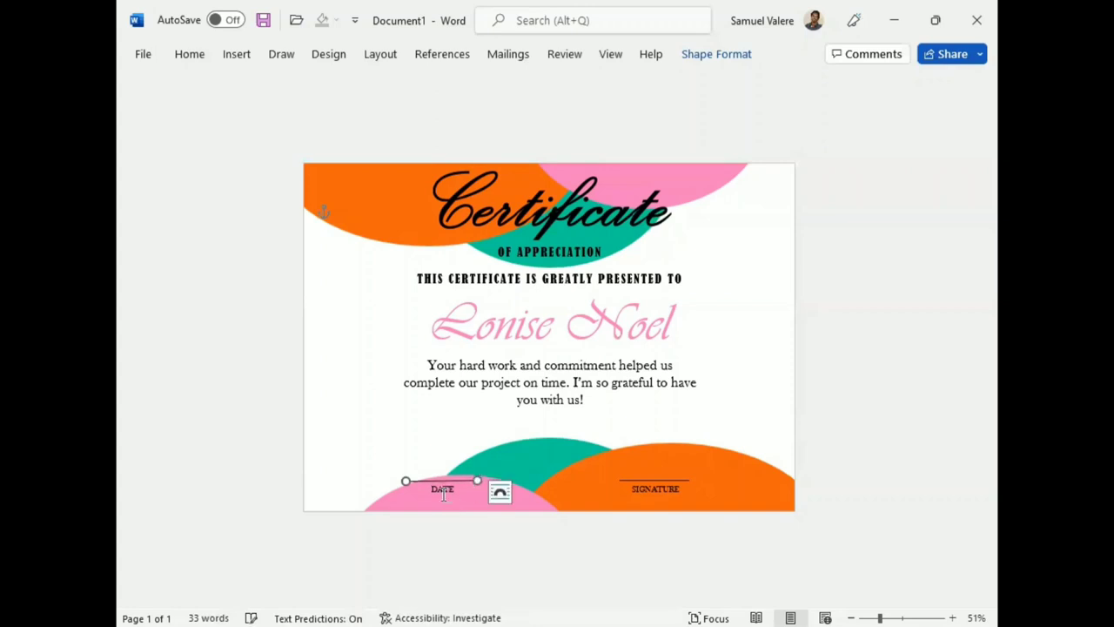